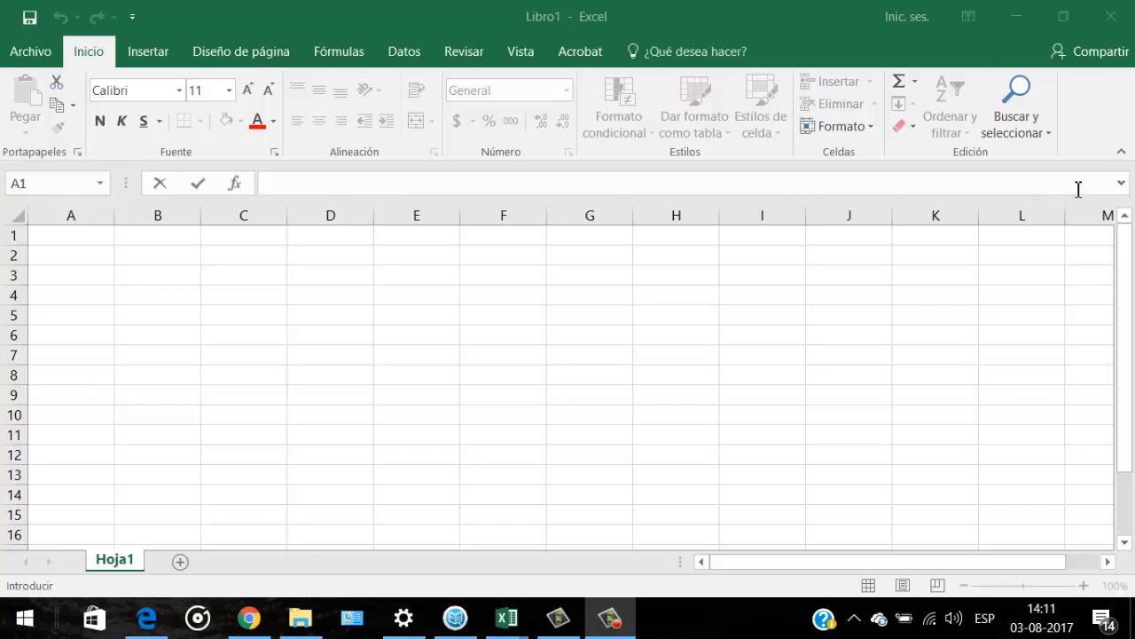
click(149, 54)
click(234, 58)
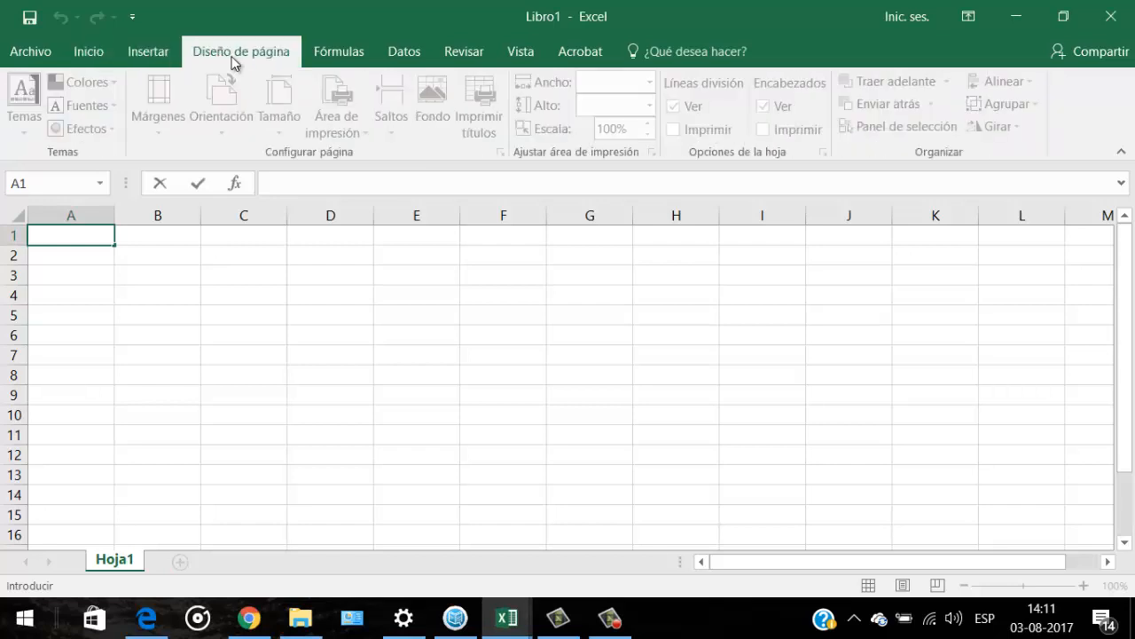
click(89, 52)
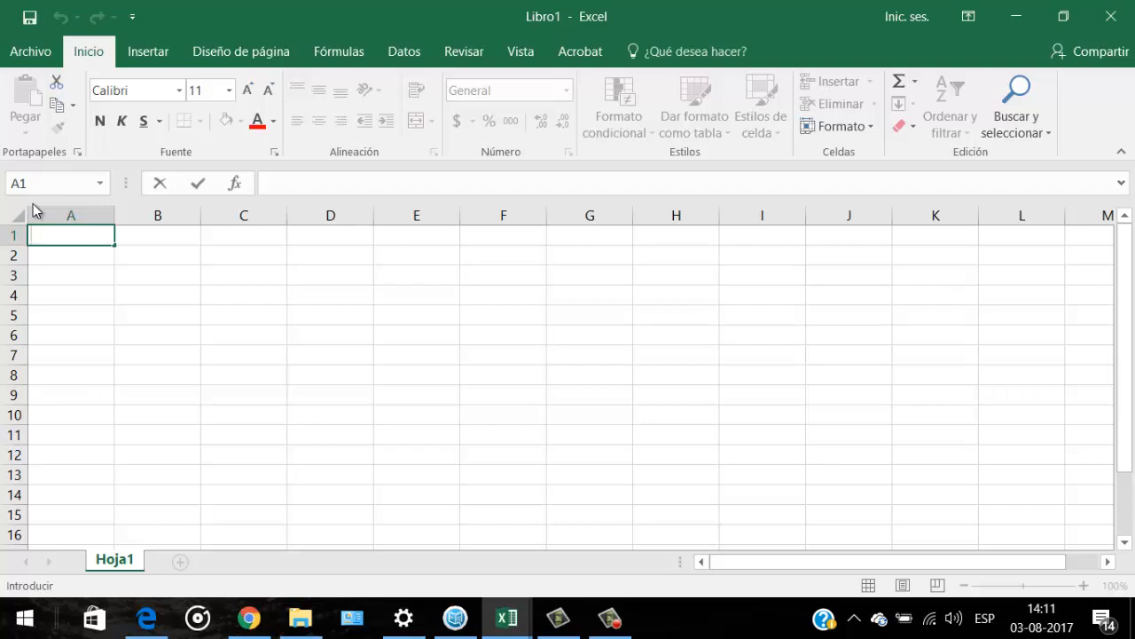
Examine the extent of the blank sheet by going to its last row and last column, and return to cell A1.
click(178, 278)
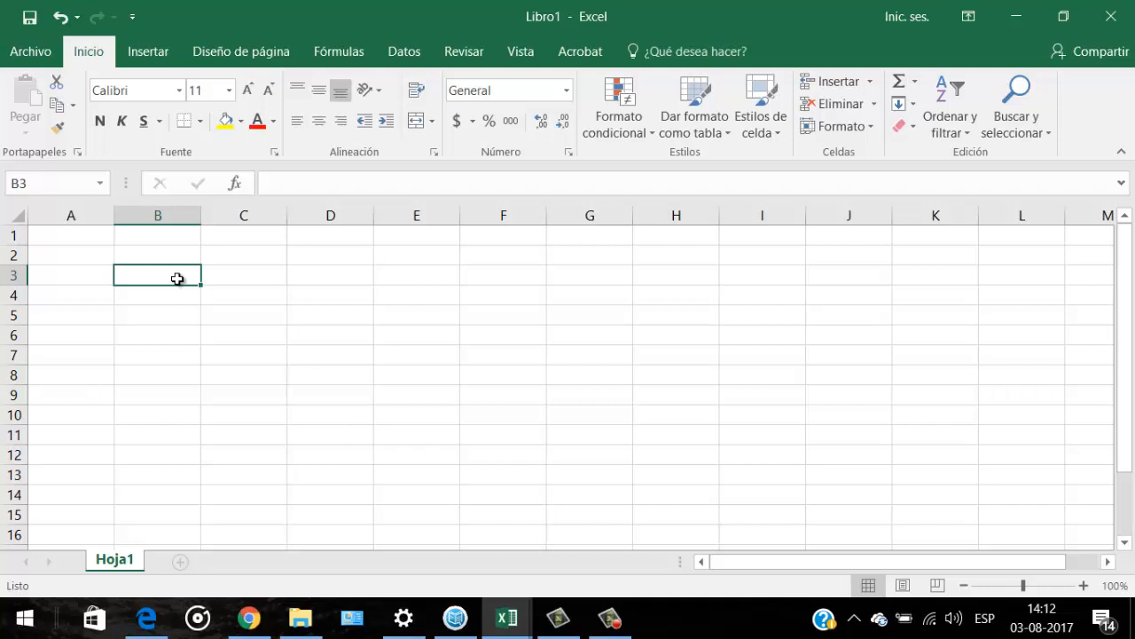
key(ctrl+Home)
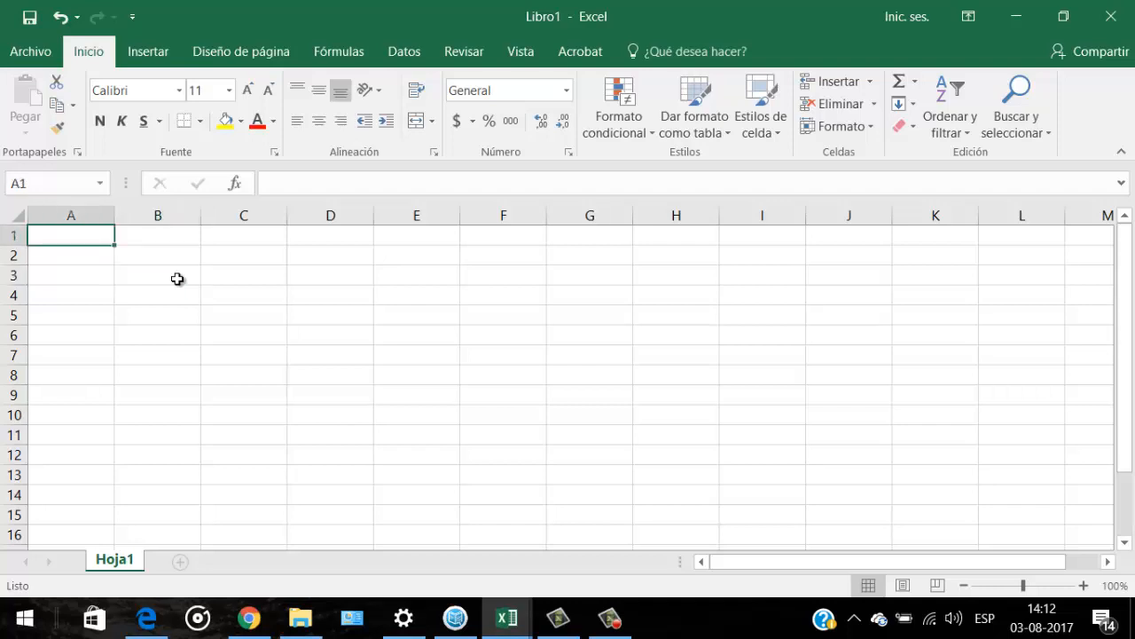
key(ctrl+Down)
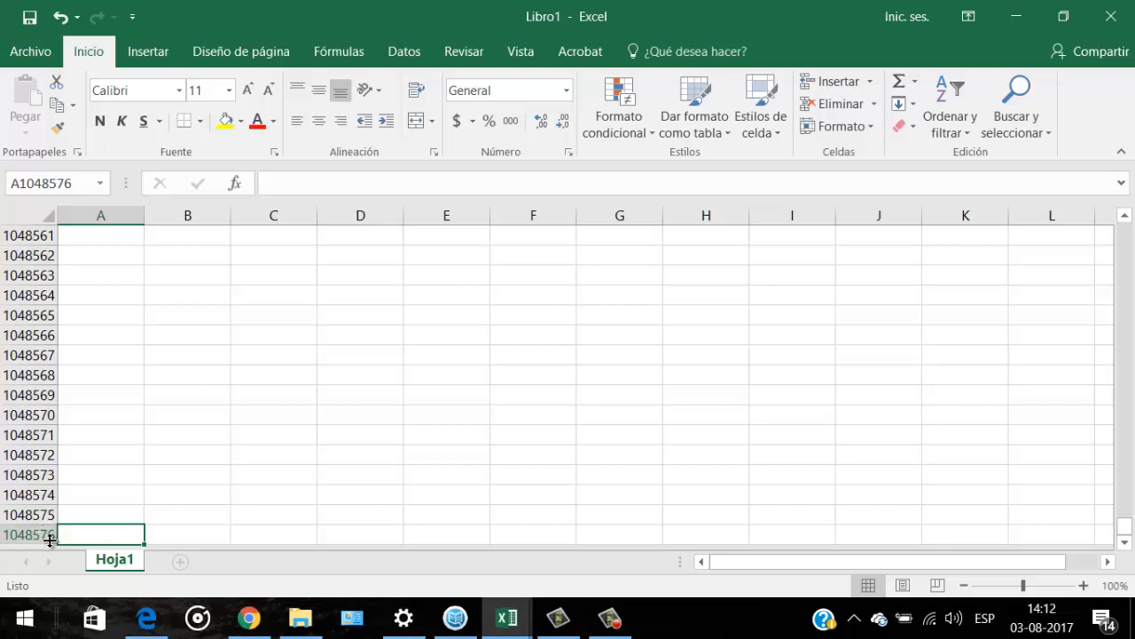
key(ctrl+Right)
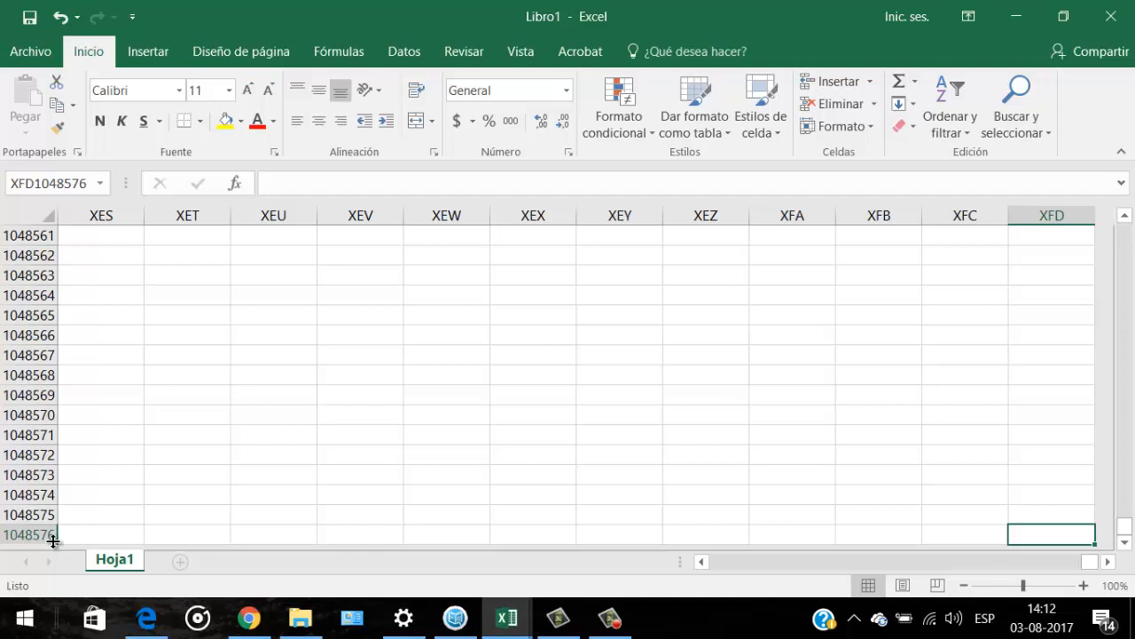
key(ctrl+Home)
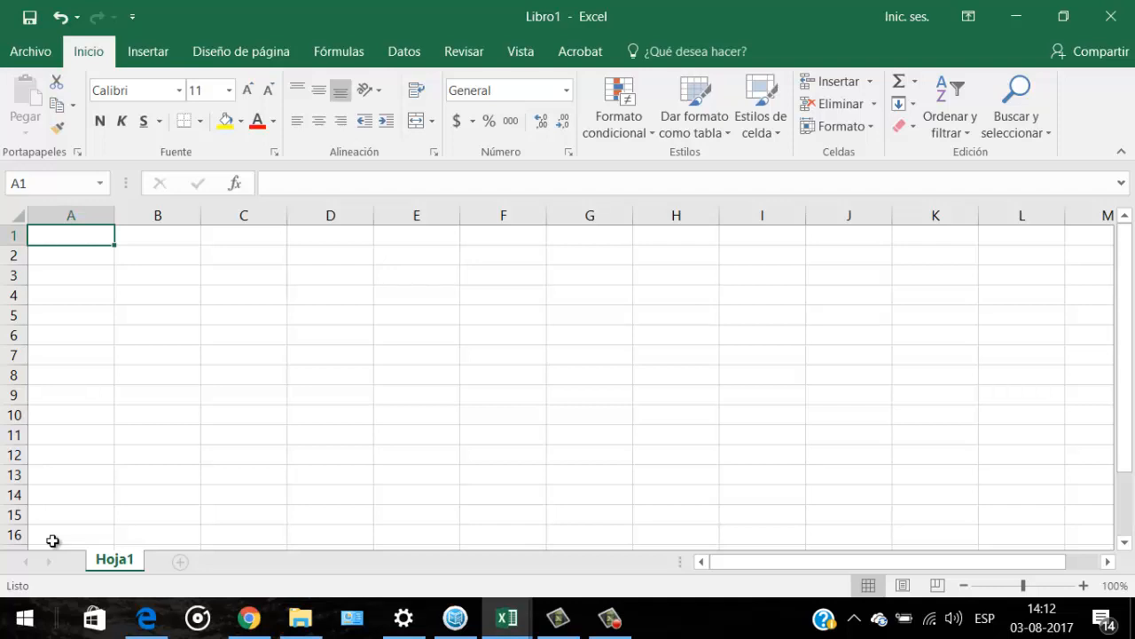
Enter the addition formula =A1+B1 in cell C1.
key(Right)
key(Right)
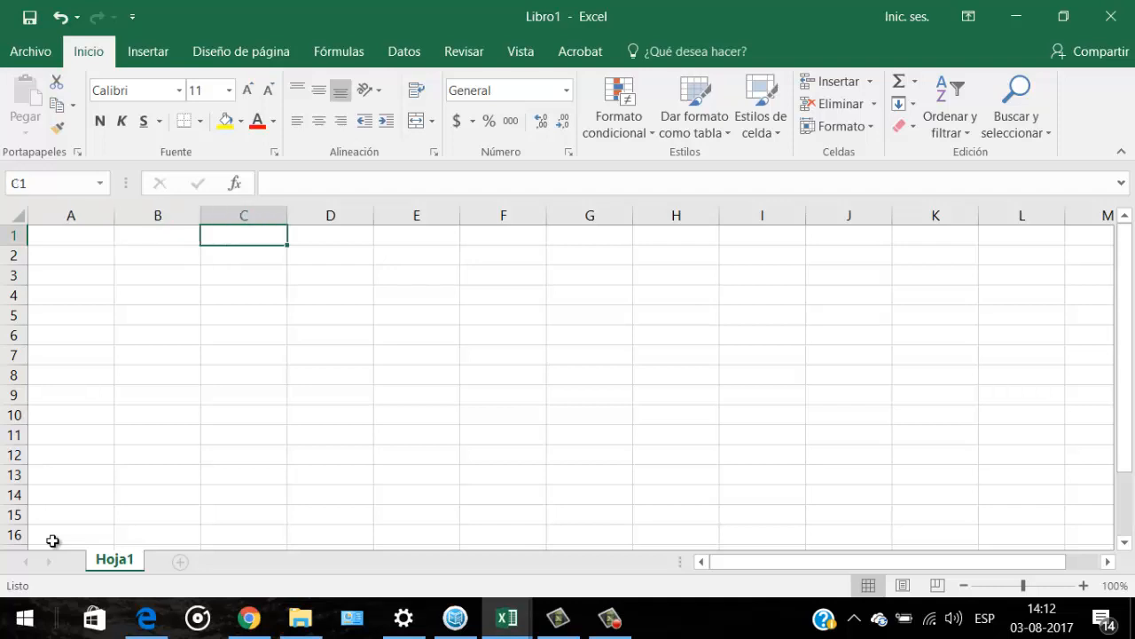
text(=)
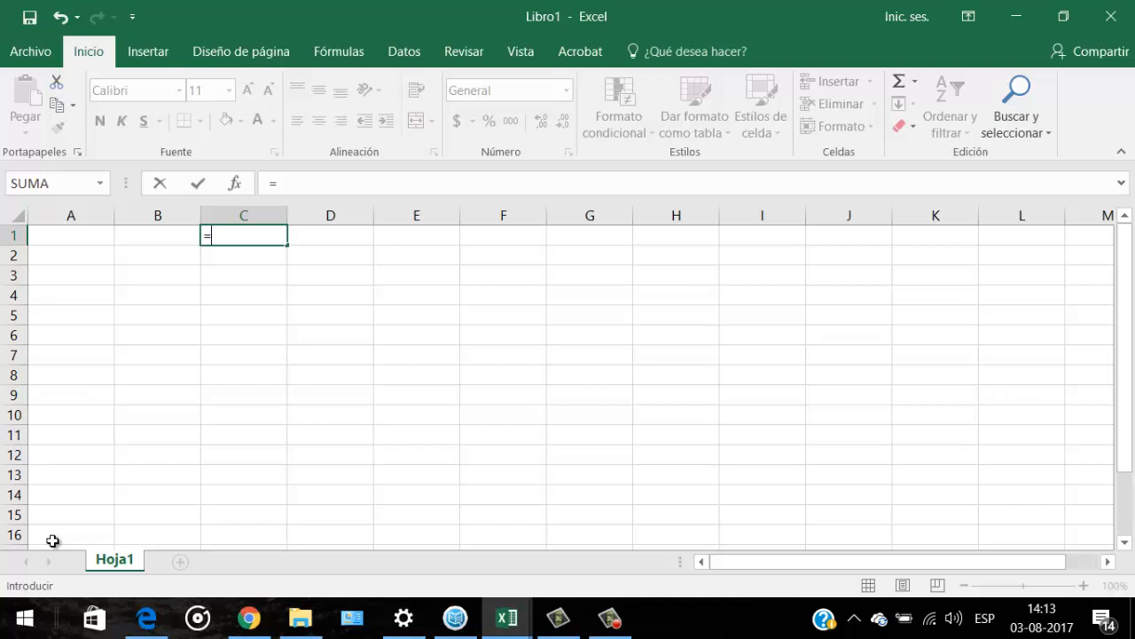
click(91, 242)
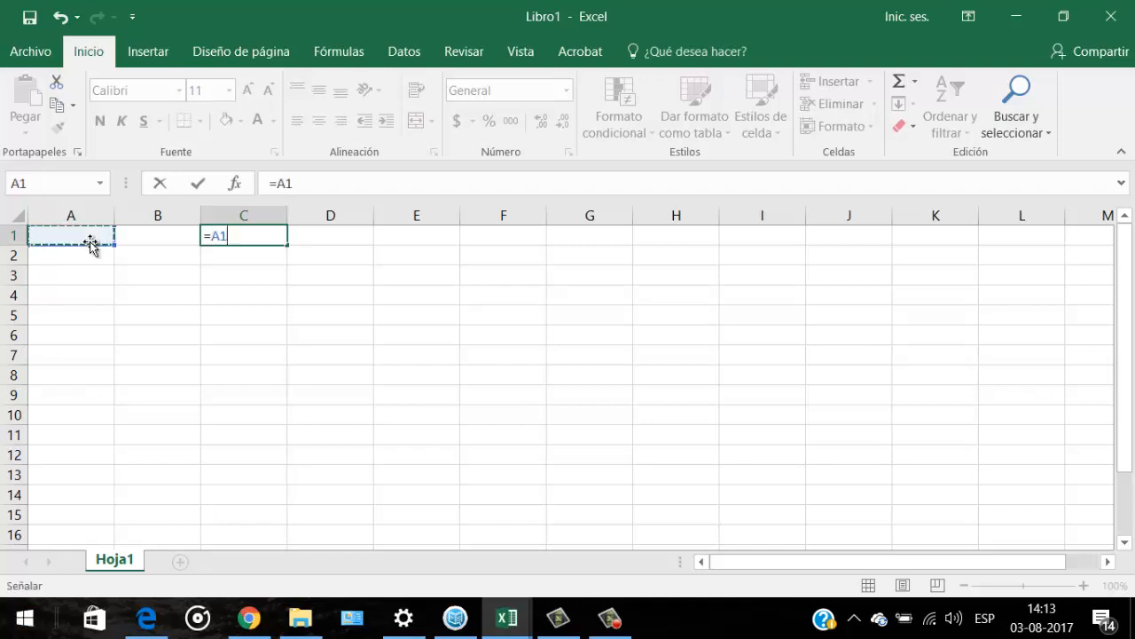
text(+)
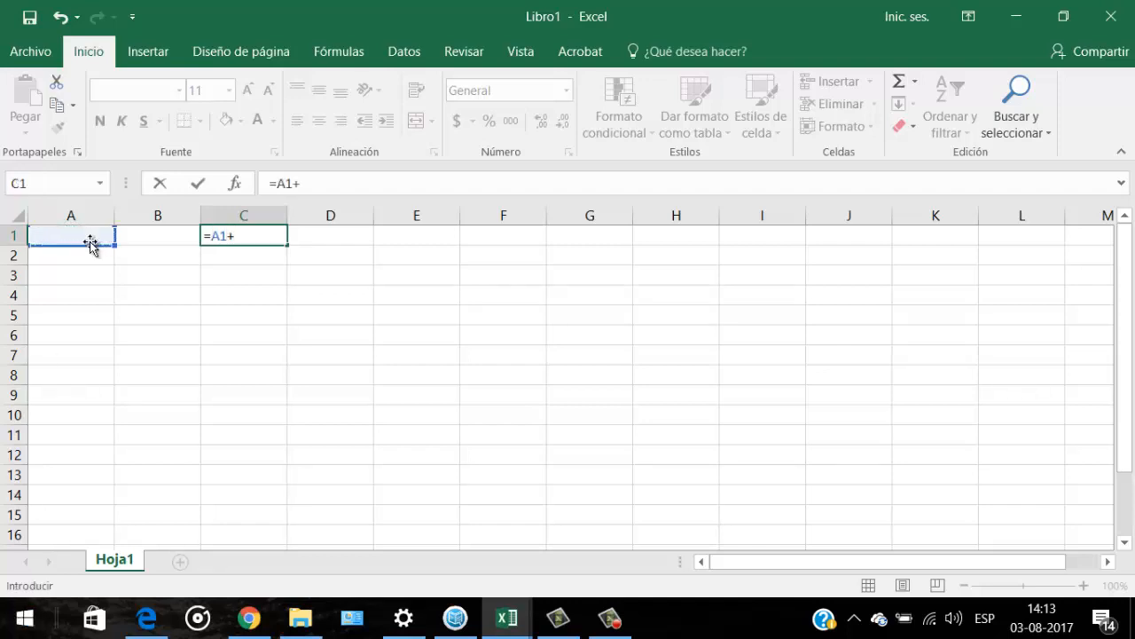
click(186, 232)
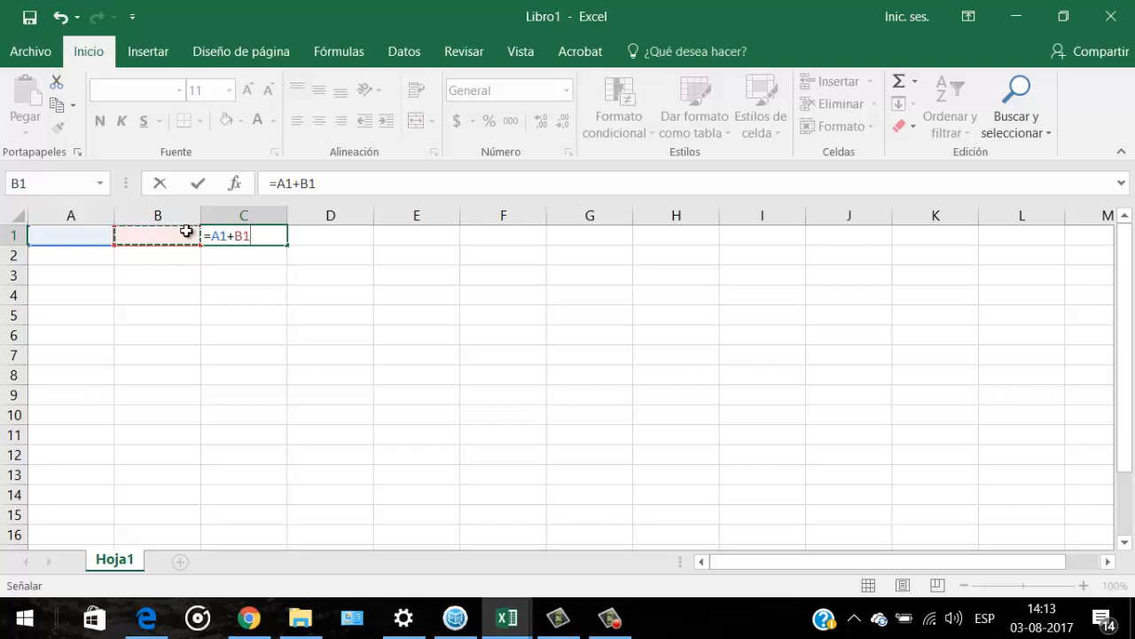
key(Return)
Enter 2 in both A1 and B1 to try out the addition formula.
key(Up)
key(Left)
key(Left)
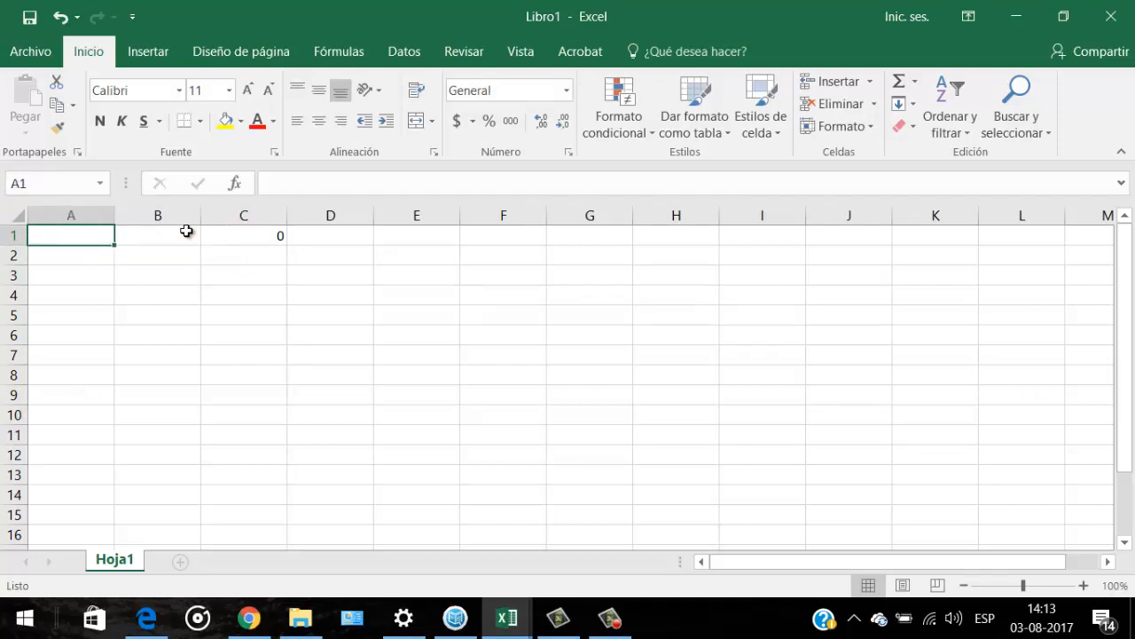
text(2)
key(Tab)
text(2)
key(Tab)
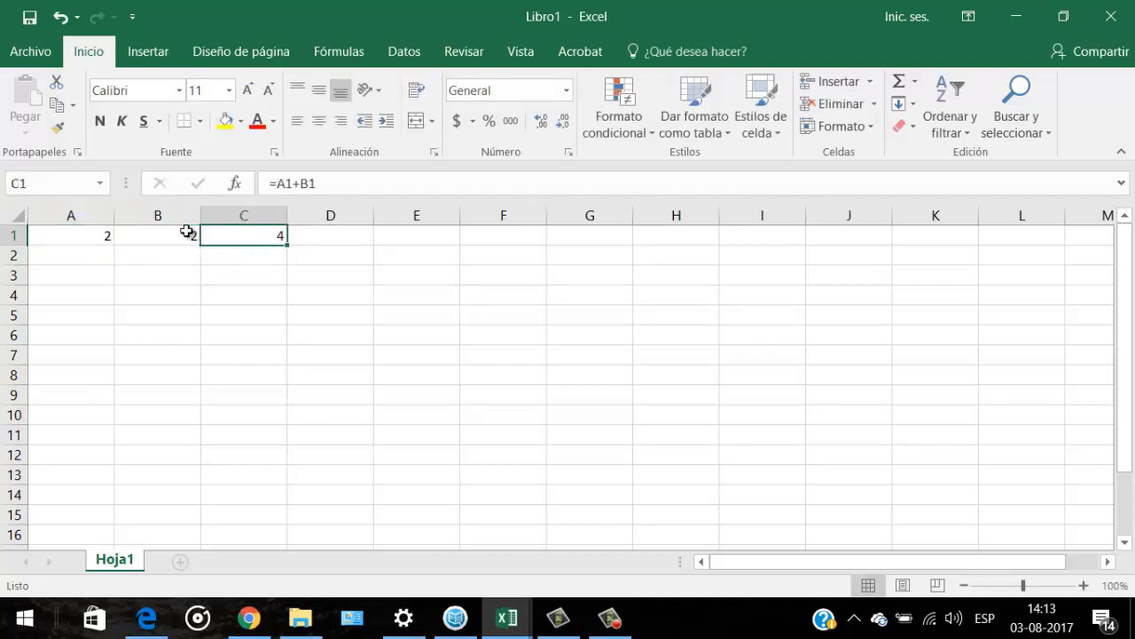
Replace the two addends with 56 in A1 and 59 in B1.
key(Left)
key(Left)
text(56)
key(Tab)
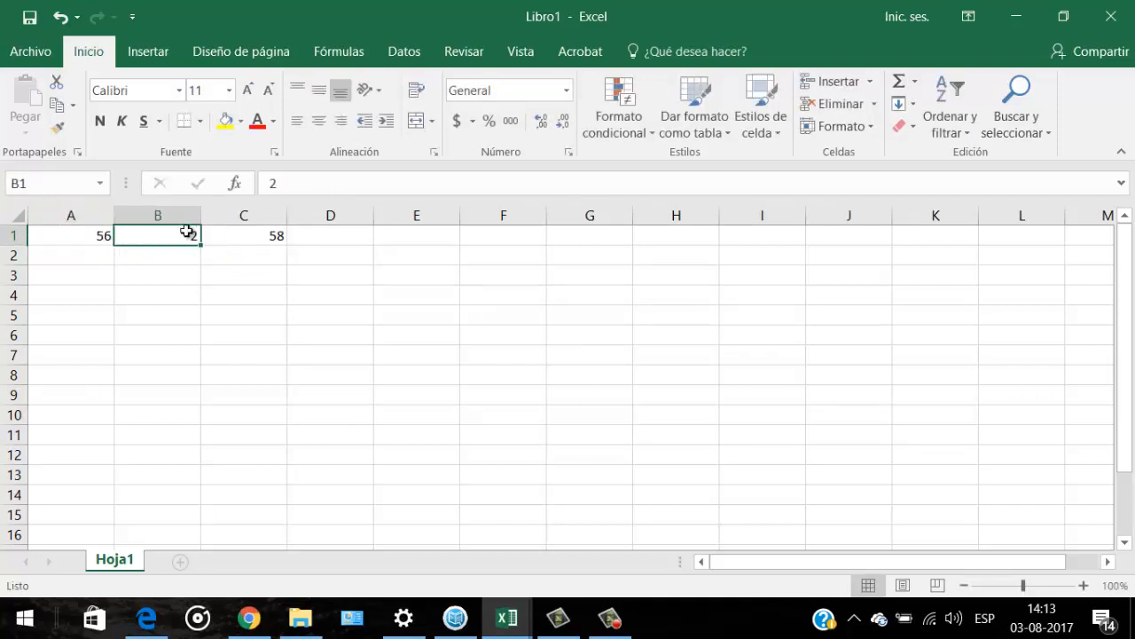
text(59)
key(Tab)
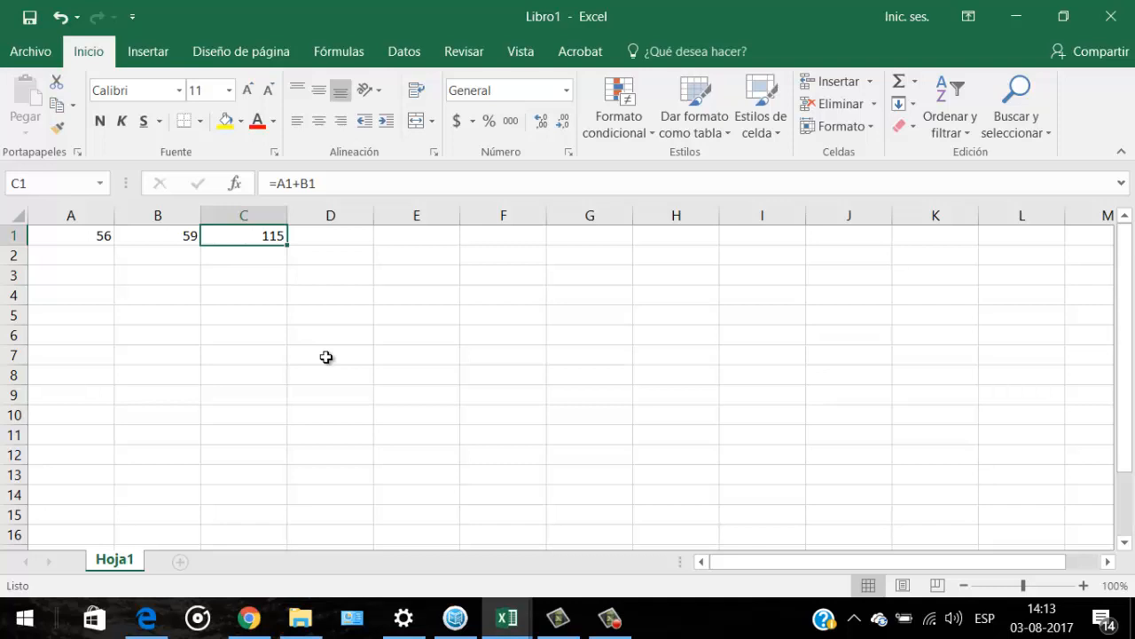
Examine the formula in C1, both in the formula bar and within the cell, without changing it.
click(343, 185)
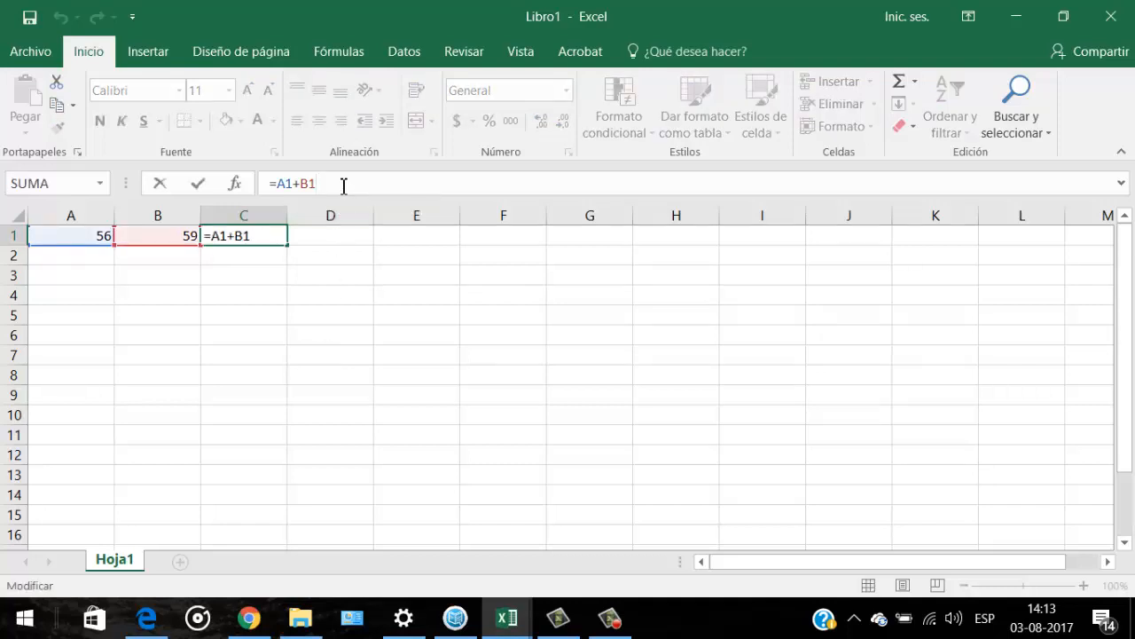
key(Return)
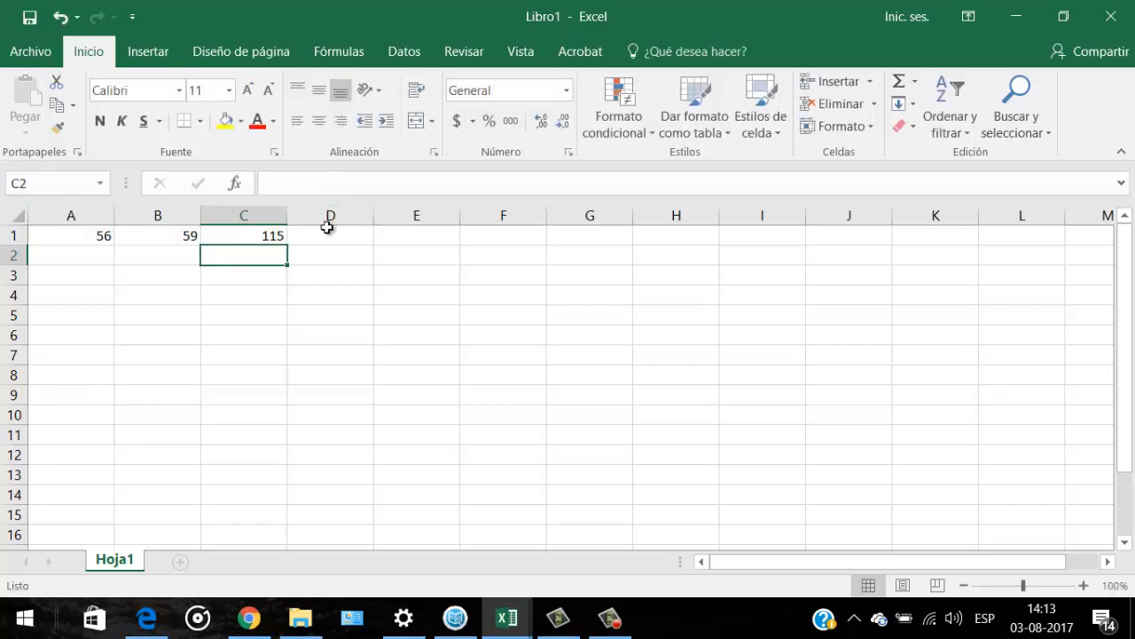
click(260, 235)
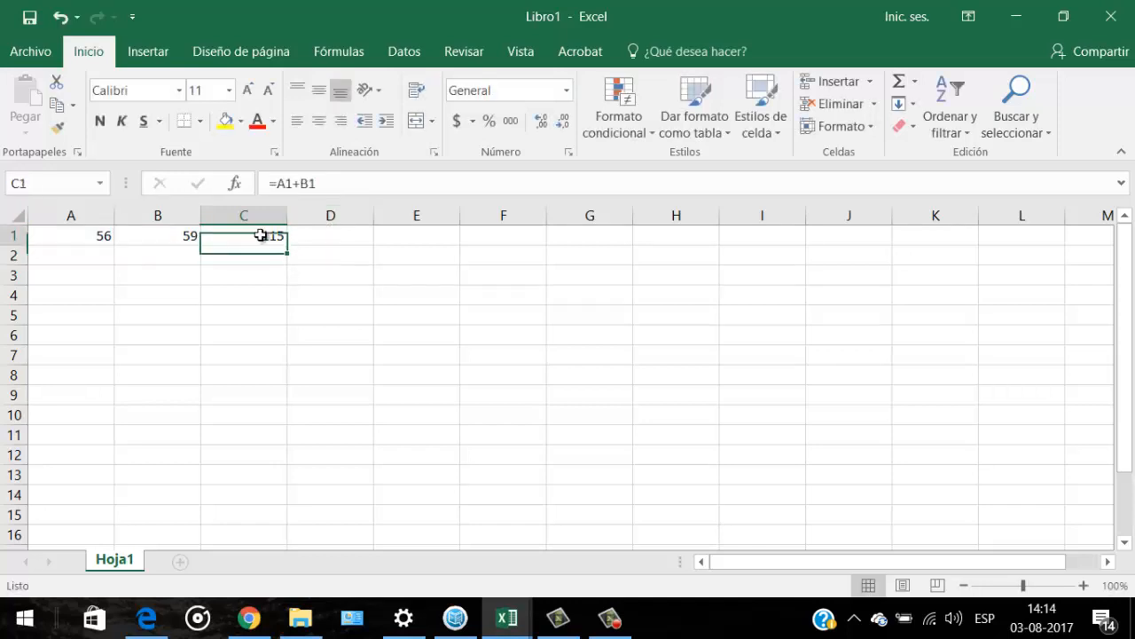
double_click(260, 235)
key(Return)
click(260, 235)
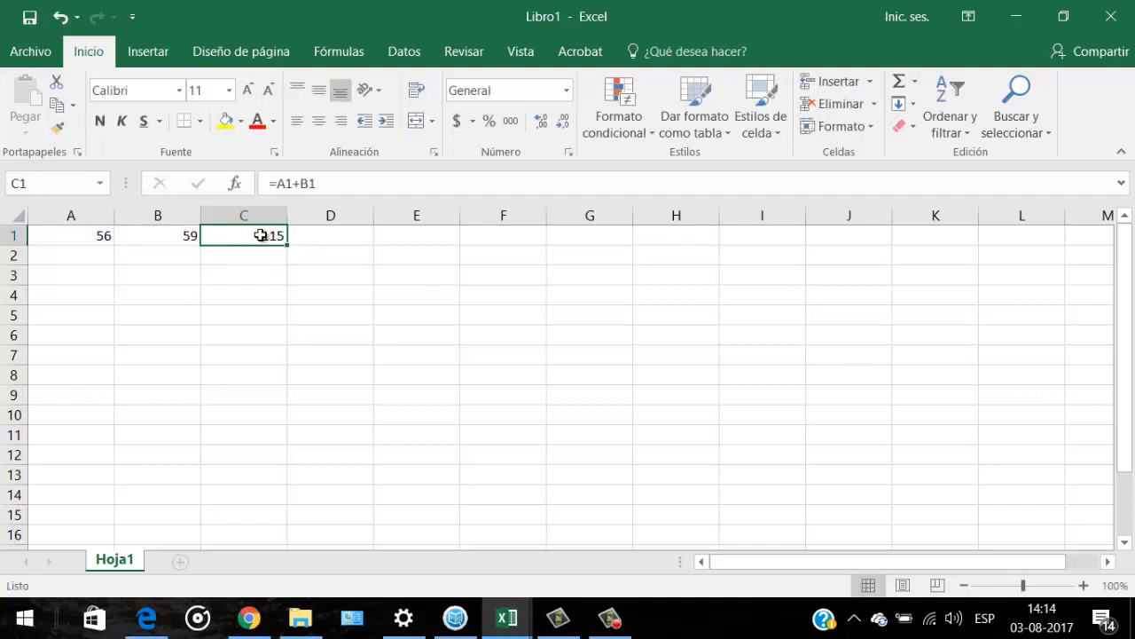
double_click(260, 235)
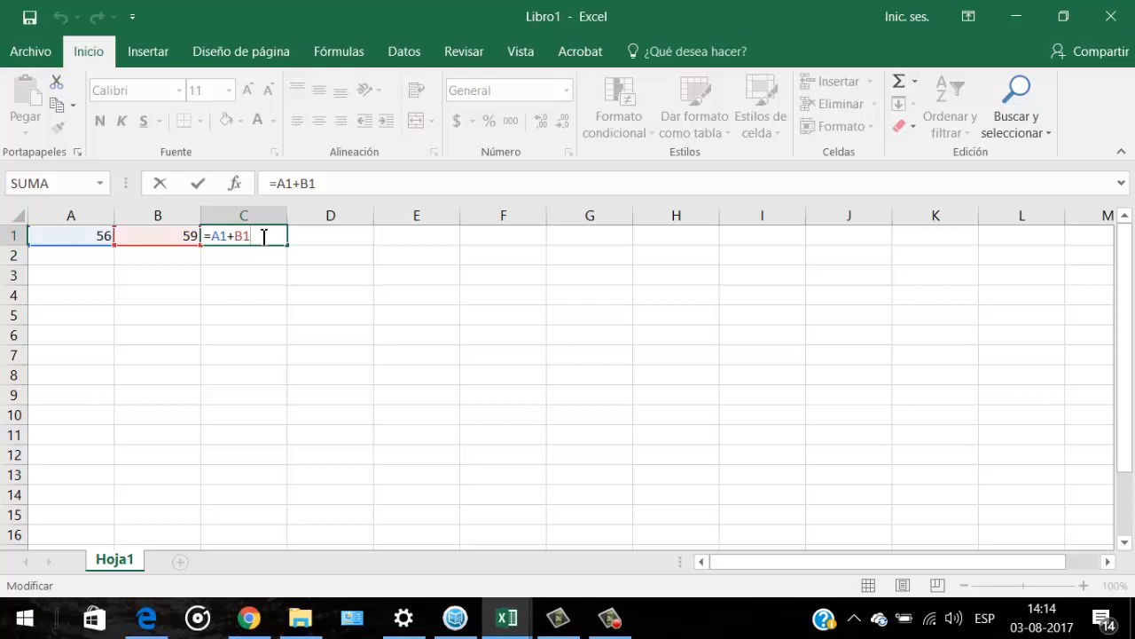
key(Return)
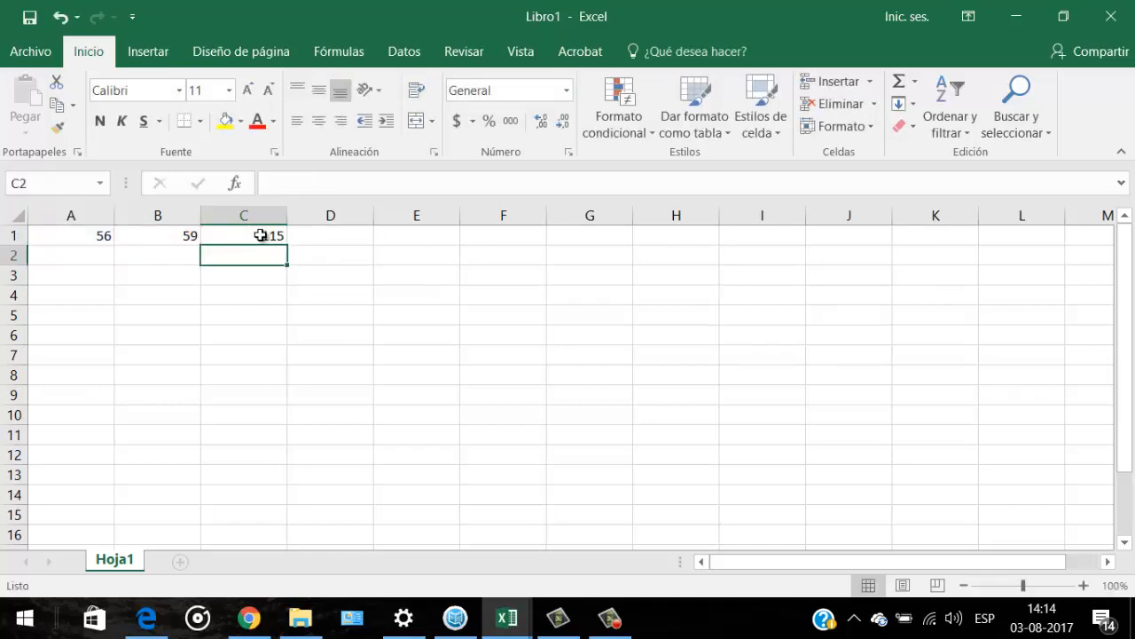
Enter 3 in A2 and 4 in B2 as the operands for a subtraction.
key(Left)
key(Left)
text(3)
key(Right)
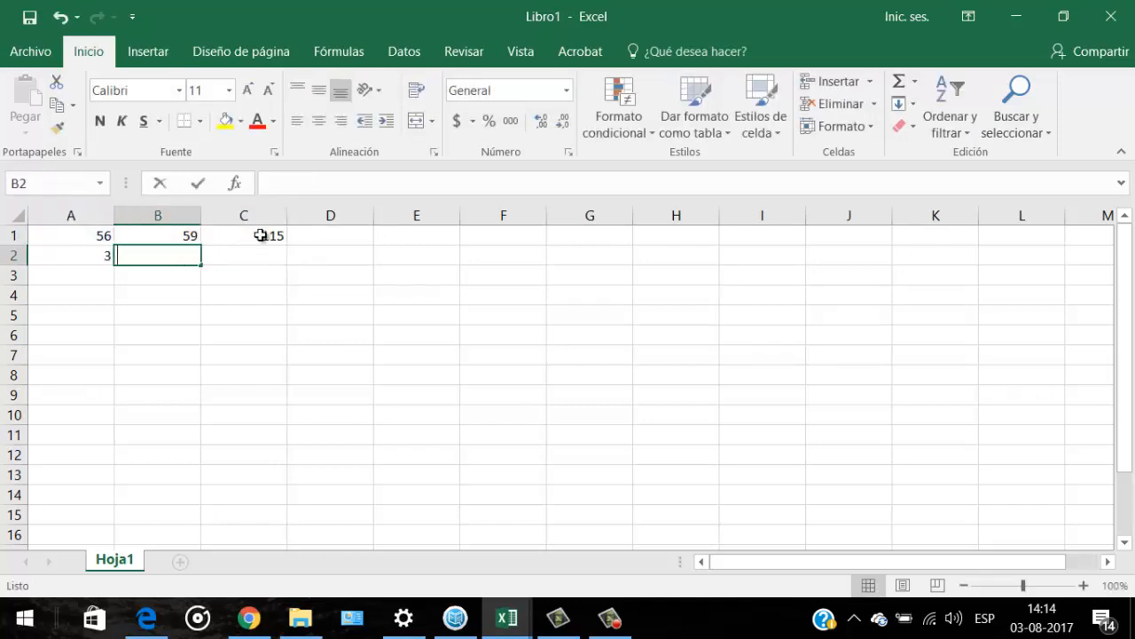
text(4)
key(Right)
Enter the subtraction formula =A2-B2 in cell C2.
text(=)
key(Left)
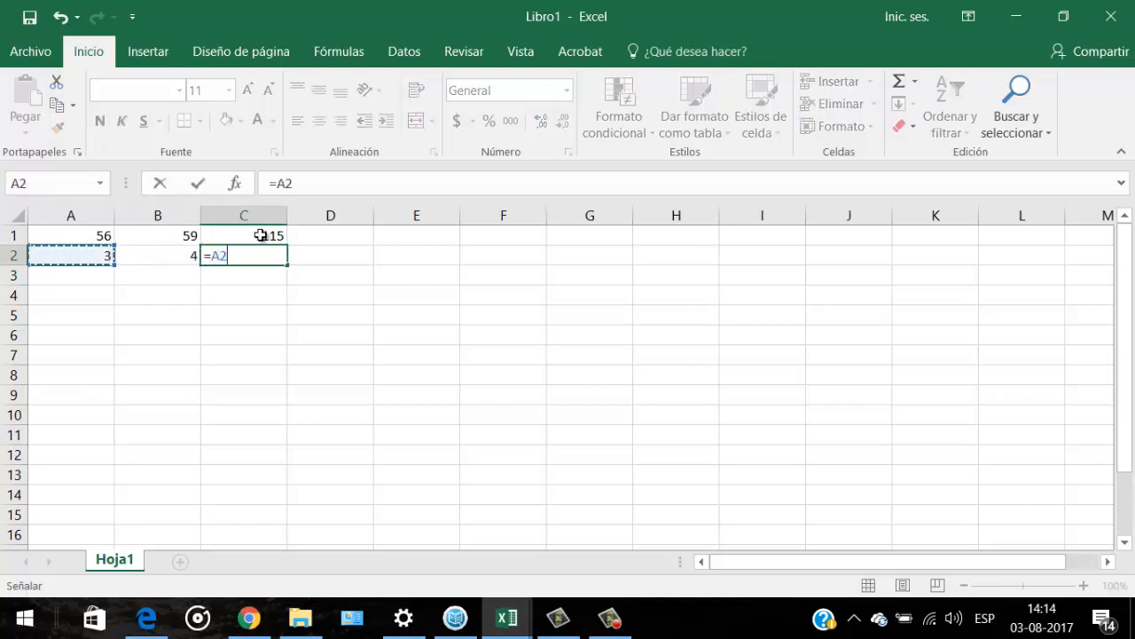
text(-)
key(Left)
key(Return)
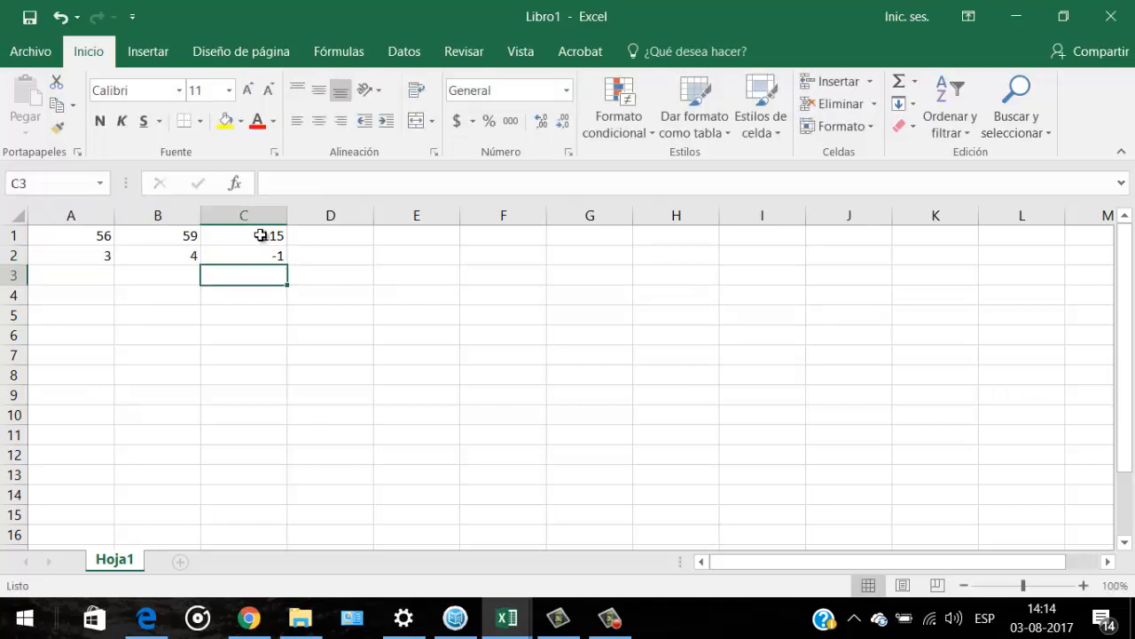
Enter 6 in both A3 and B3 as the factors for a multiplication.
key(Left)
key(Left)
text(6)
key(Right)
text(6)
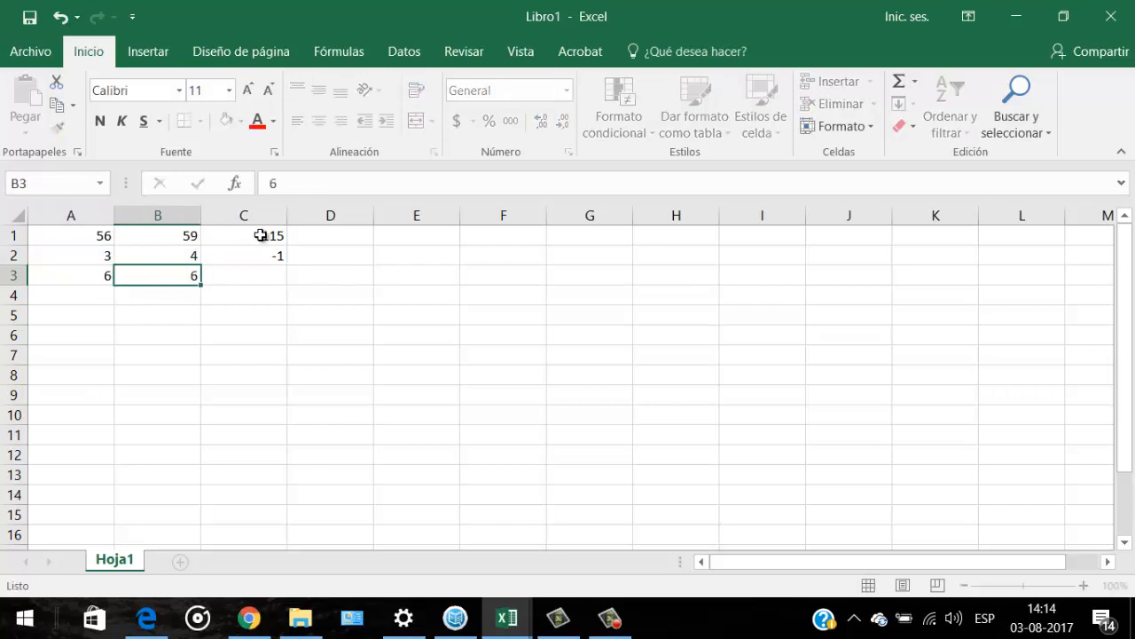
key(Right)
Enter the multiplication formula =A3*B3 in cell C3.
text(=)
key(Left)
key(Left)
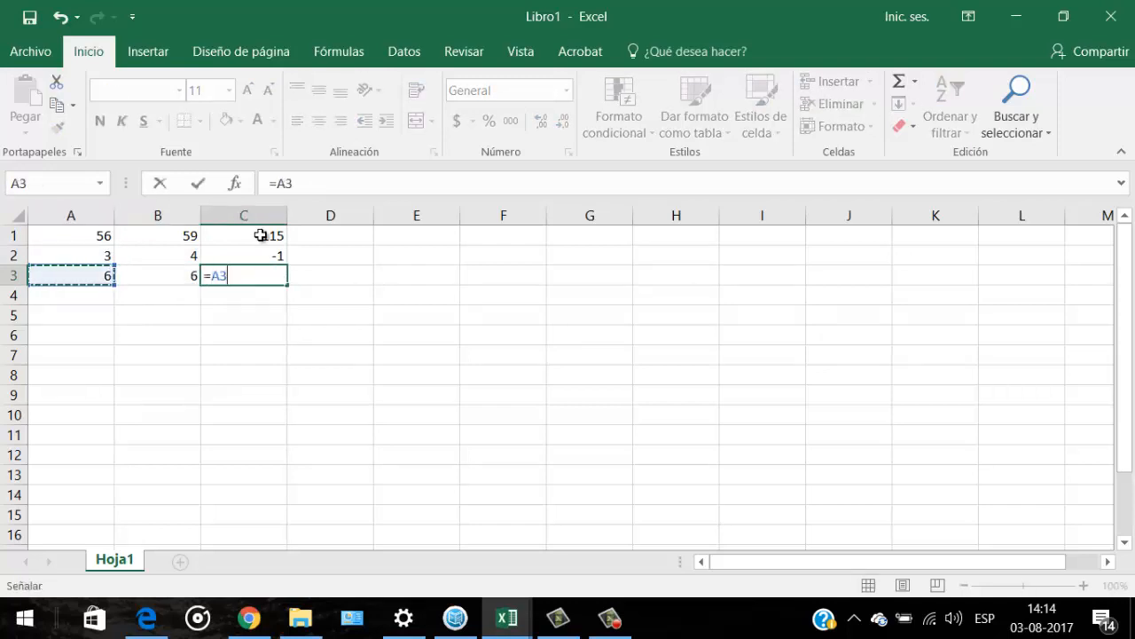
text(*)
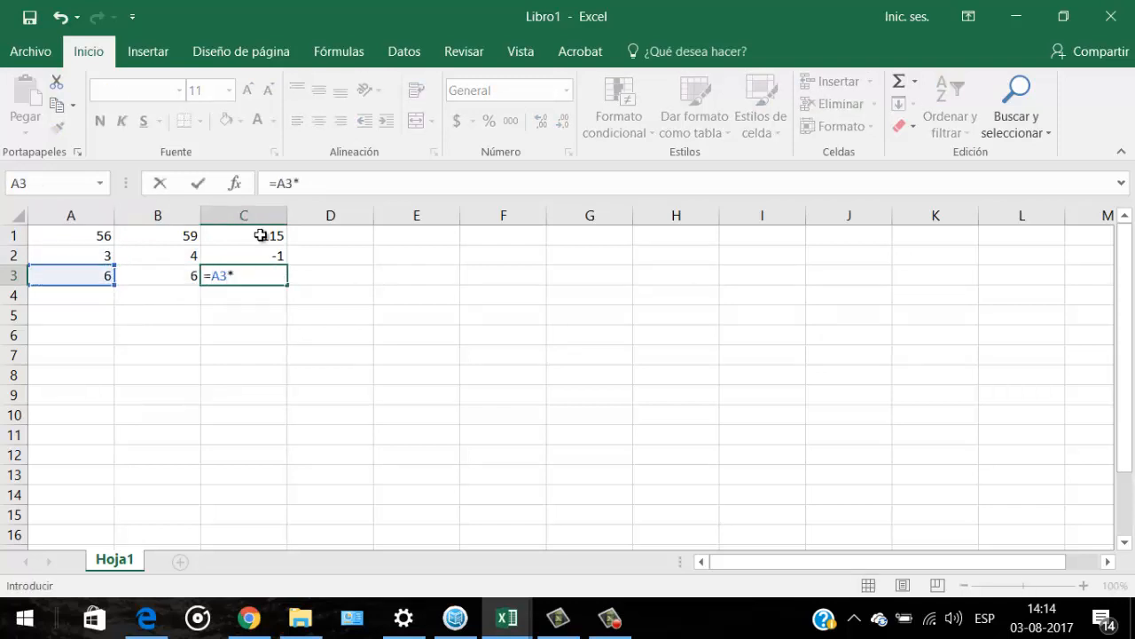
key(Left)
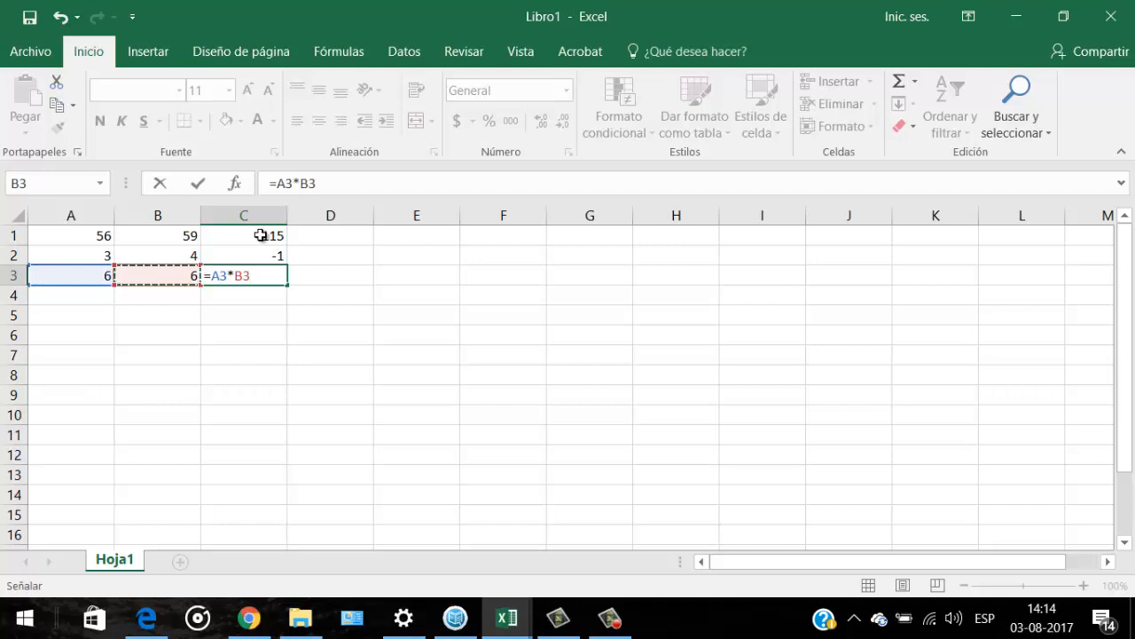
key(Return)
Enter 5 in both A4 and B4 as the operands for a division.
key(Left)
text(5)
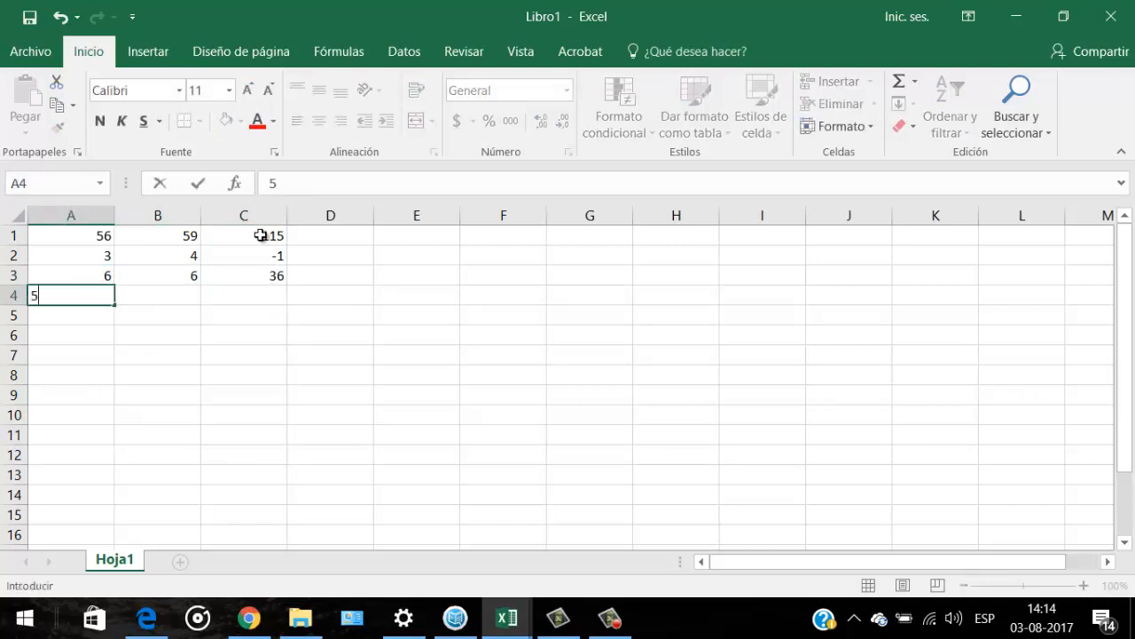
key(Tab)
text(5)
key(Tab)
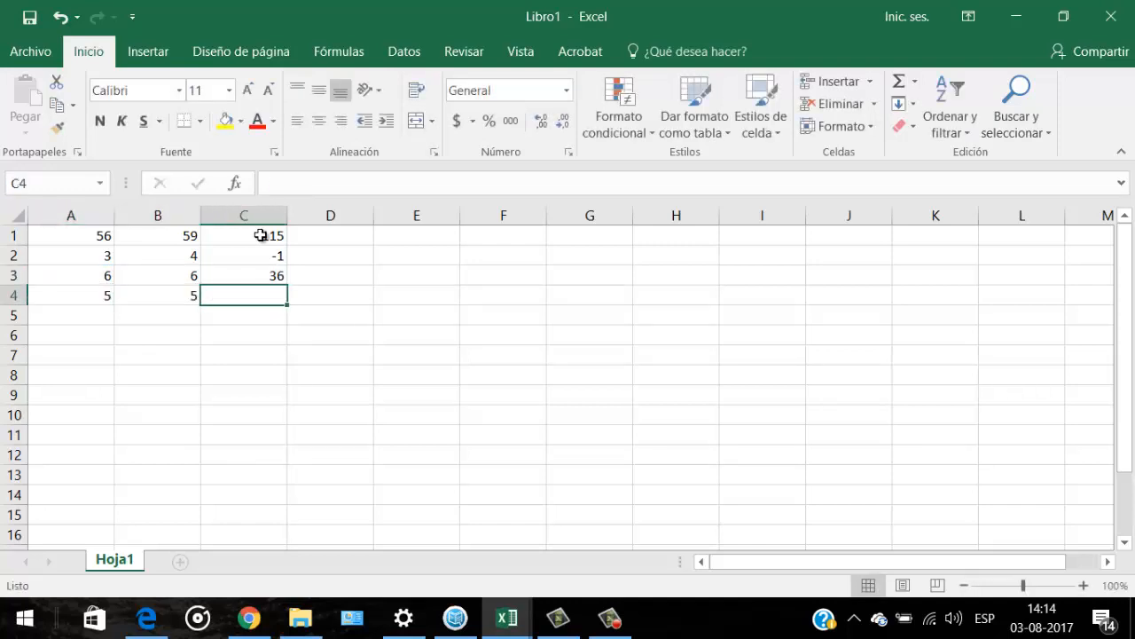
Enter the division formula =A4/B4 in cell C4 and reselect that cell.
text(=)
key(Left)
key(Left)
text(/)
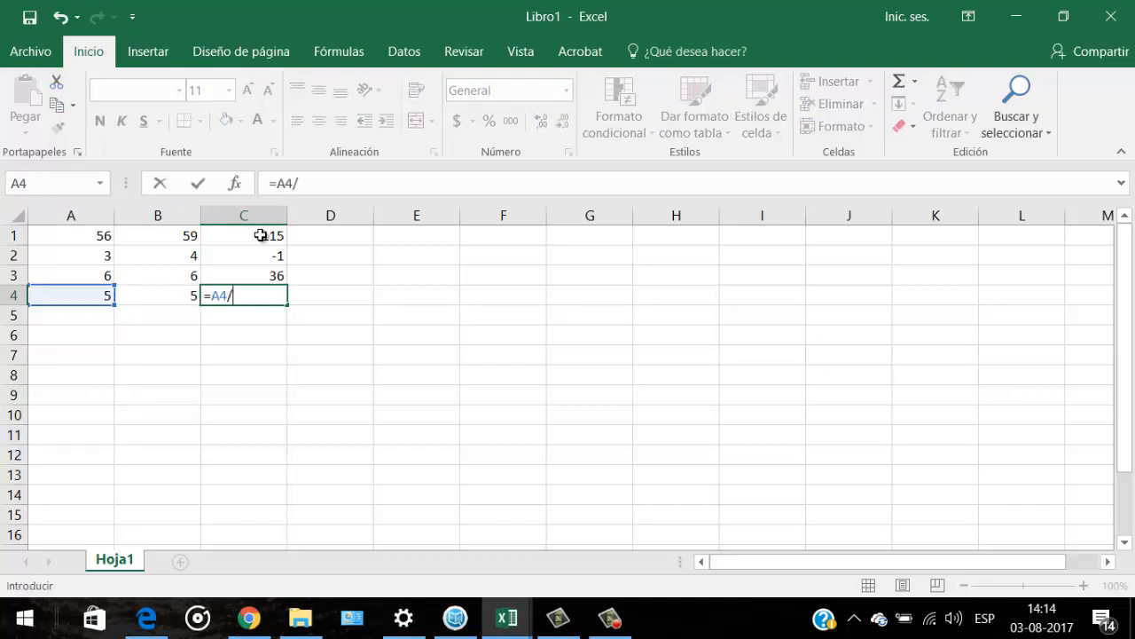
key(Right)
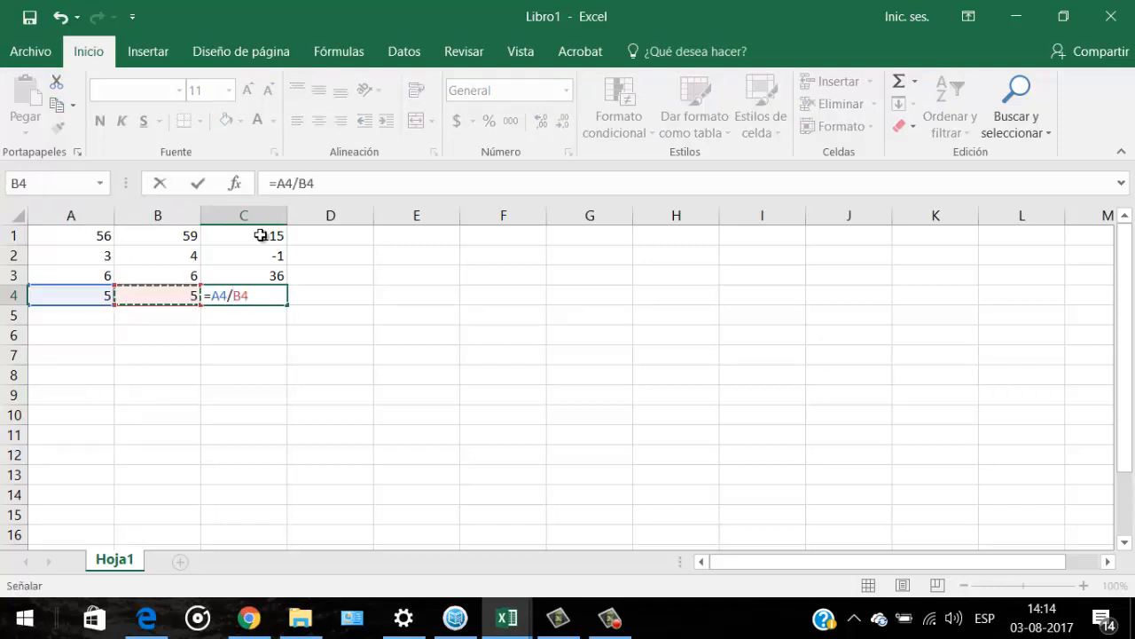
key(Return)
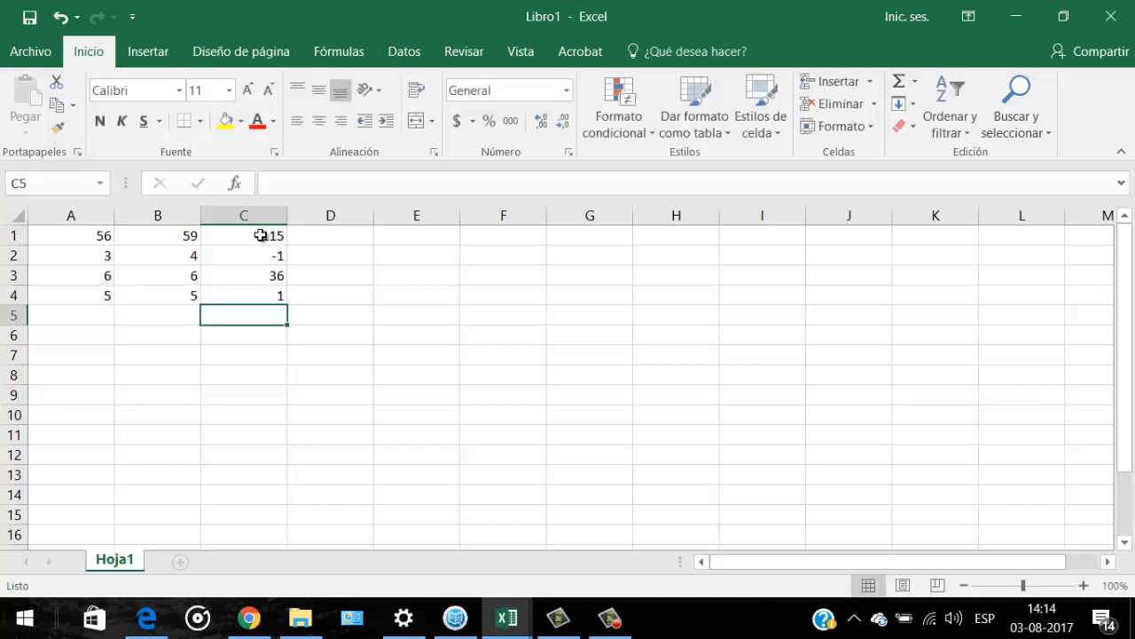
key(Up)
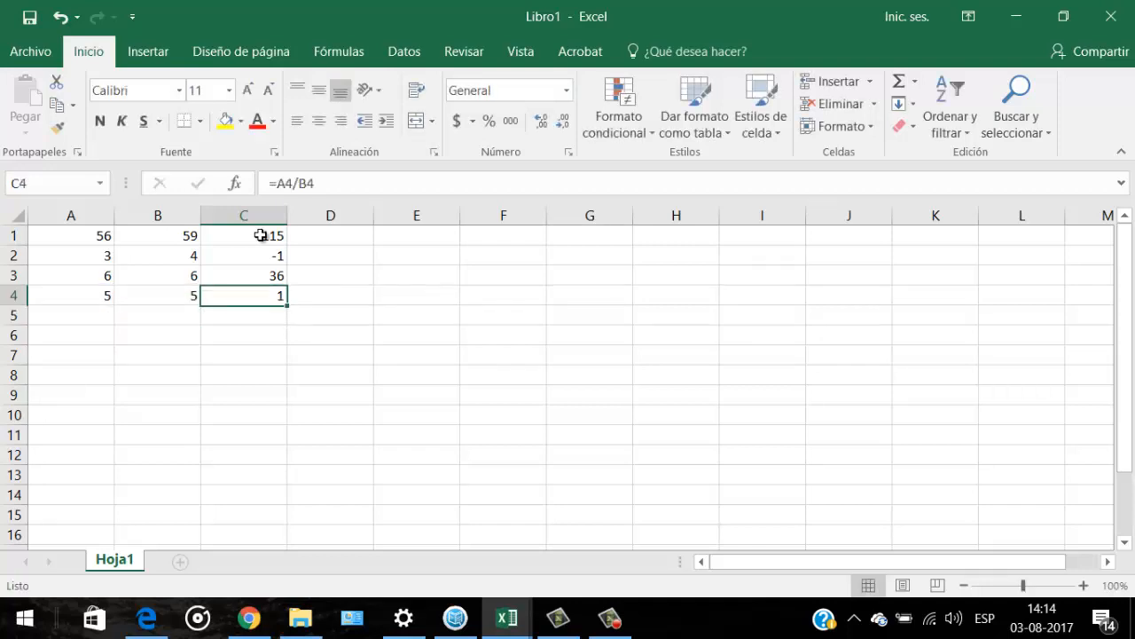
Select cell C1 and display the sheet's formulas in place of their results.
key(Up)
key(Up)
key(Up)
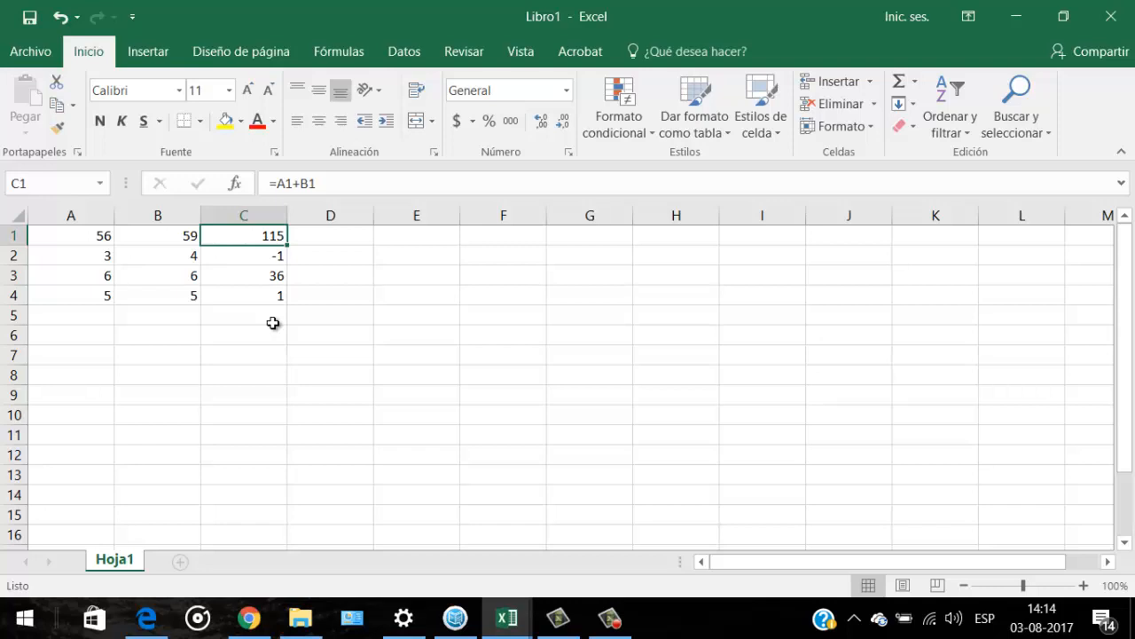
click(353, 56)
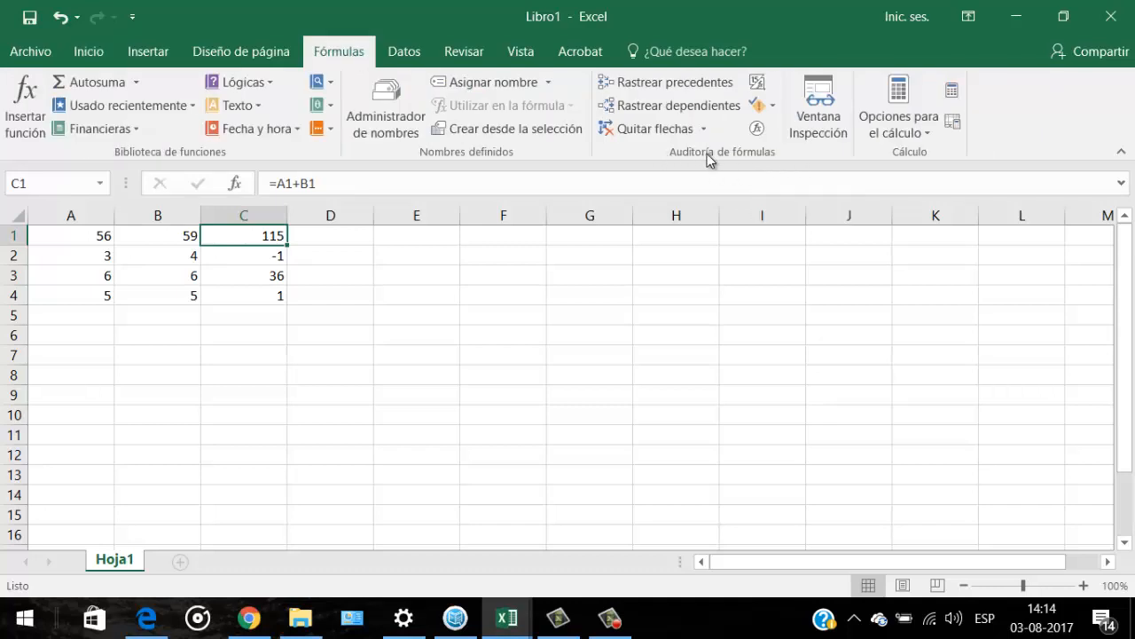
click(754, 81)
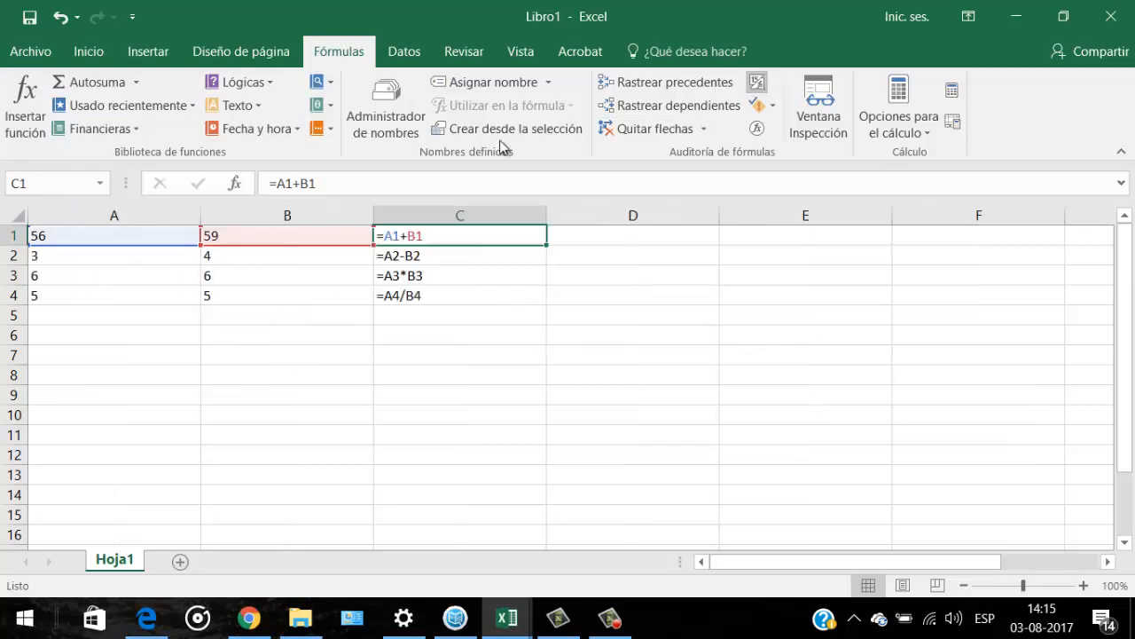
Select cell A5 and toggle the formula display off, on and off again to compare formulas with results.
click(154, 321)
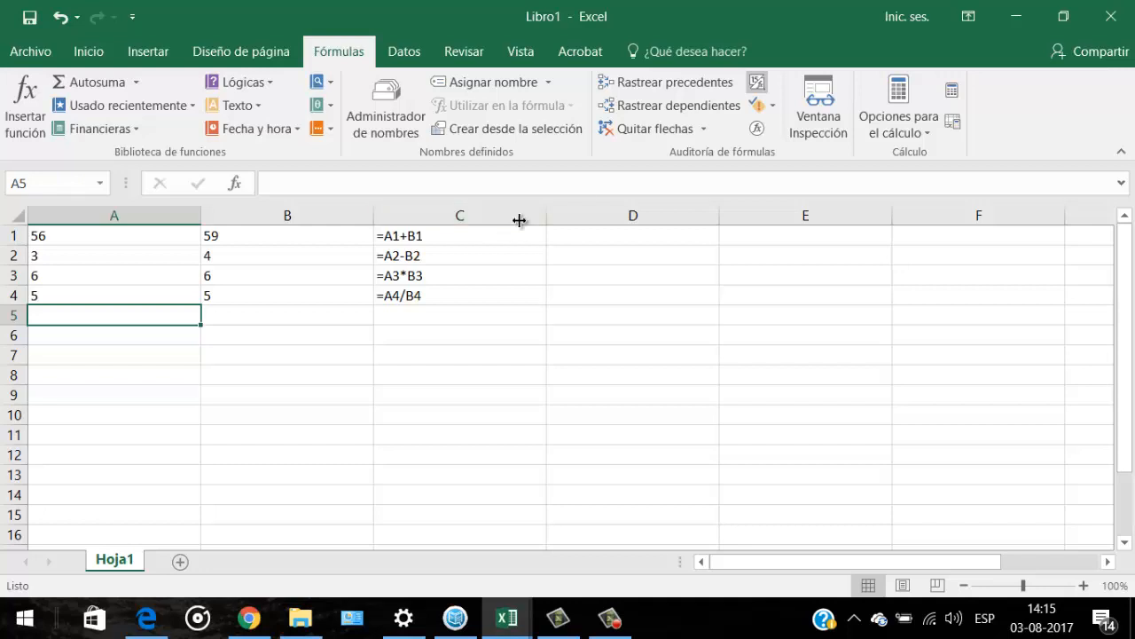
click(757, 82)
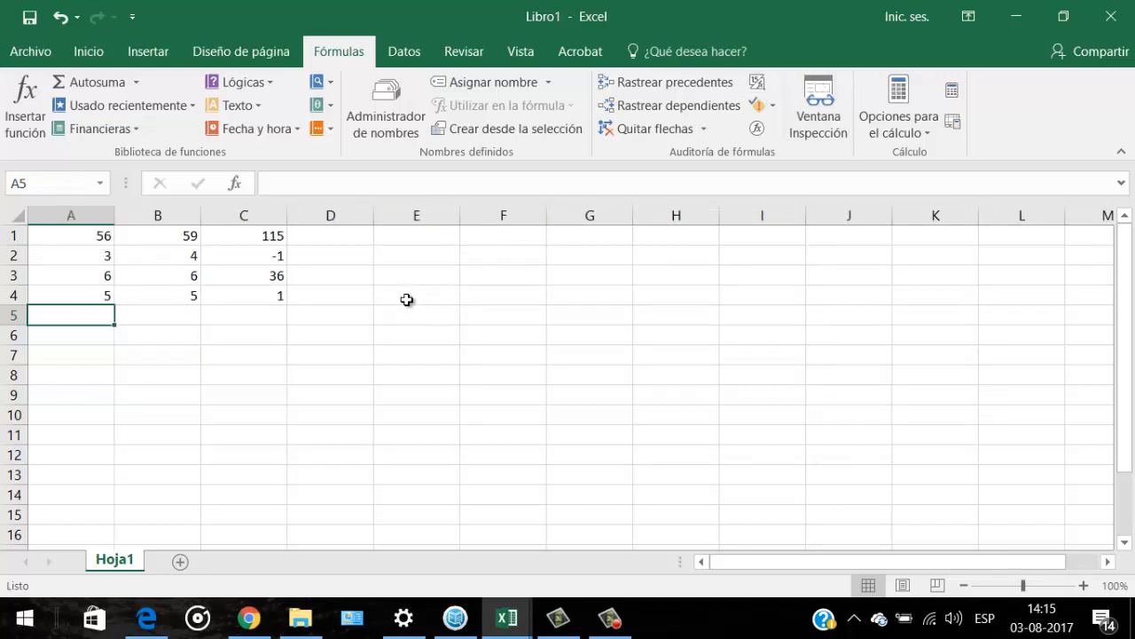
click(757, 84)
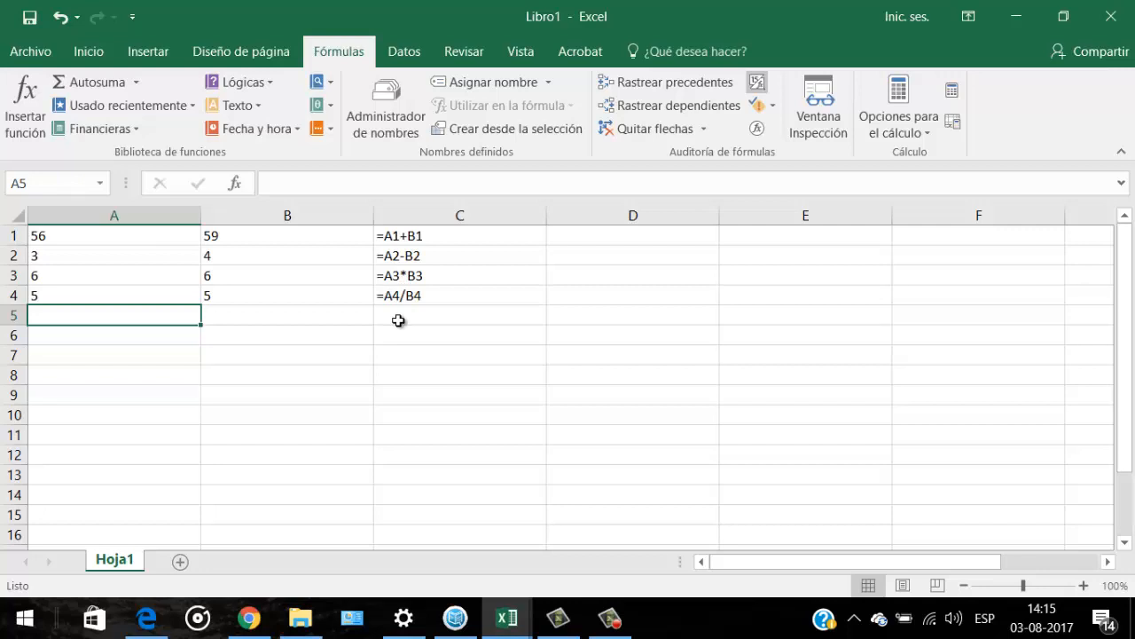
click(757, 83)
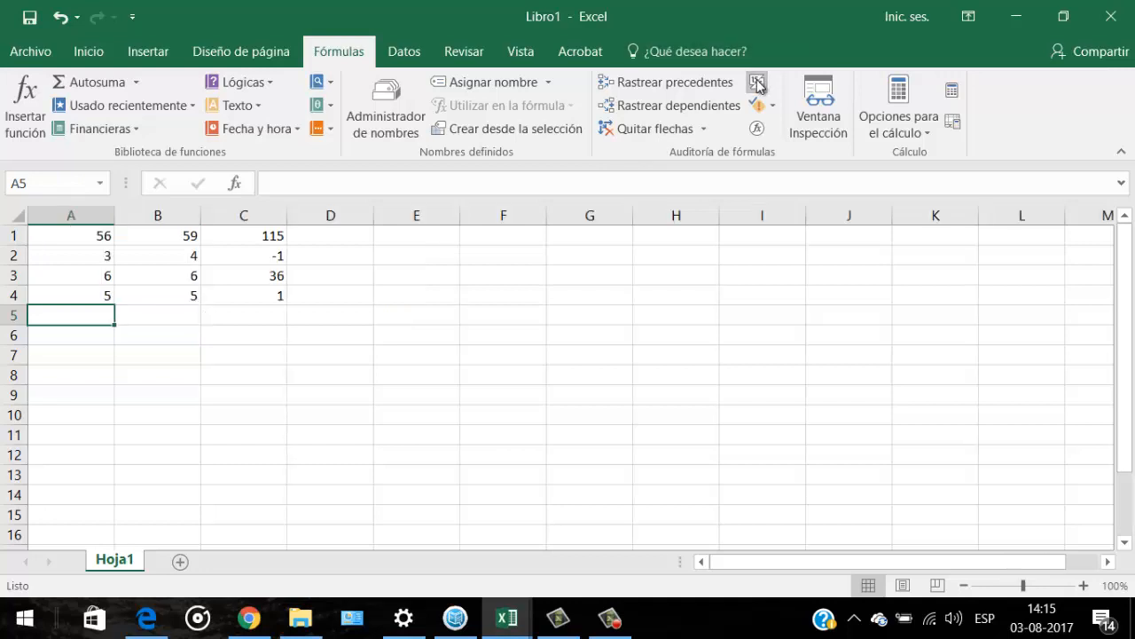
Enter 7 in both A5 and B5 as the numbers for an average.
click(1085, 586)
click(1085, 586)
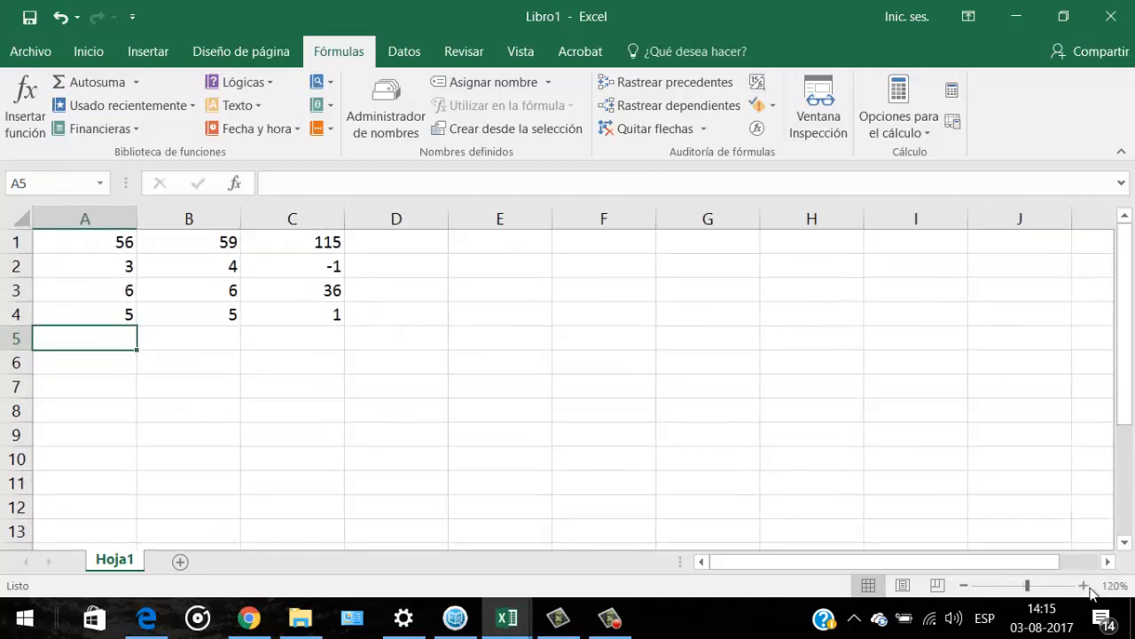
text(7)
key(Tab)
text(7)
key(Tab)
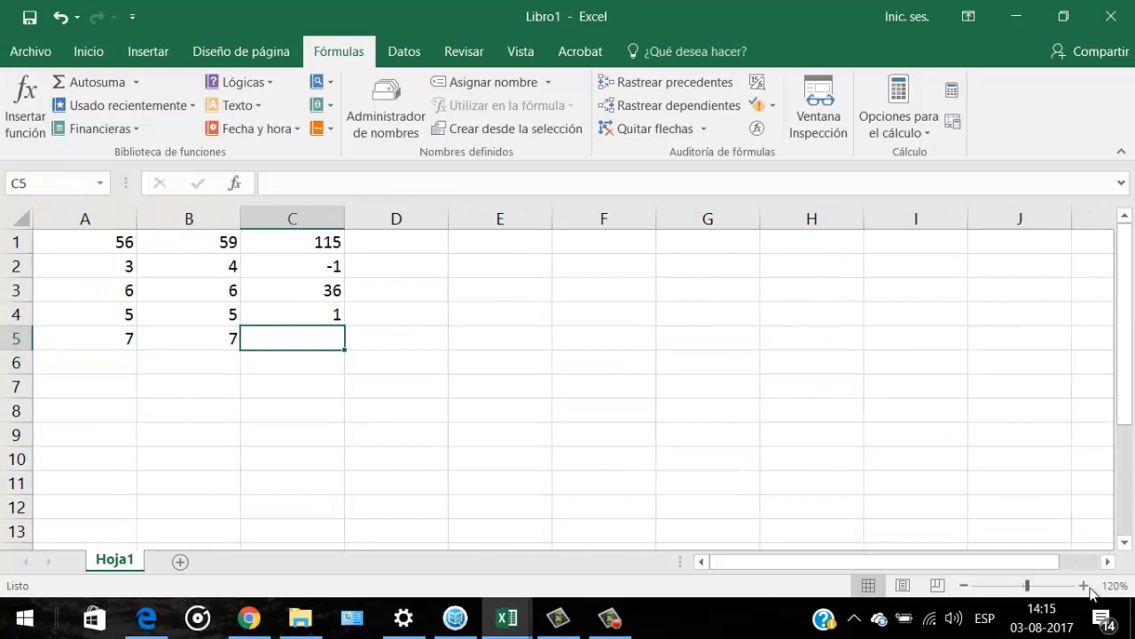
Enter the formula =A5+B5/2, without parentheses, in cell C5 and reselect that cell.
text(=)
key(Left)
key(Left)
text(+)
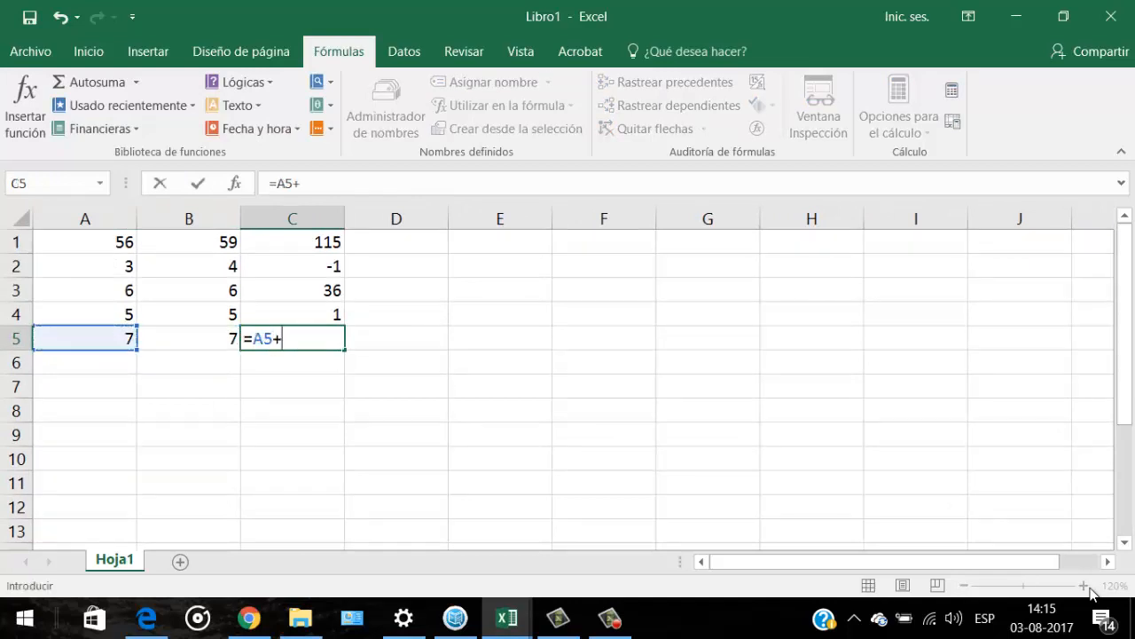
key(Left)
text(/)
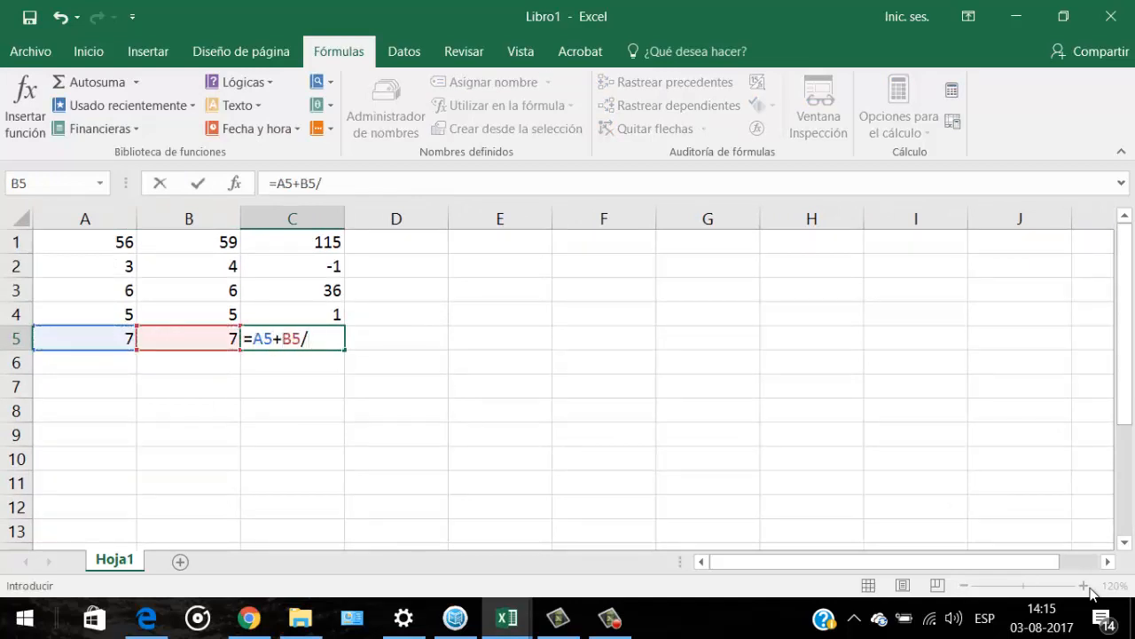
text(2)
key(Return)
key(Up)
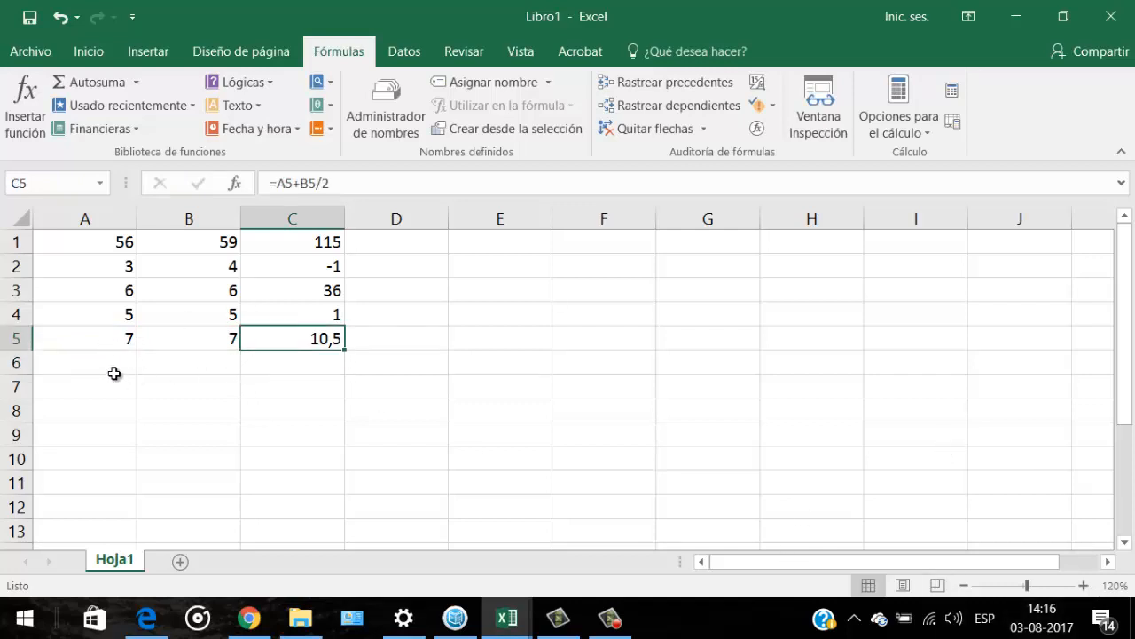
Add parentheses around the sum in C5 so the formula reads =(A5+B5)/2, and review the edited formula.
key(F2)
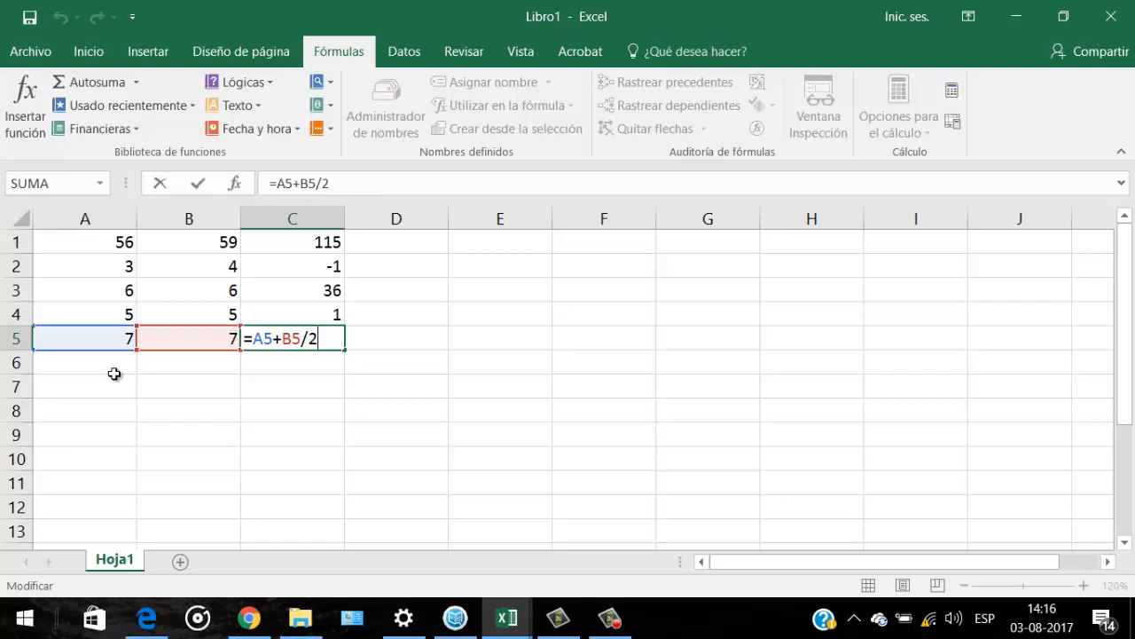
click(278, 184)
text(()
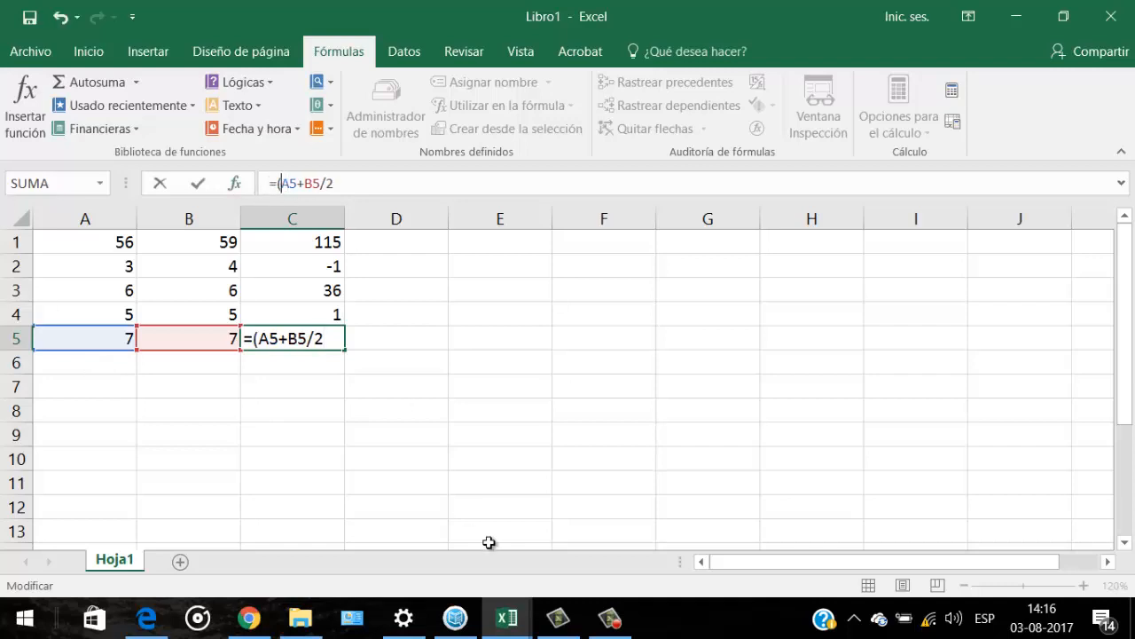
key(Right)
key(Right)
key(Right)
key(Right)
key(Right)
text())
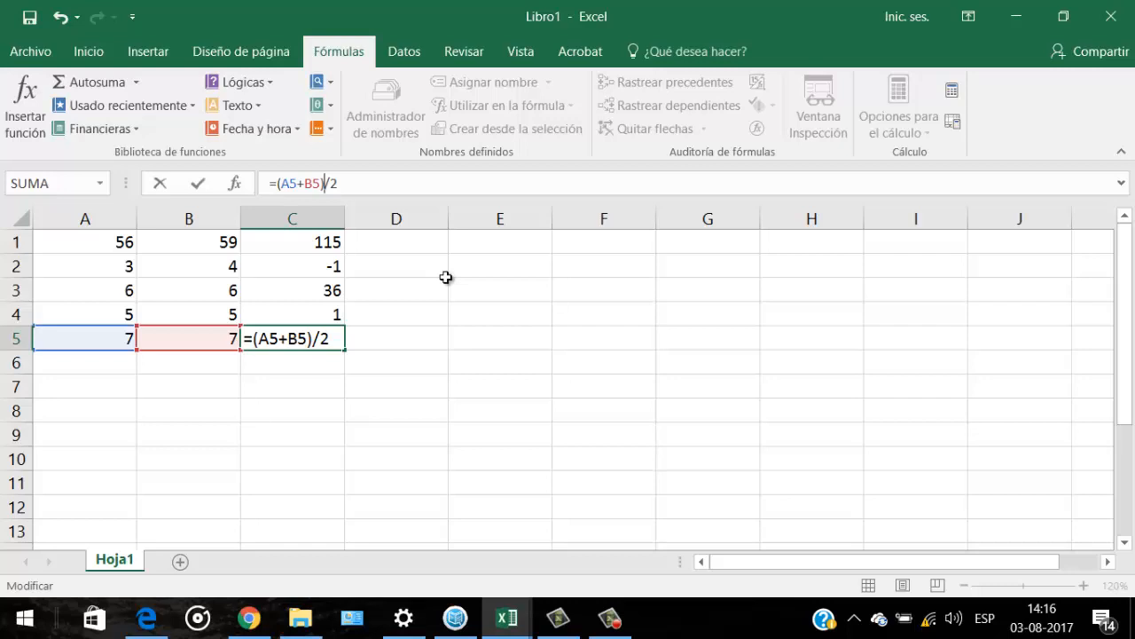
key(Return)
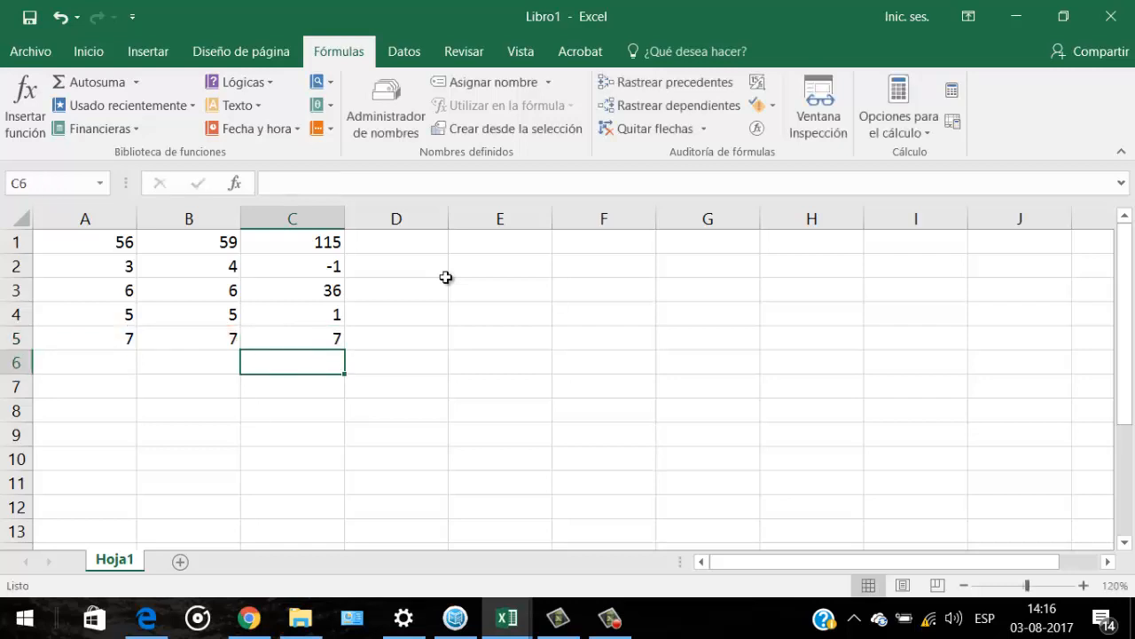
key(Up)
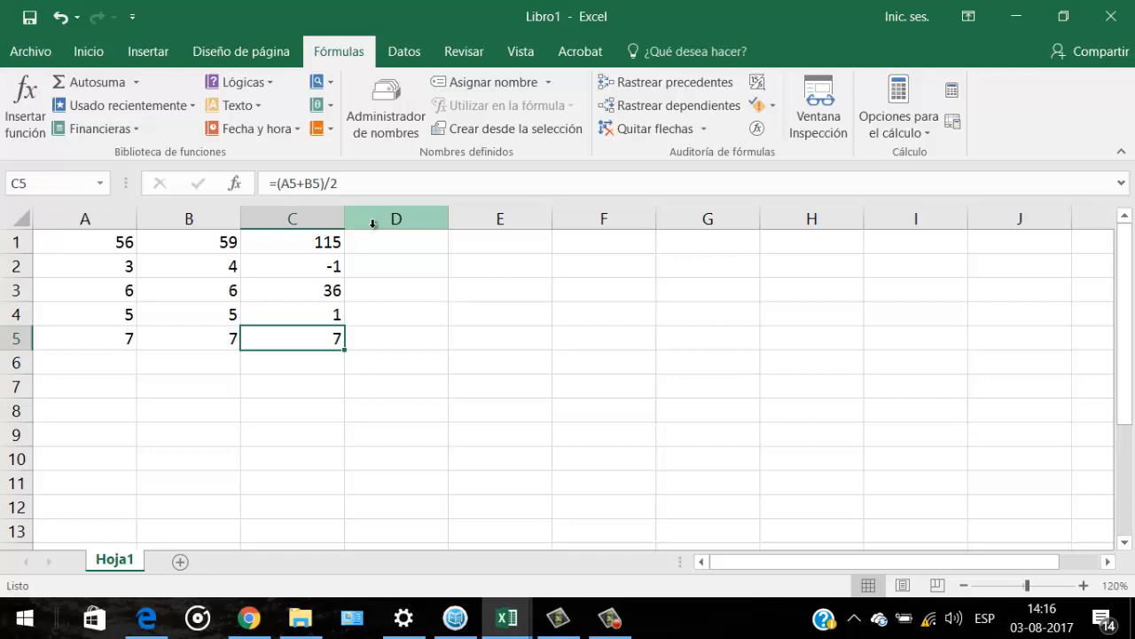
key(F2)
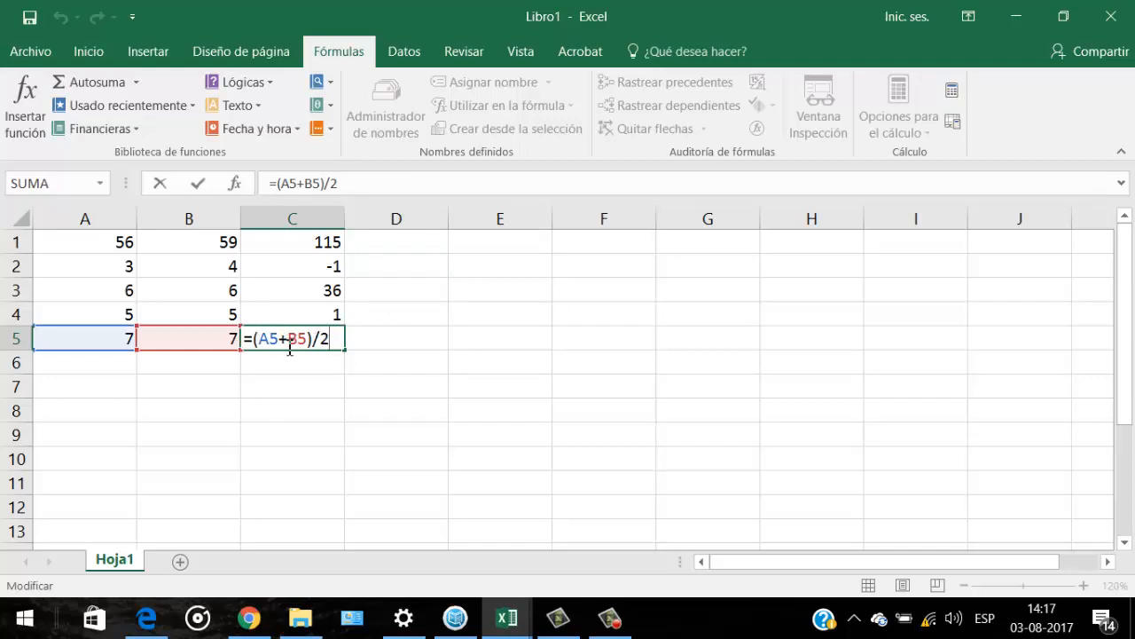
key(Return)
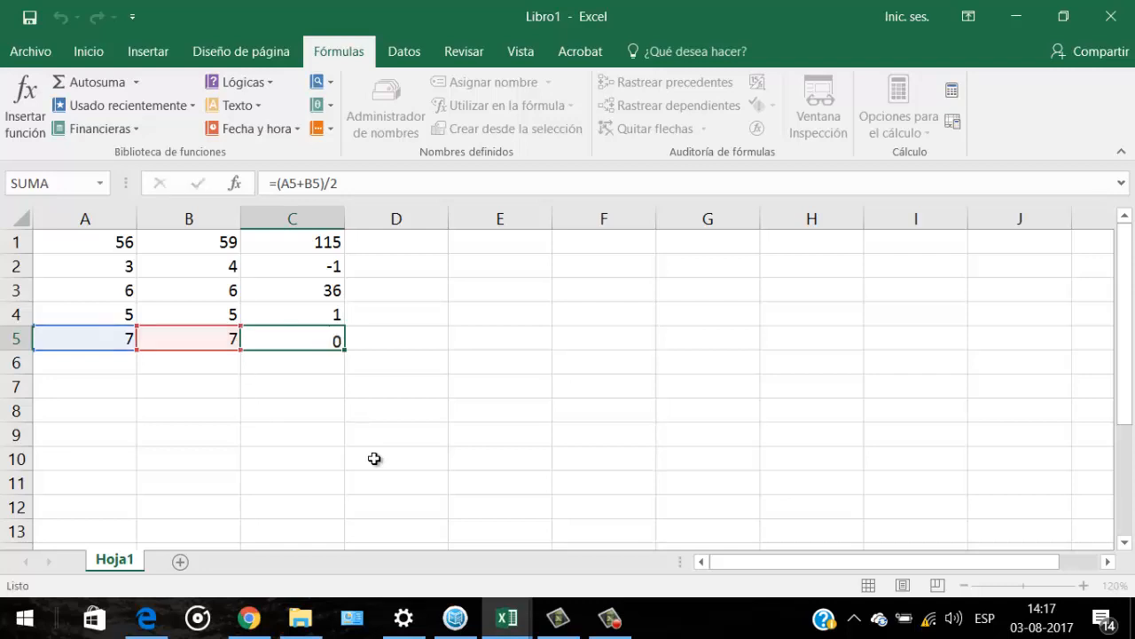
Replace the parenthesized formula in C5 with =A5+B5/2 and reselect the cell.
key(Up)
key(F2)
key(BackSpace)
key(BackSpace)
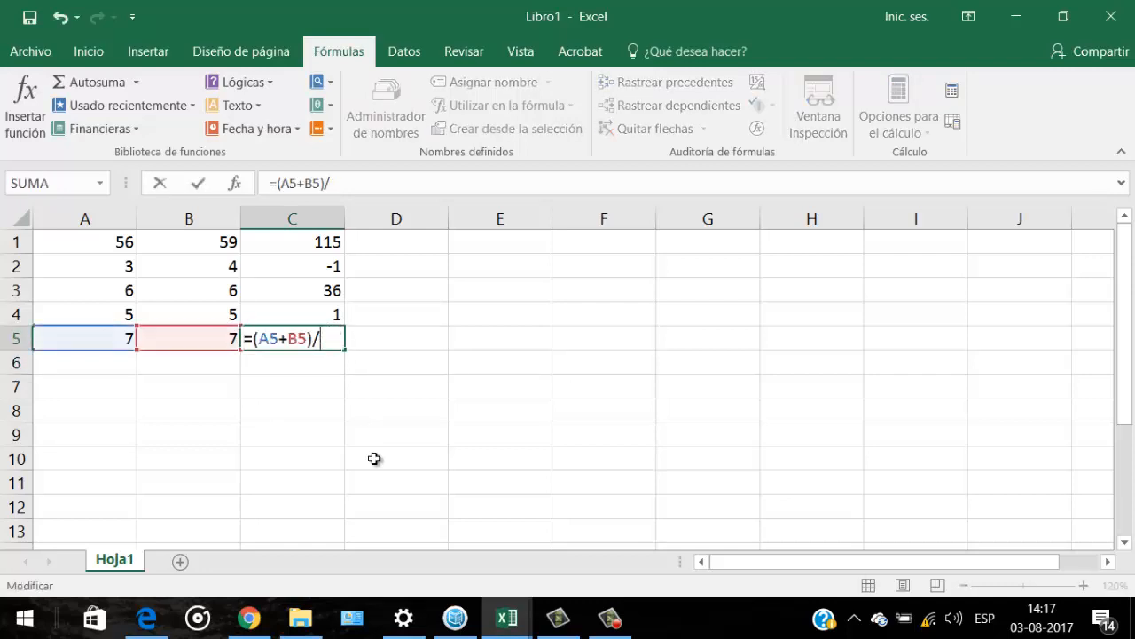
key(BackSpace)
key(BackSpace)
key(BackSpace)
key(BackSpace)
key(BackSpace)
key(BackSpace)
key(BackSpace)
key(BackSpace)
text(=)
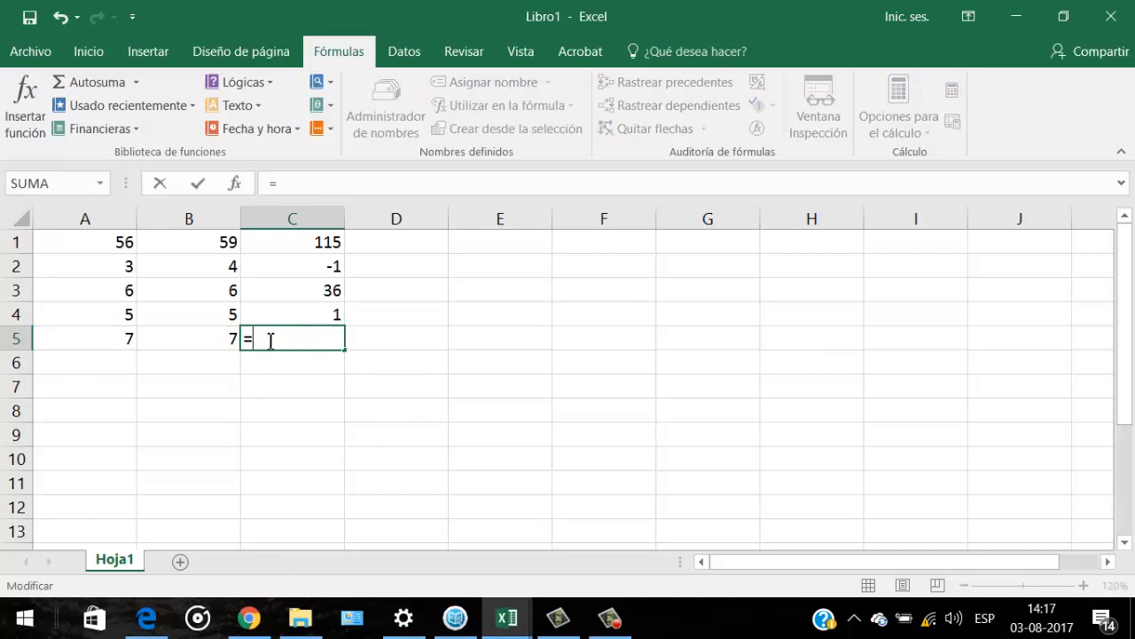
click(124, 337)
text(+)
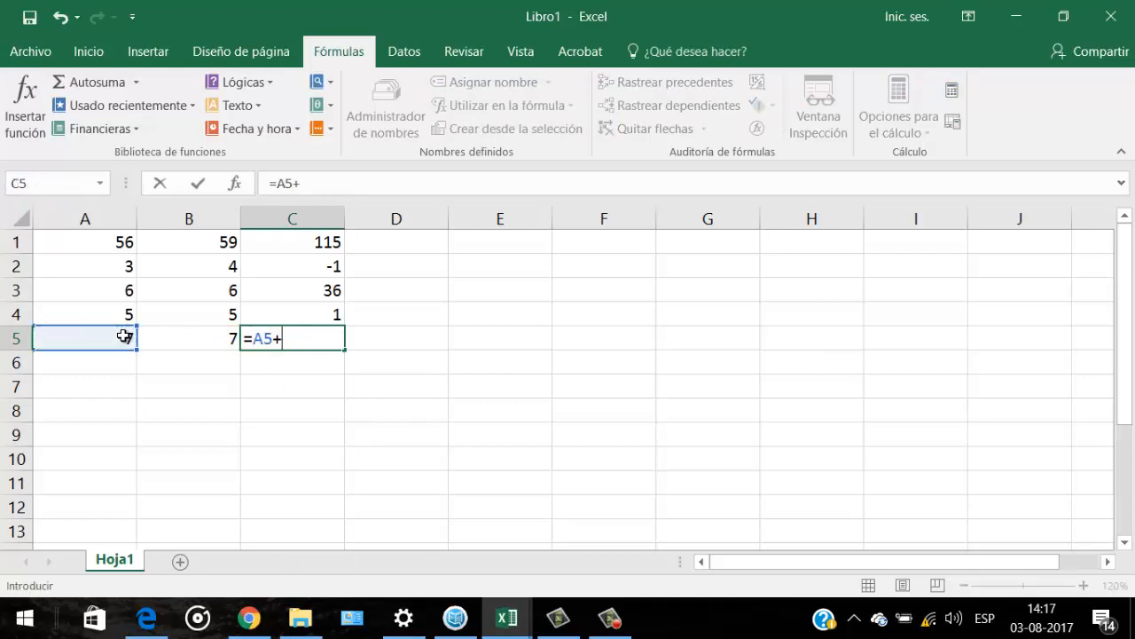
click(182, 337)
text(/2)
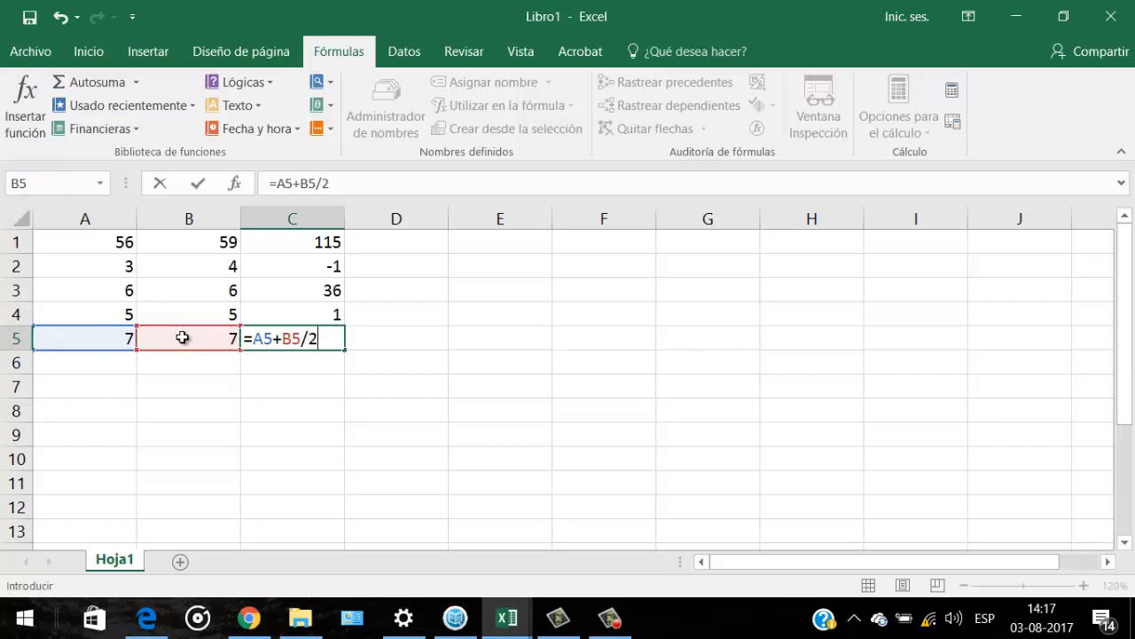
key(Return)
key(Up)
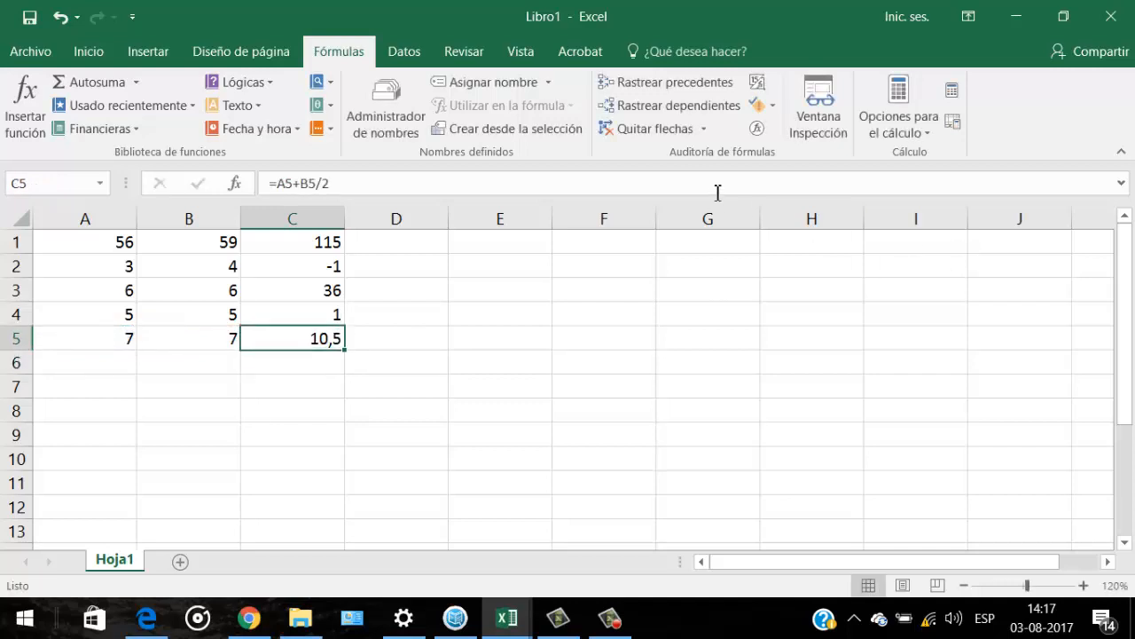
Evaluate the formula in C5 step by step to examine its order of operations, and close the evaluation.
click(757, 130)
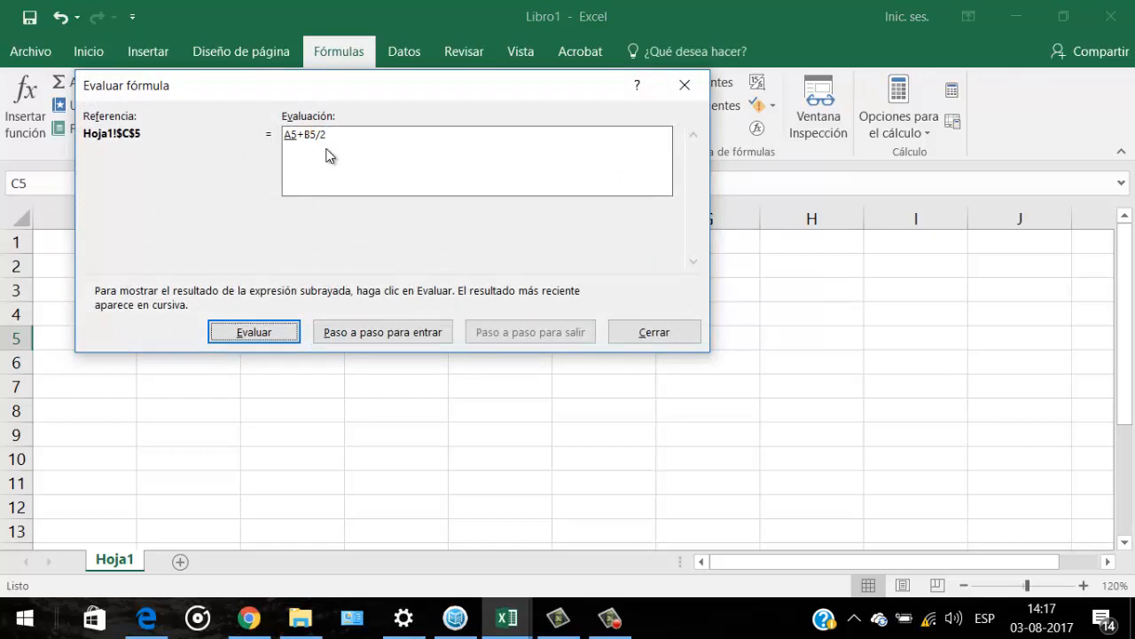
click(258, 336)
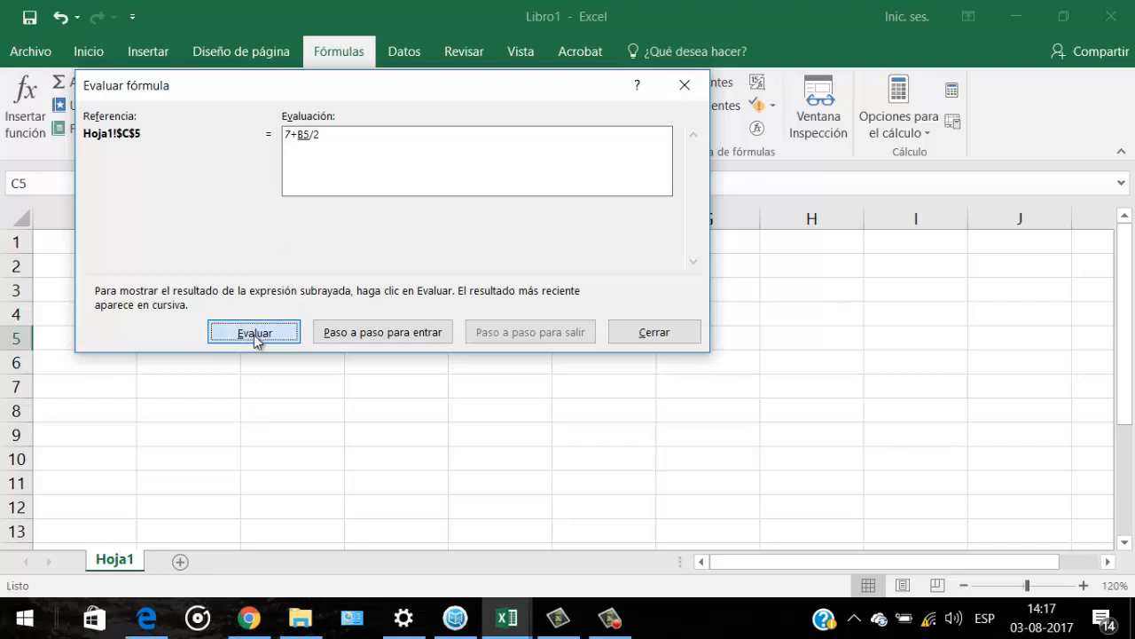
click(256, 335)
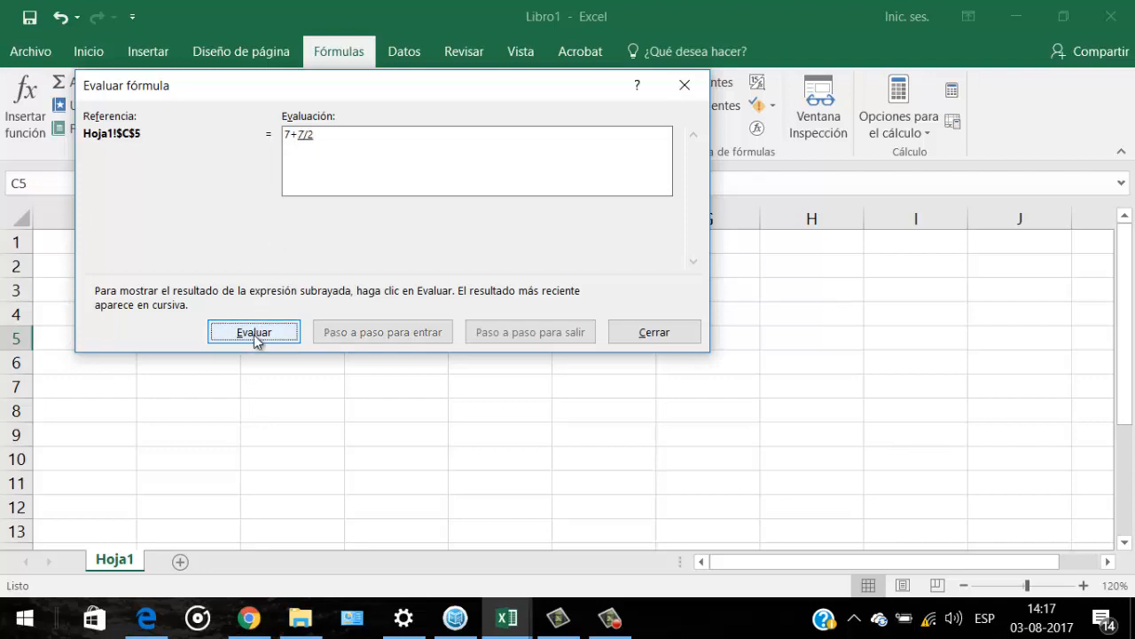
click(253, 335)
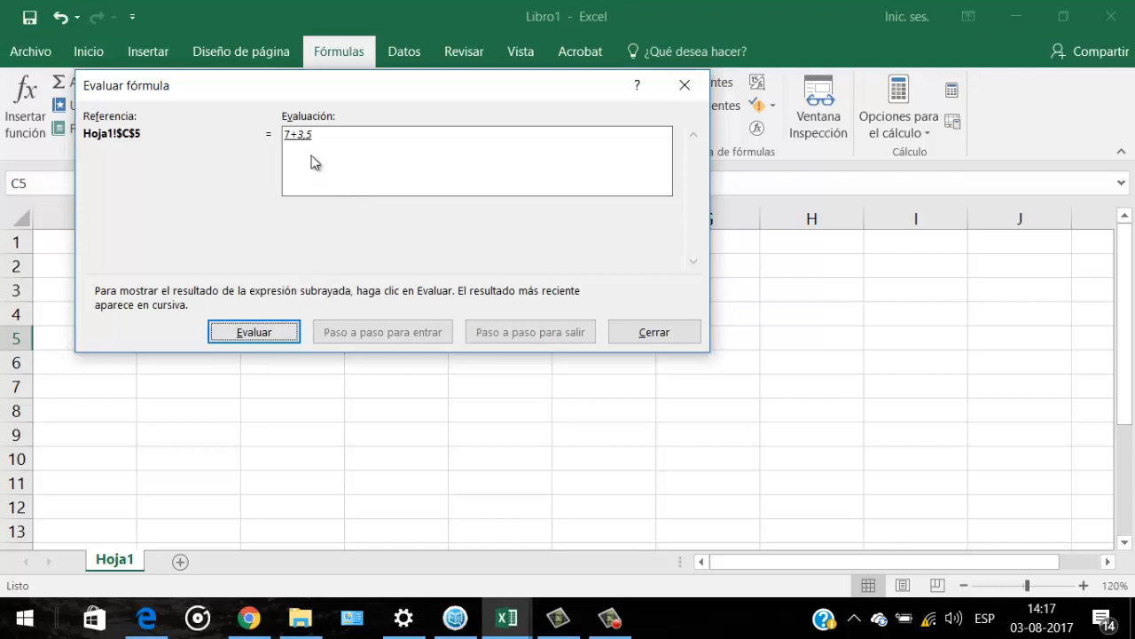
click(266, 335)
click(688, 336)
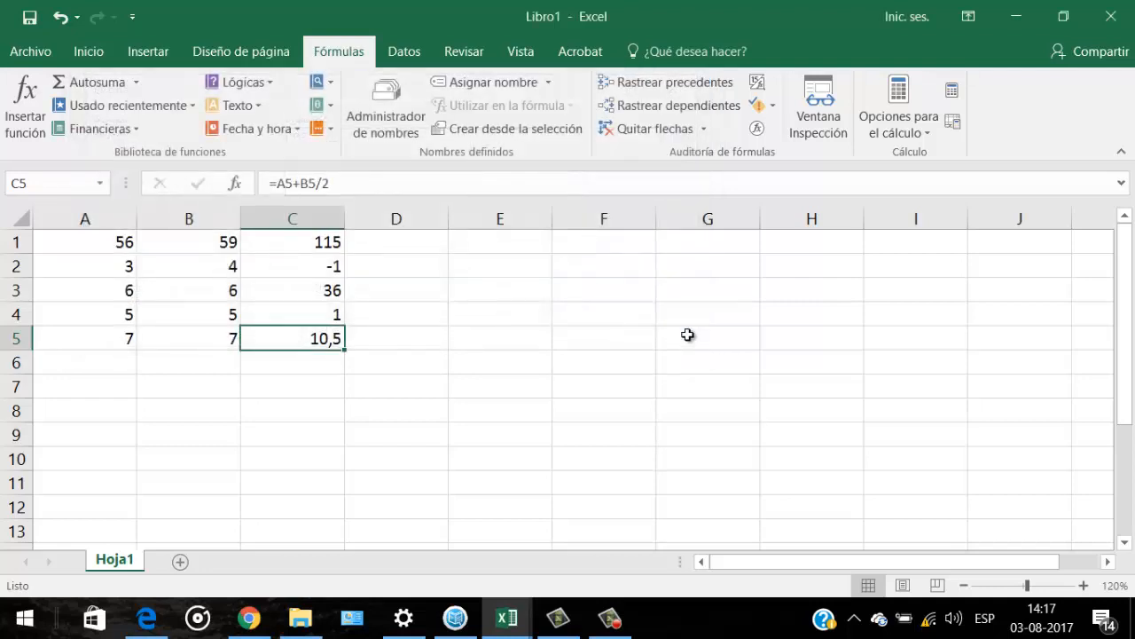
double_click(118, 559)
key(Return)
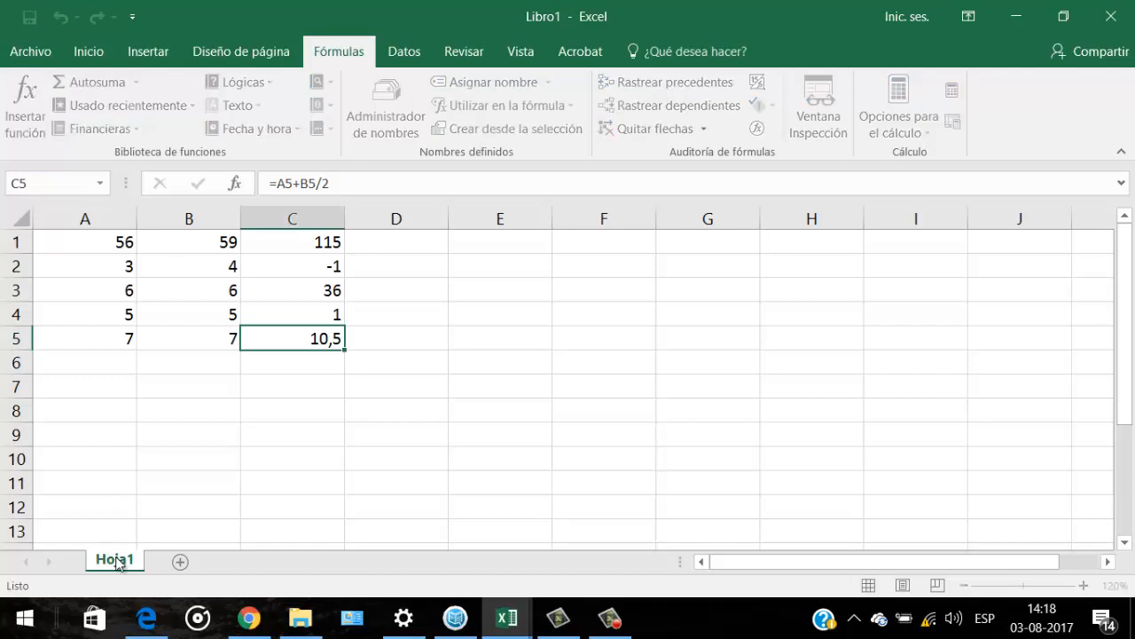
key(Down)
key(Left)
key(Left)
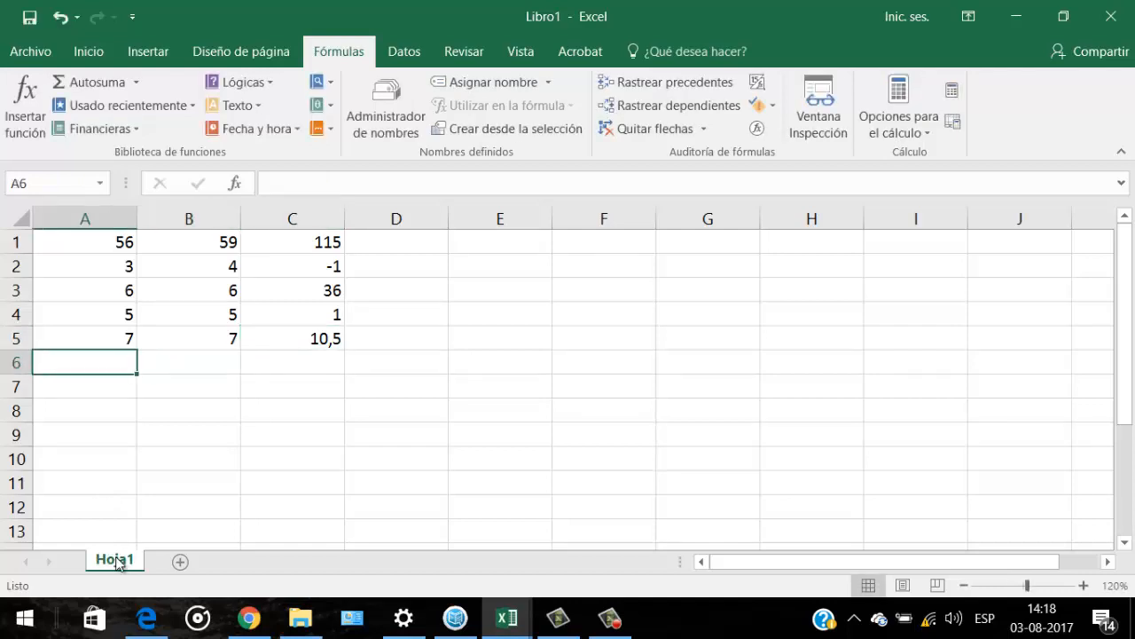
key(Right)
key(Right)
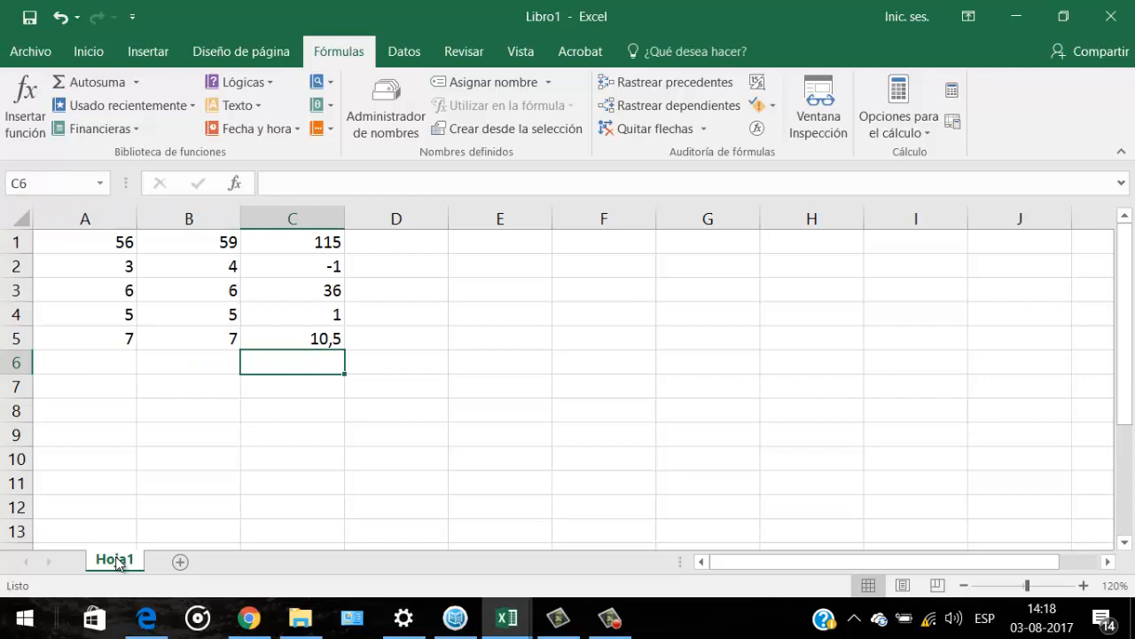
text(=)
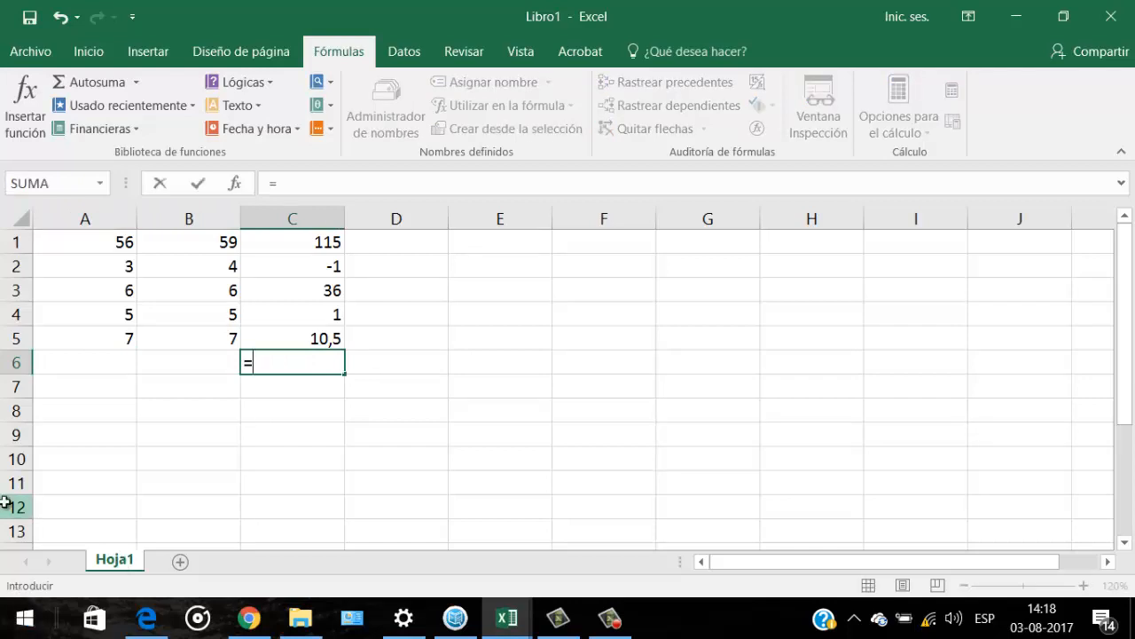
click(86, 362)
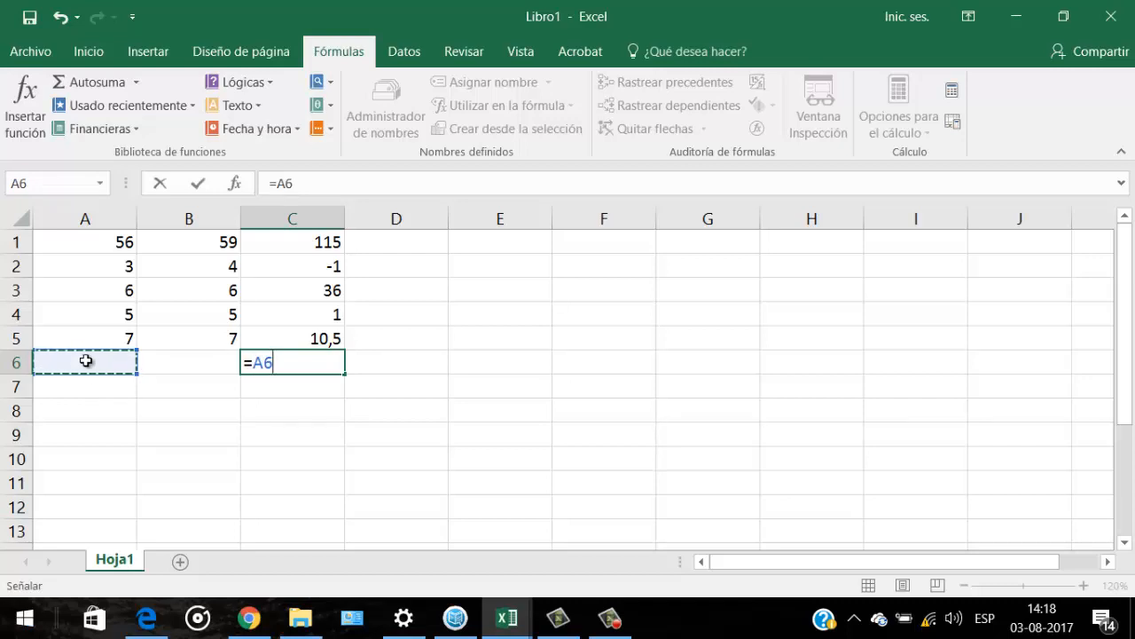
text(+)
click(151, 363)
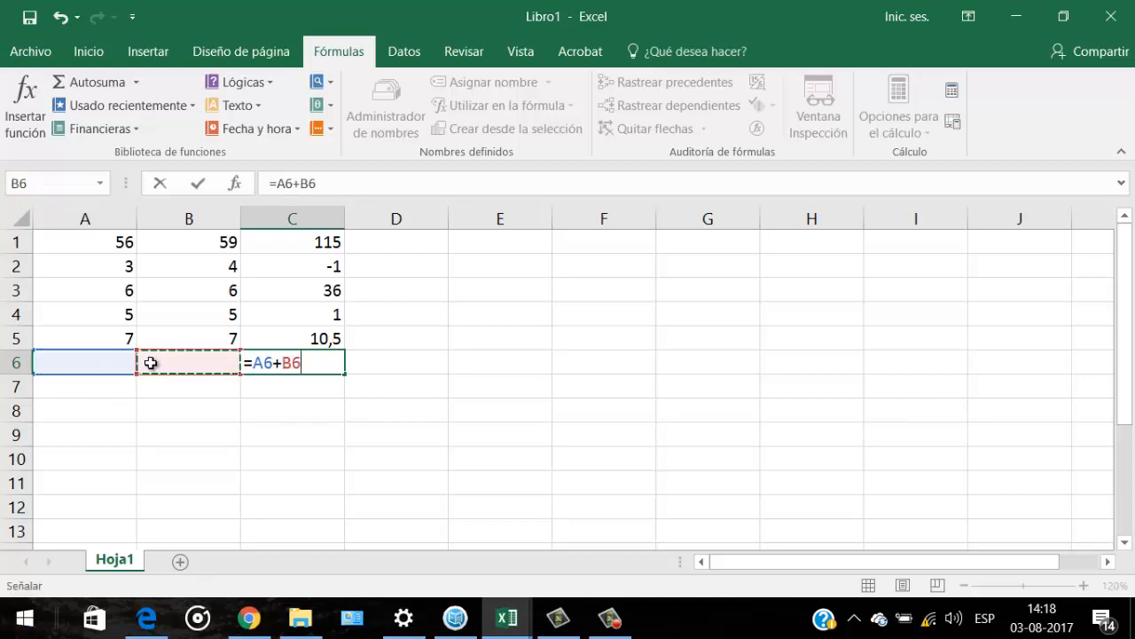
key(BackSpace)
key(BackSpace)
key(BackSpace)
key(BackSpace)
key(BackSpace)
key(BackSpace)
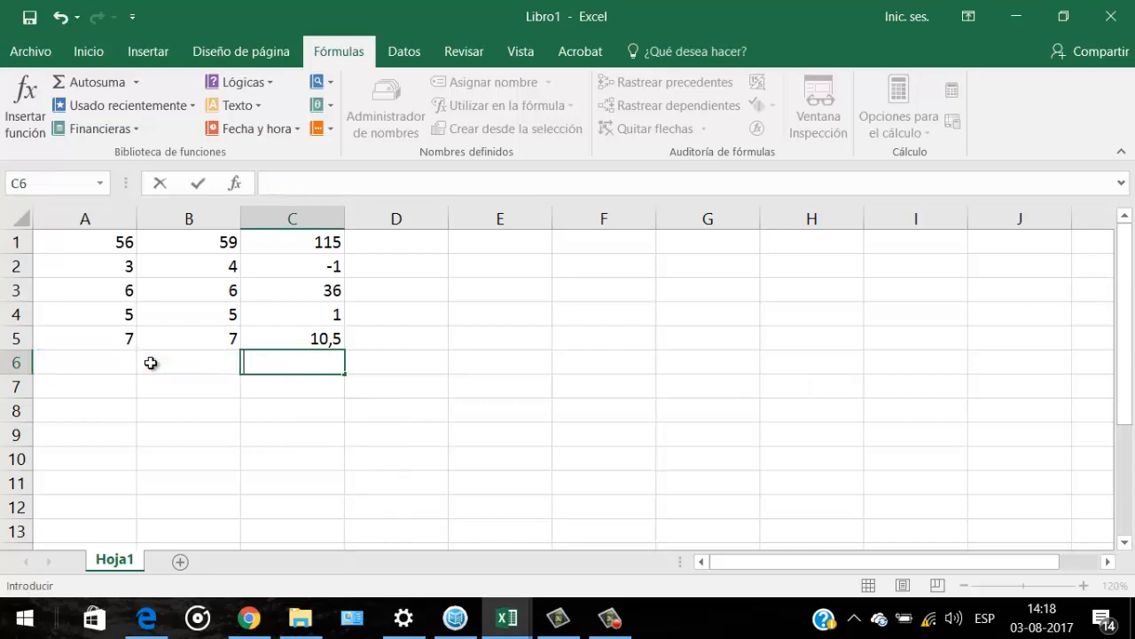
key(Return)
key(Up)
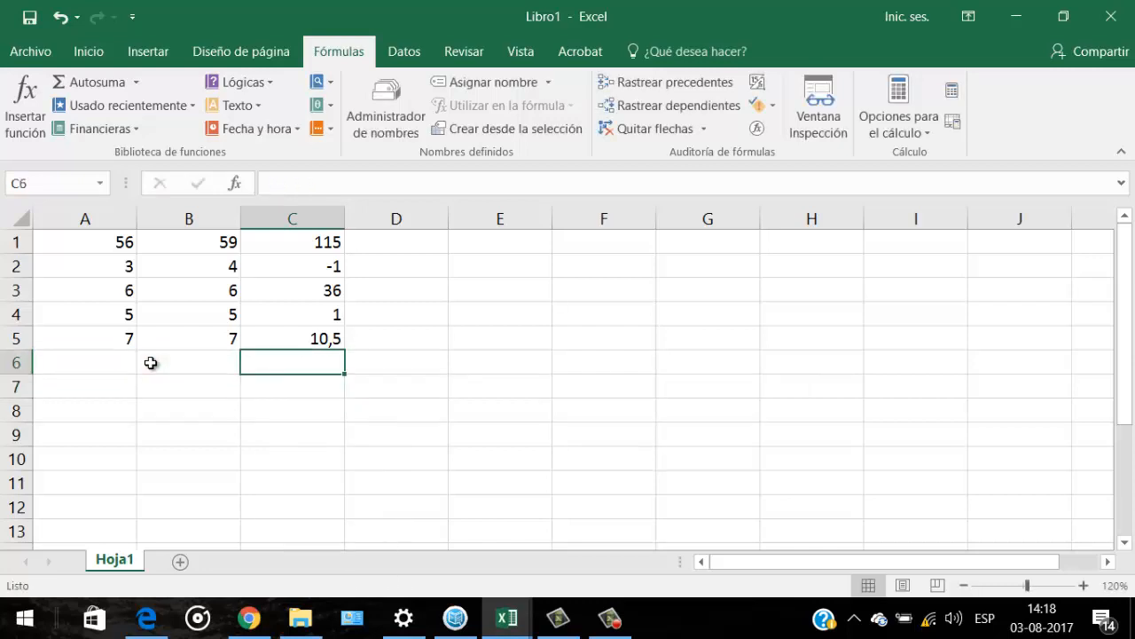
Start the formula =a1+b1 in cell B6, and erase everything after the equals sign.
click(151, 363)
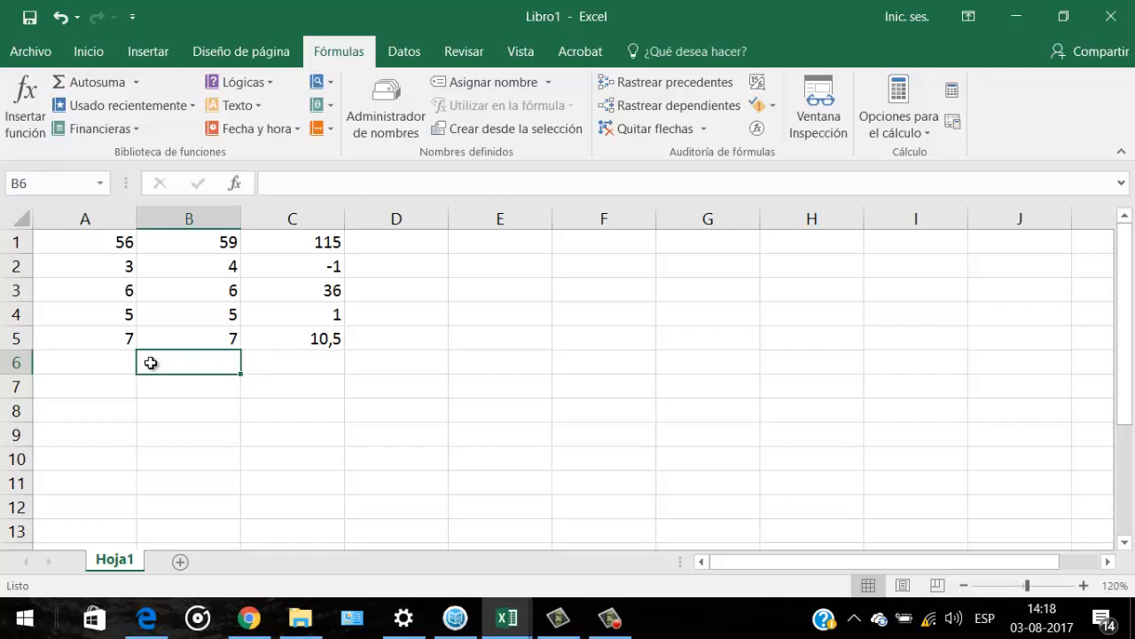
text(=)
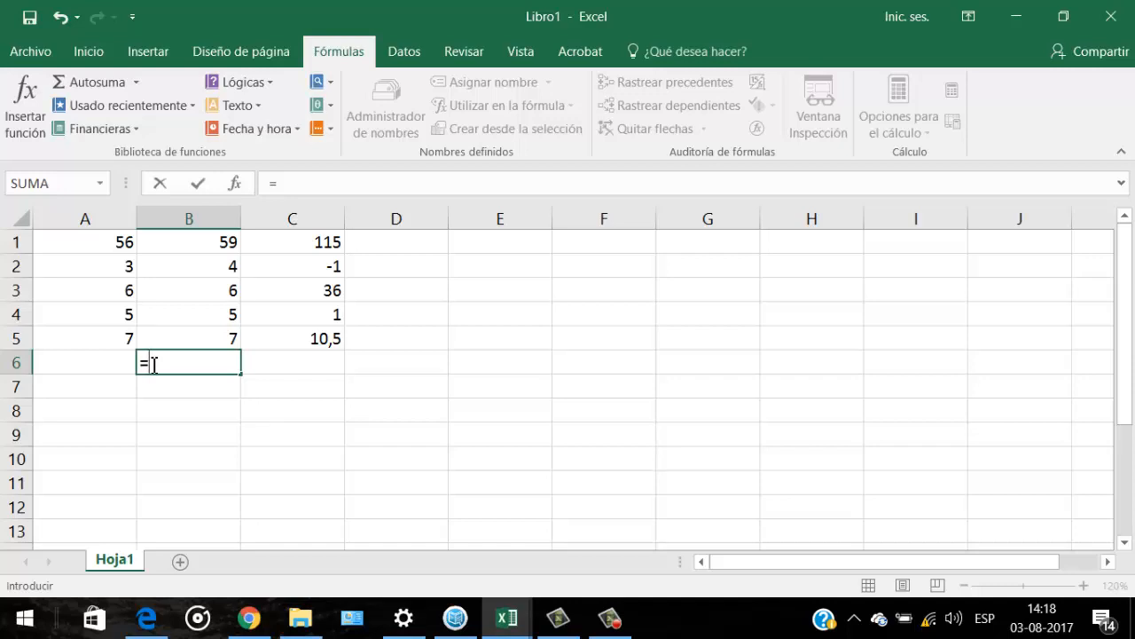
text(b)
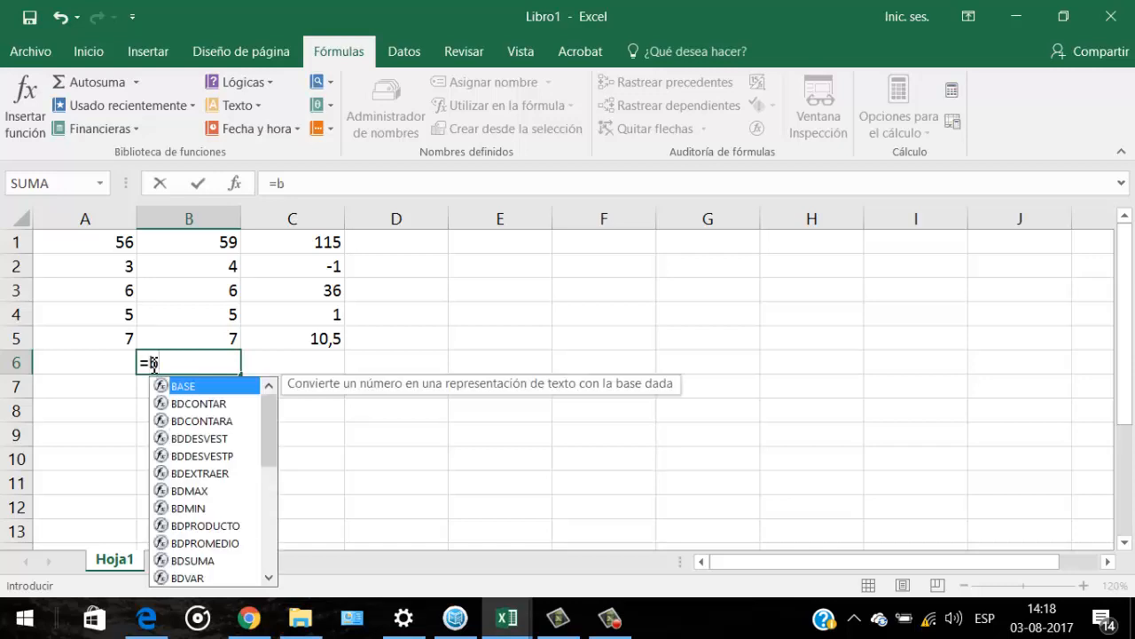
key(BackSpace)
text(a1+b2)
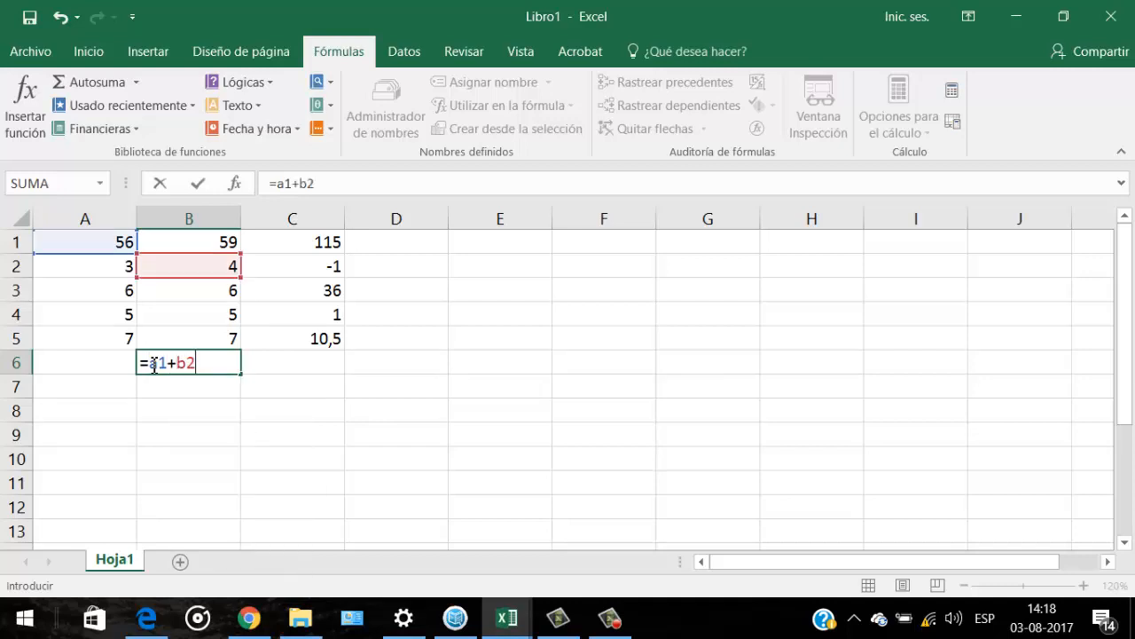
key(BackSpace)
text(1)
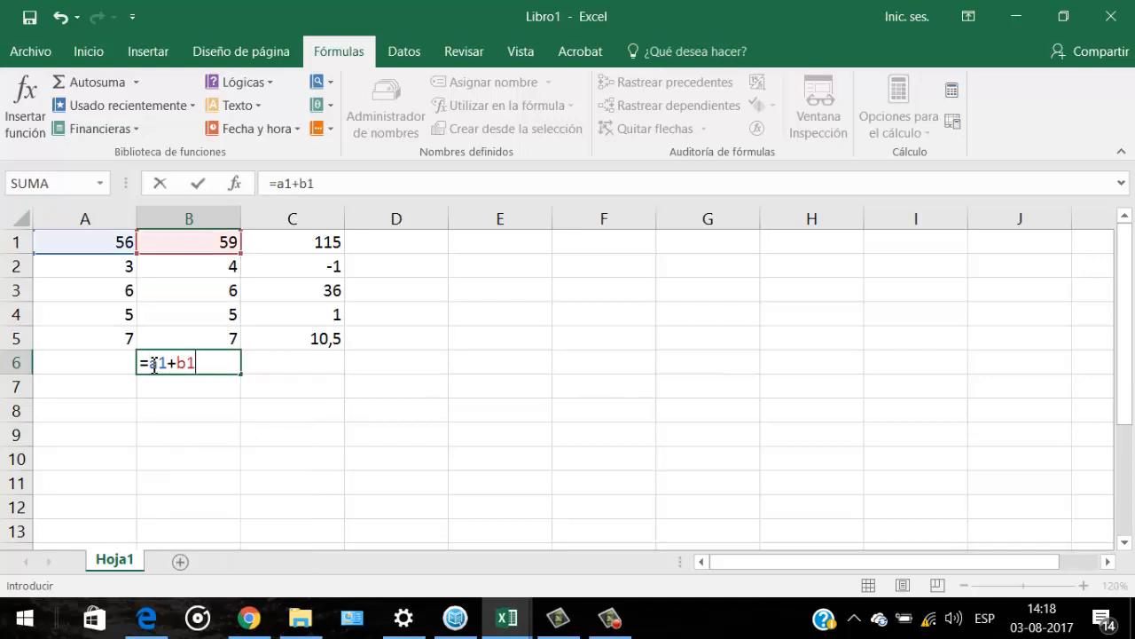
key(BackSpace)
key(BackSpace)
key(BackSpace)
key(BackSpace)
key(BackSpace)
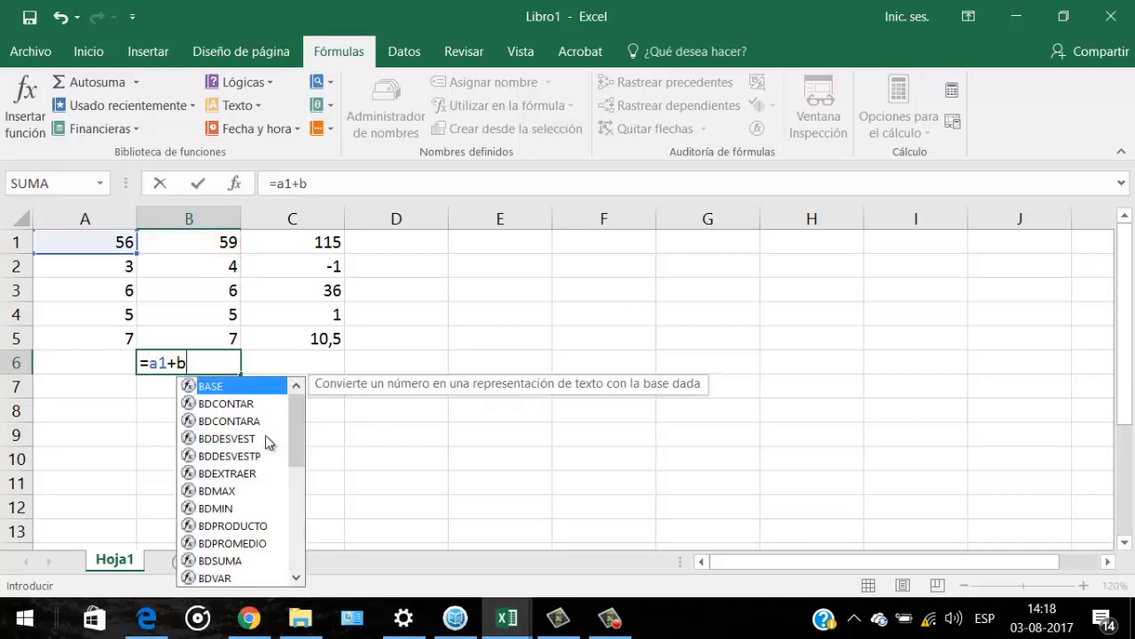
Try the self-referencing formula =A6+B6 in cell B6 to demonstrate a circular reference, and clear the cell.
click(83, 364)
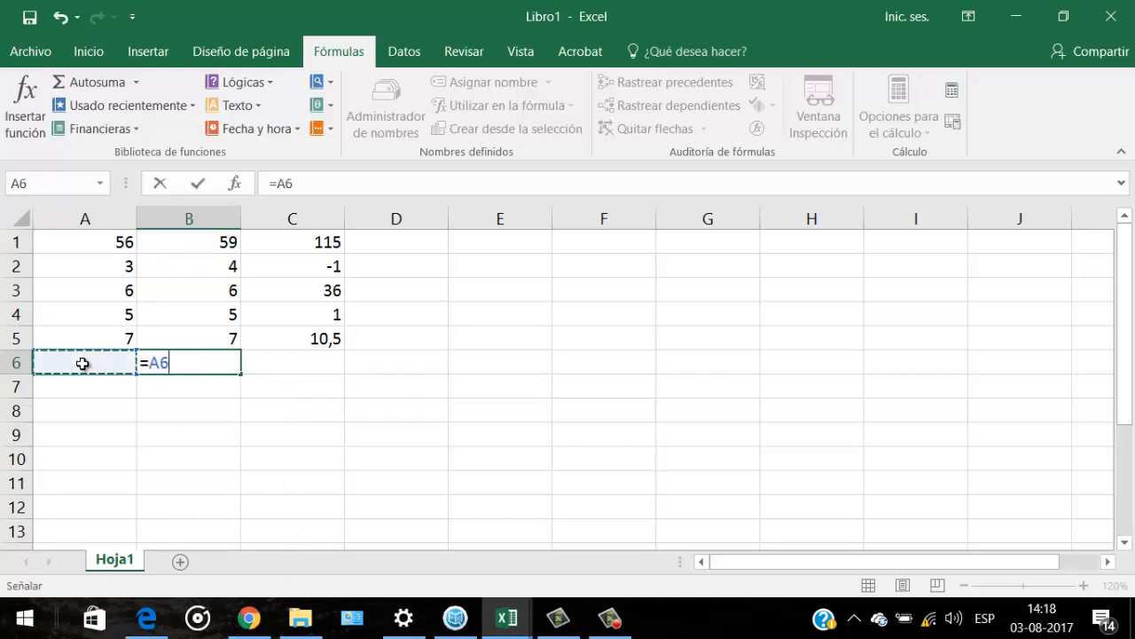
text(+b6)
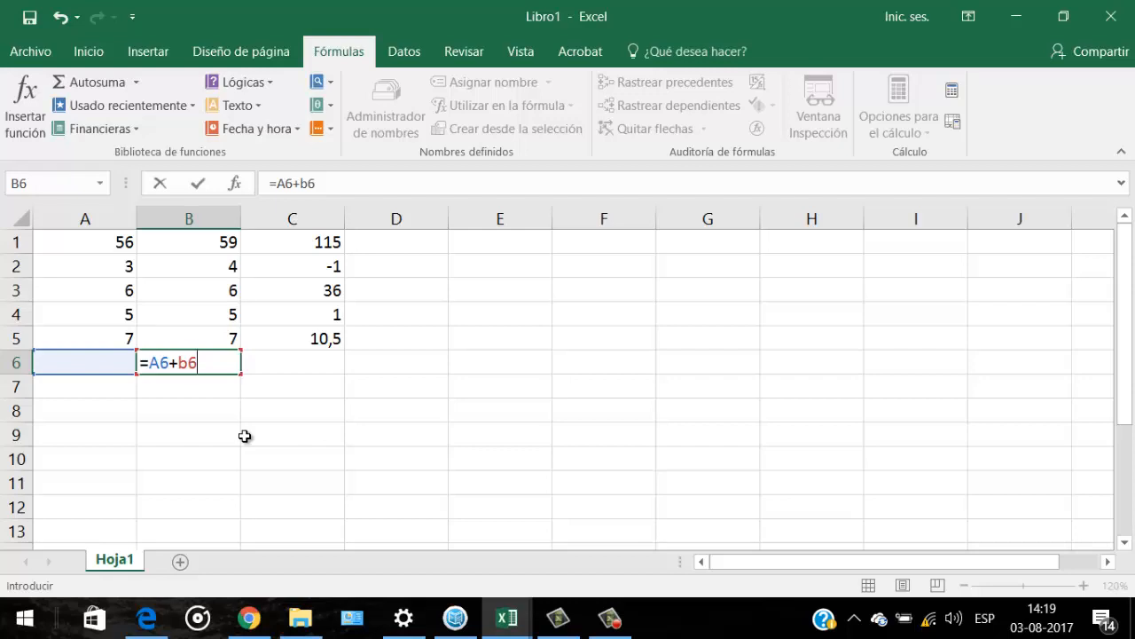
key(Return)
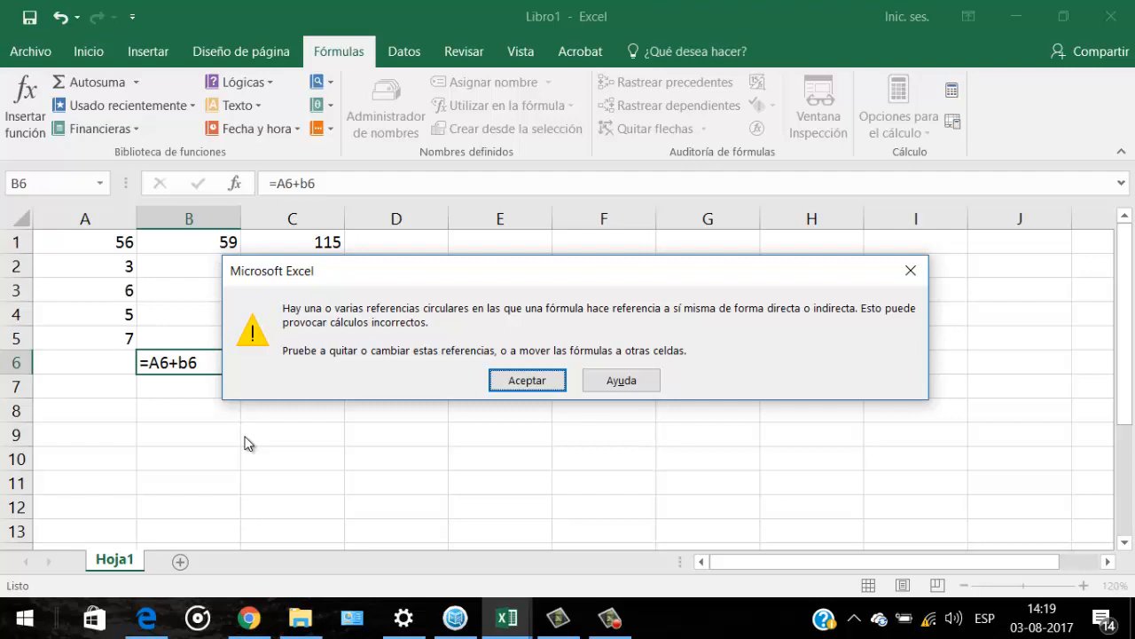
click(527, 381)
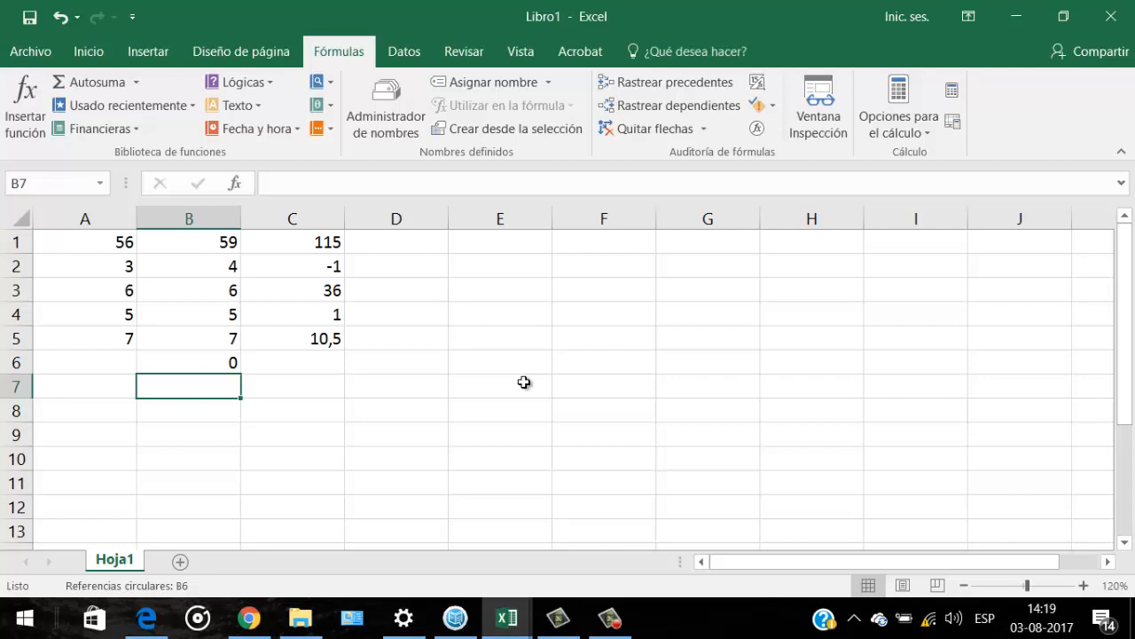
key(Up)
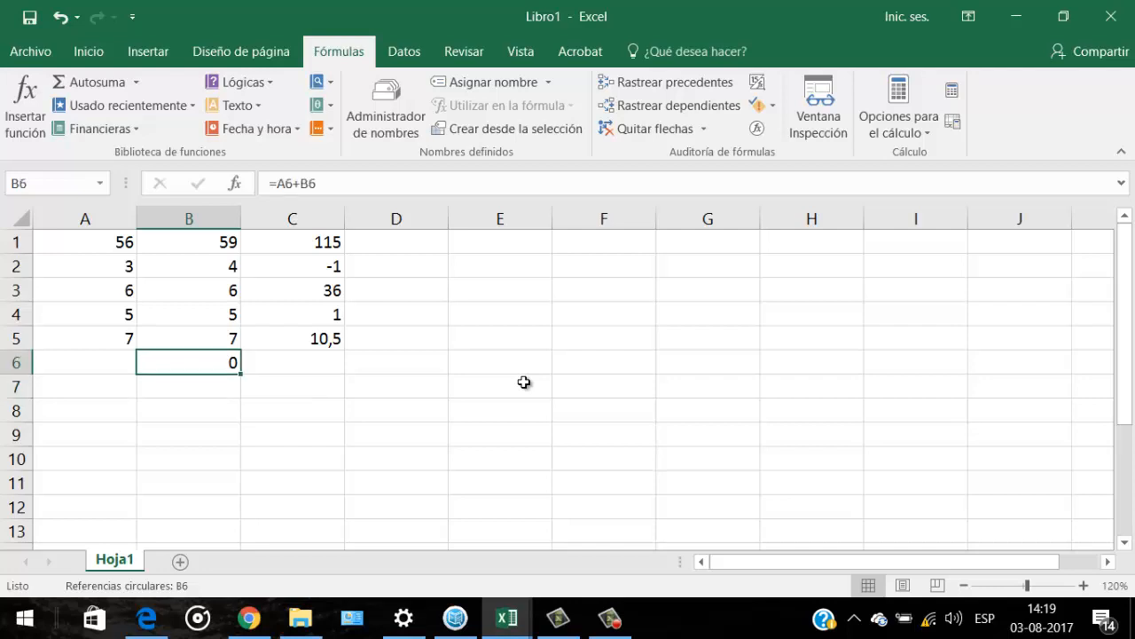
key(Delete)
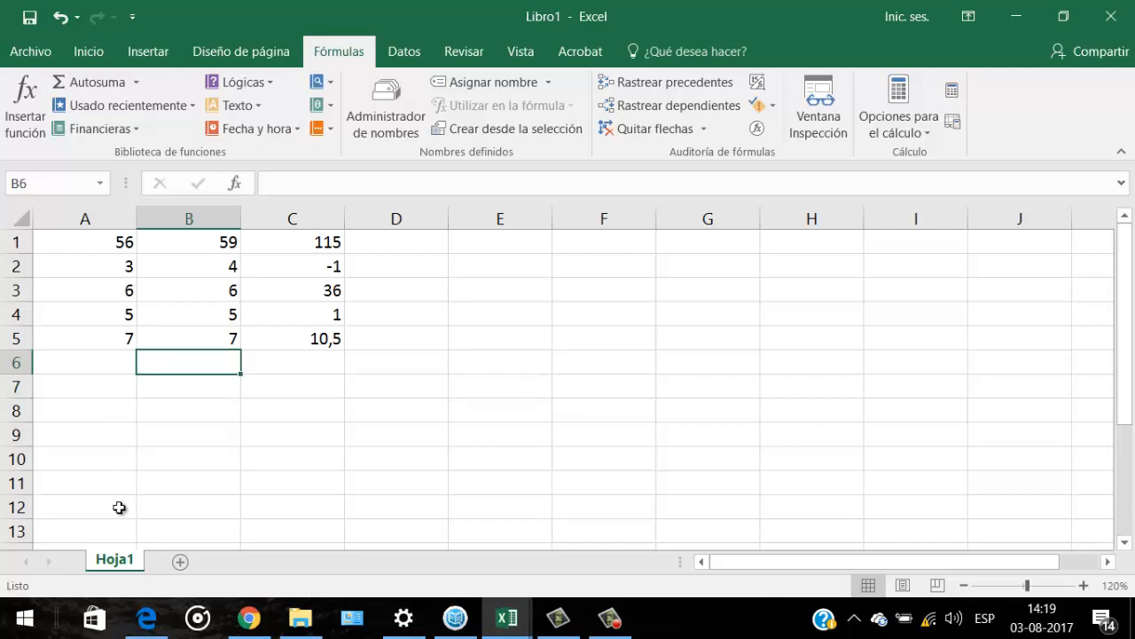
Rename the sheet Hoja1 as Formulas and add a new worksheet after it.
double_click(124, 560)
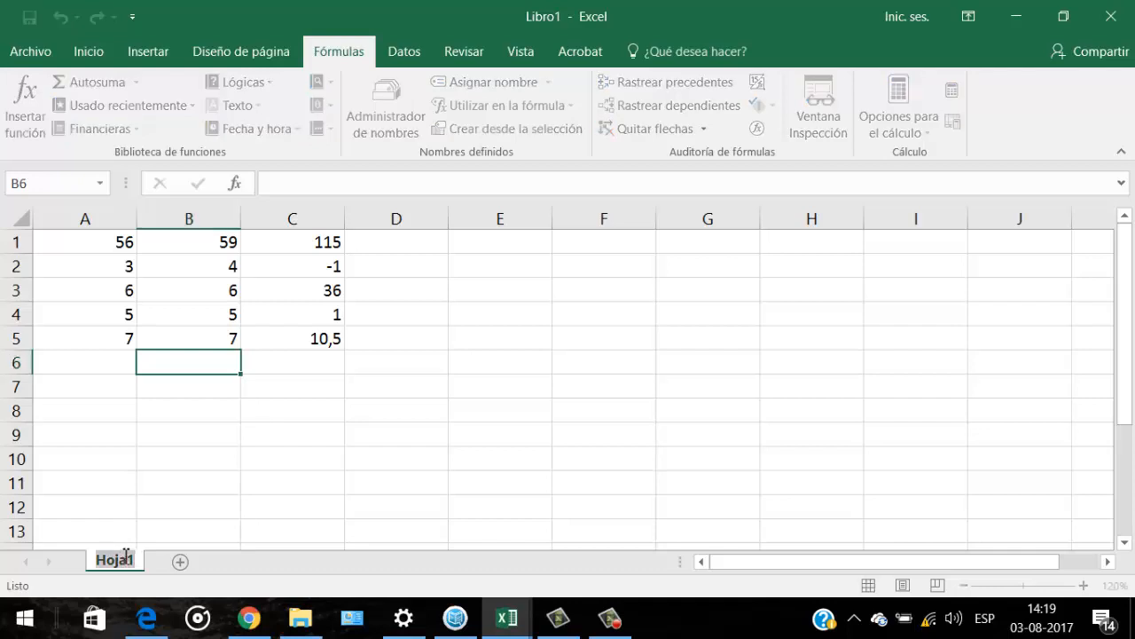
text(Formulas)
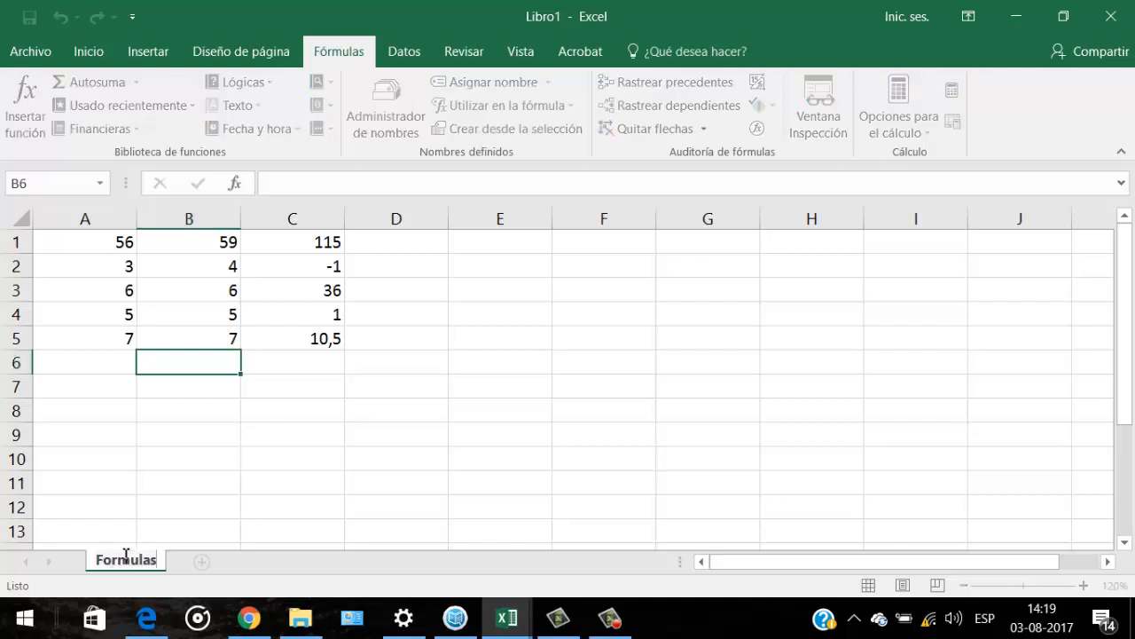
click(195, 513)
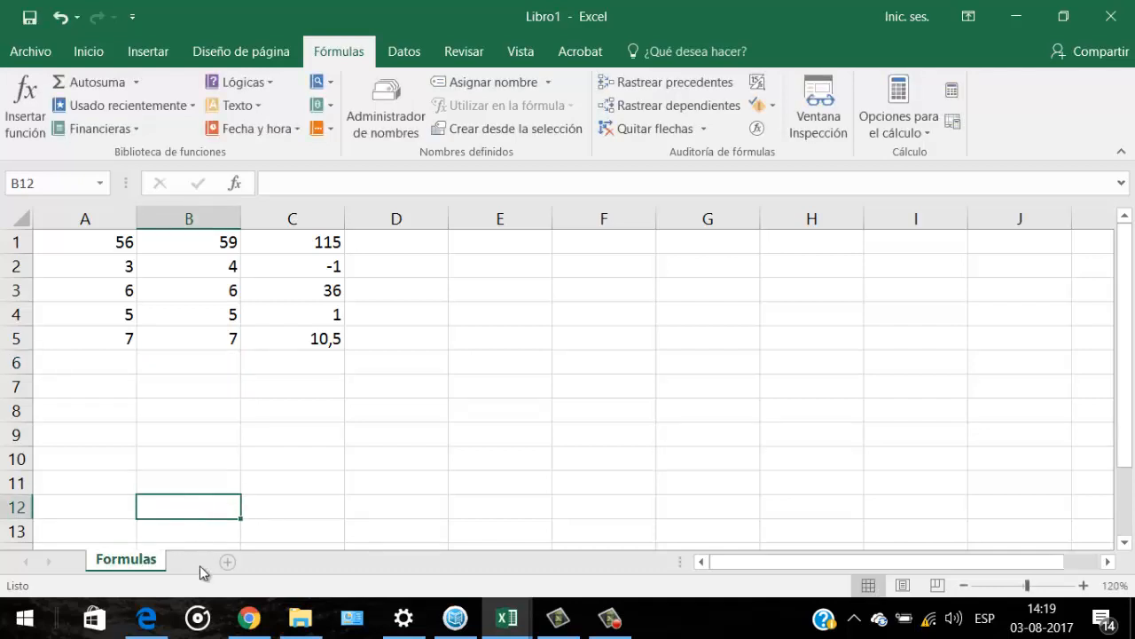
click(201, 567)
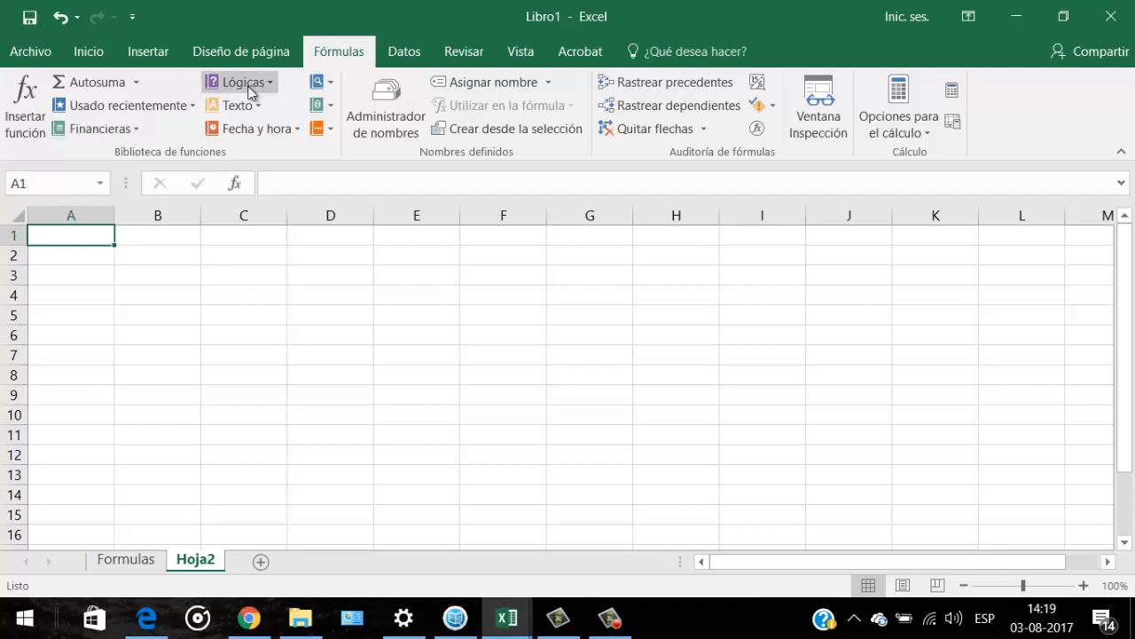
click(322, 106)
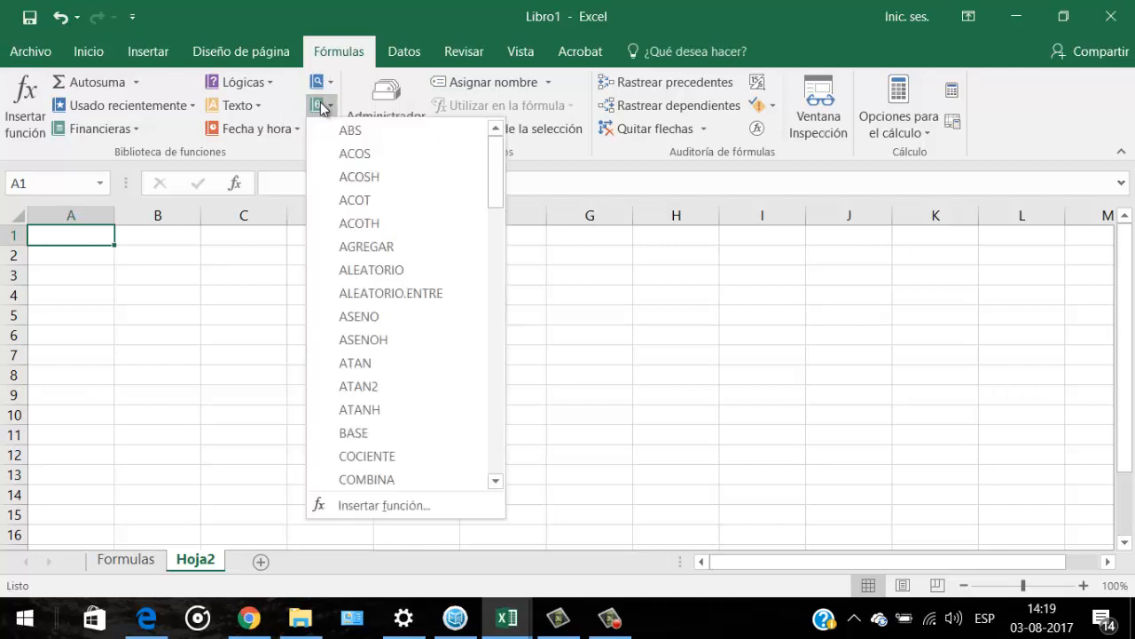
click(333, 107)
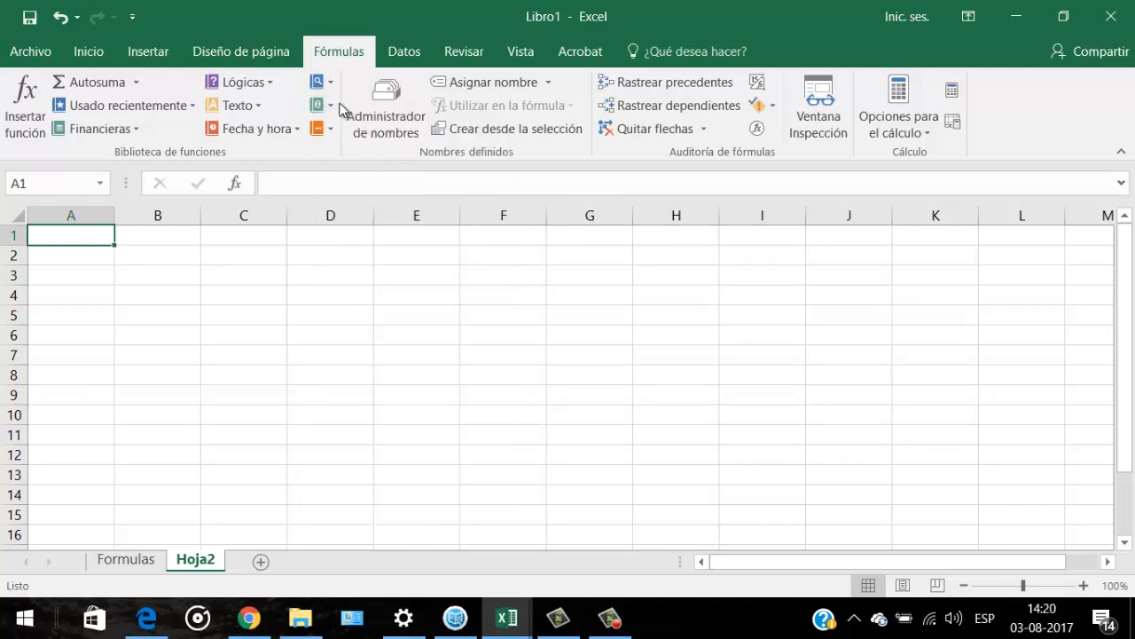
click(324, 130)
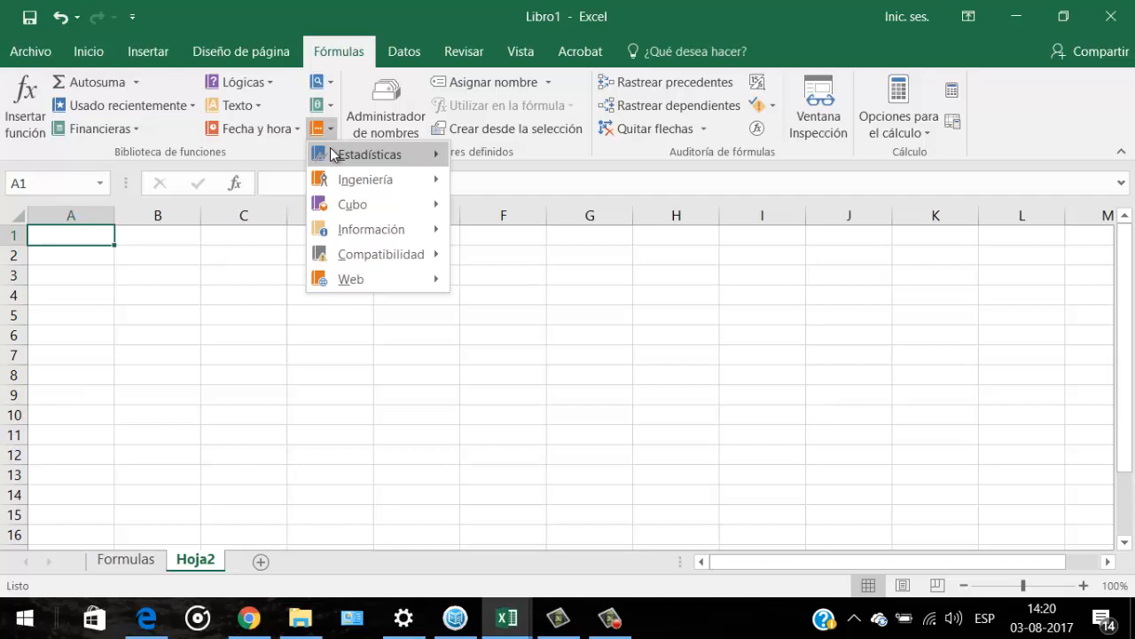
click(182, 290)
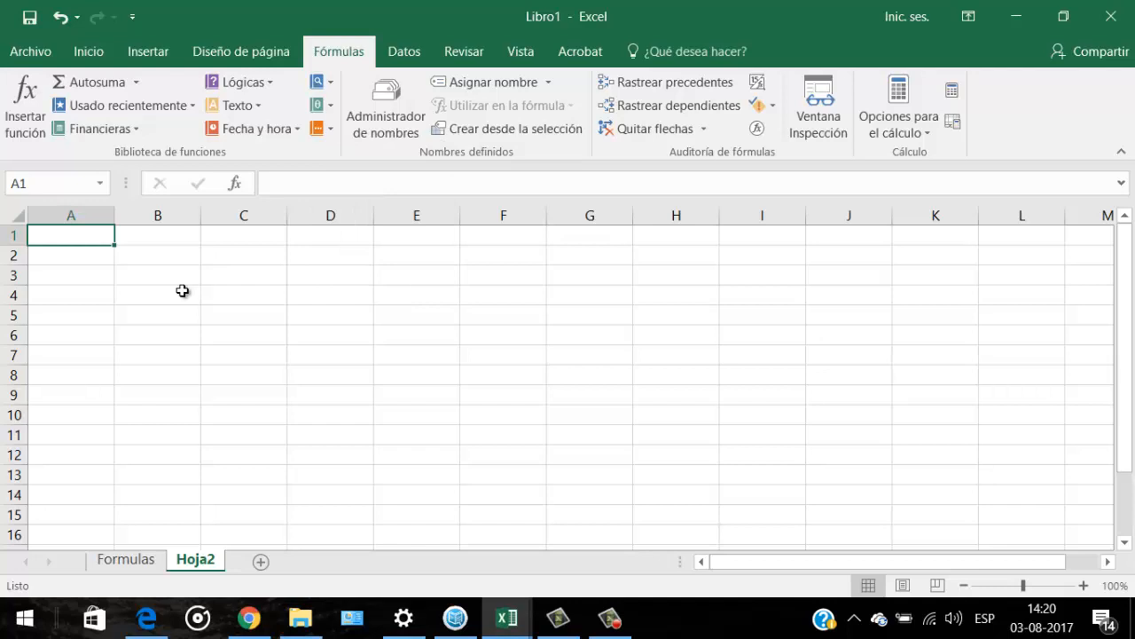
Enter the values 6, 5 and 4 in cells A1 to A3 of the new sheet.
text(6)
key(Return)
text(5)
key(Return)
text(4)
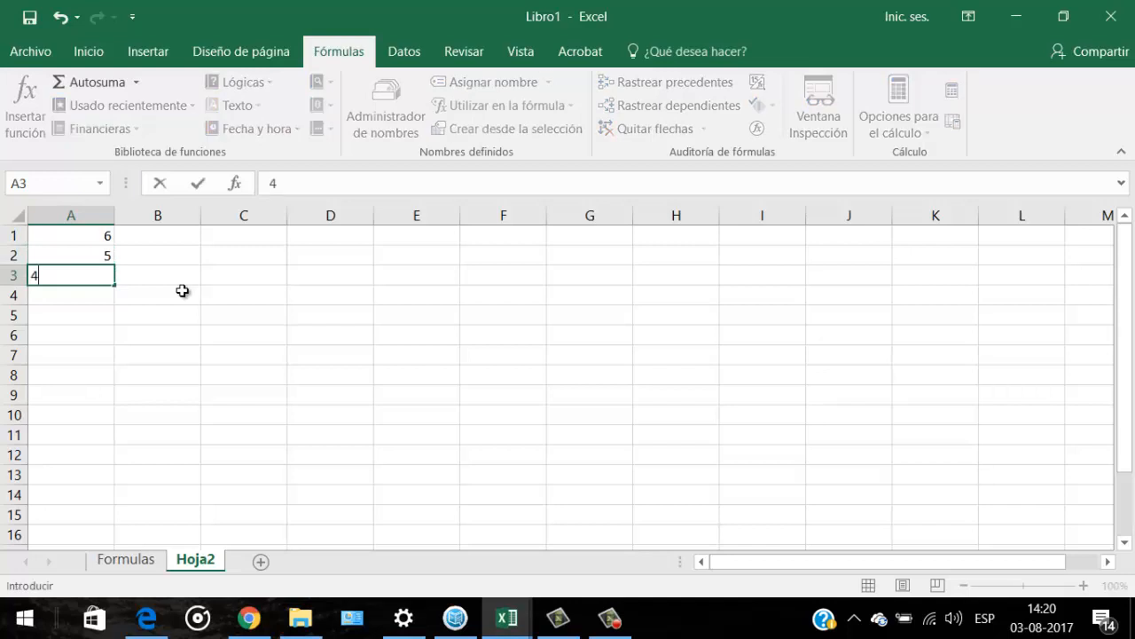
key(Return)
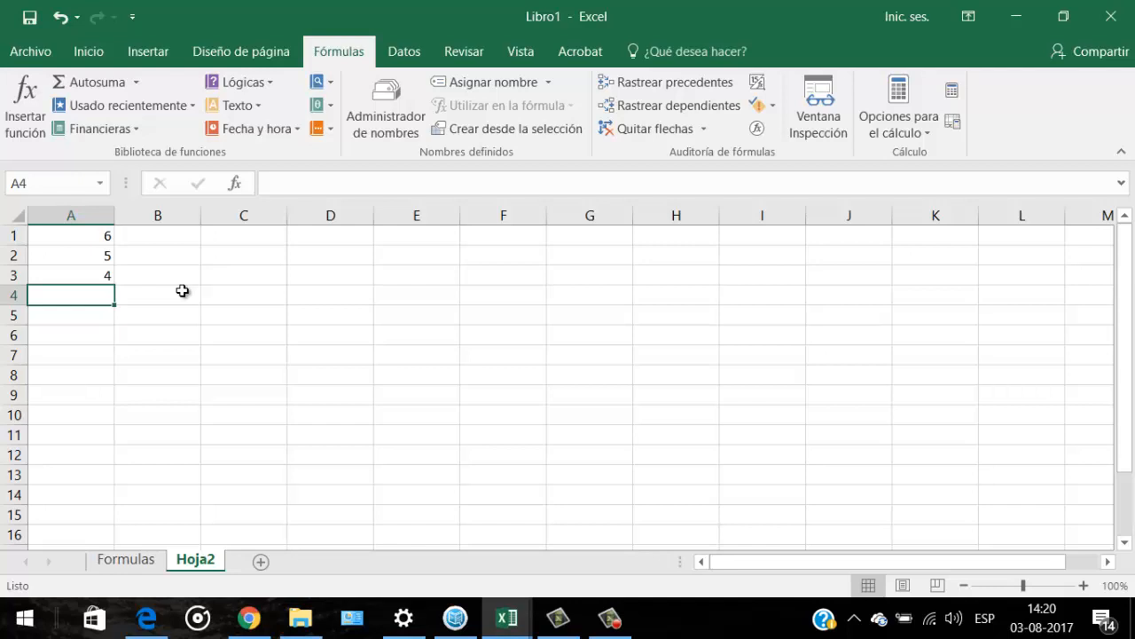
Sum the range A1:A3 into cell A4 with AutoSum, and select the cell holding the sum.
drag(101, 238, 101, 274)
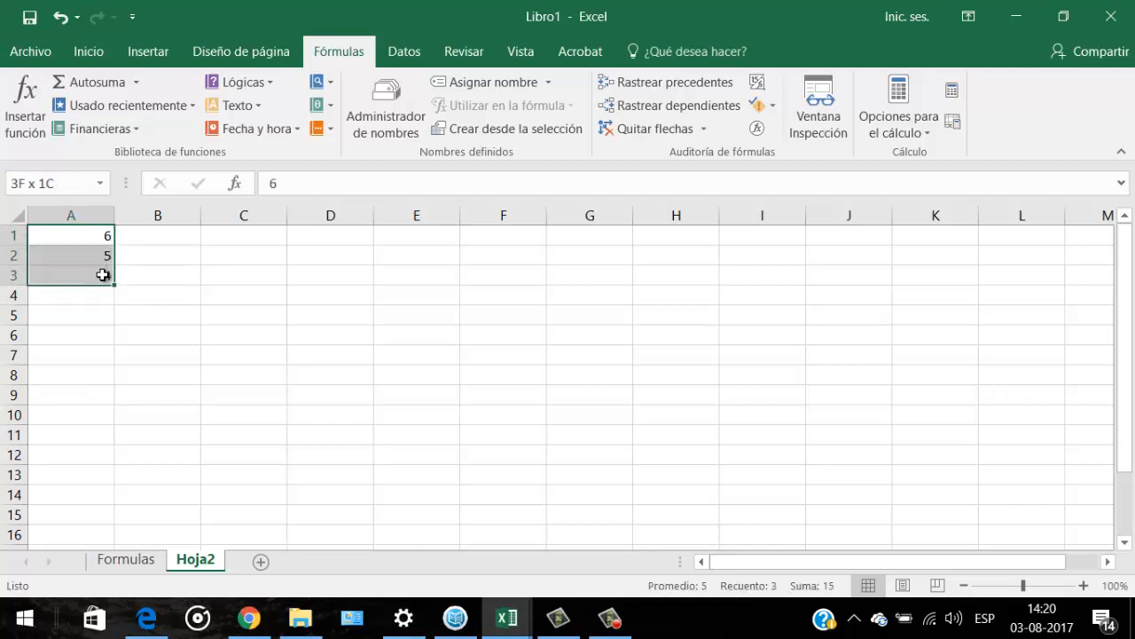
click(96, 82)
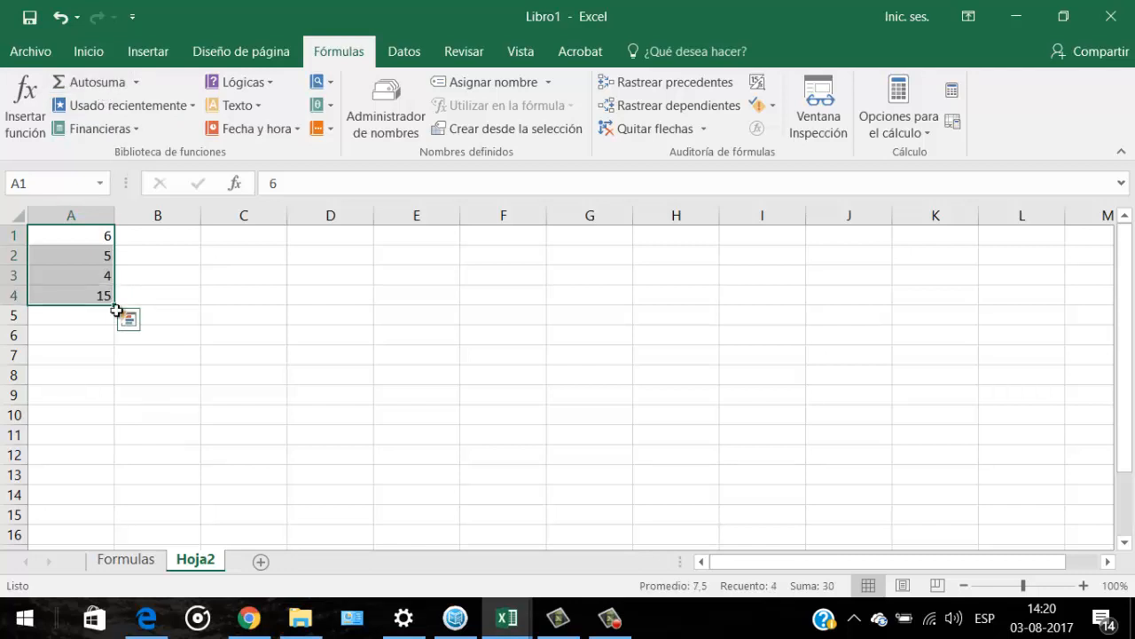
key(Down)
key(Down)
key(Down)
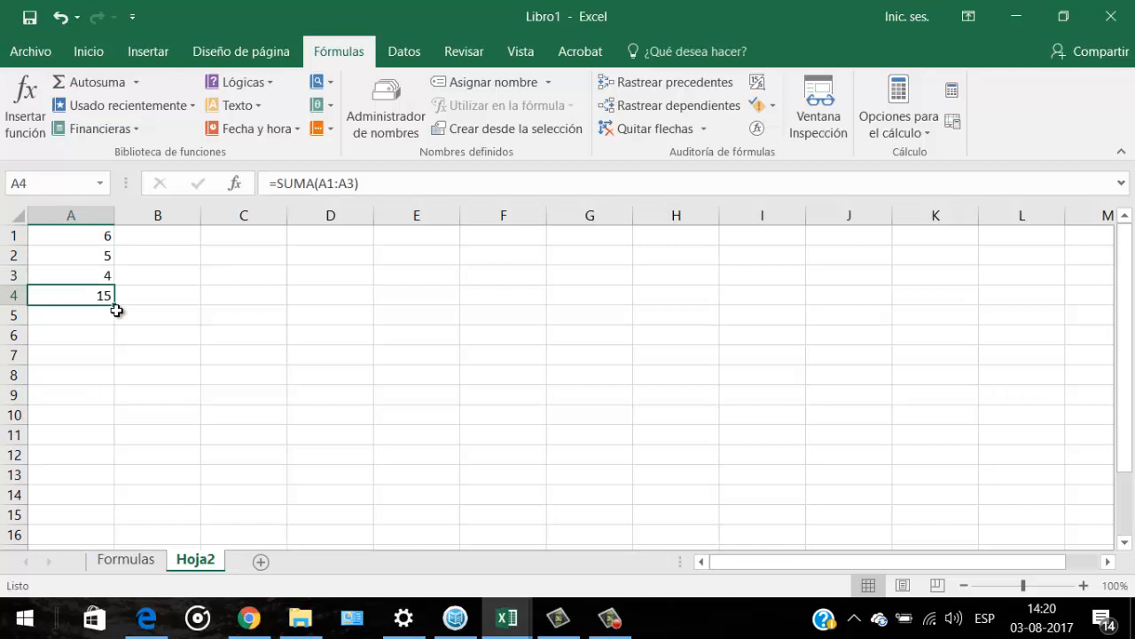
Open the SUMA formula in A4 to examine its syntax and referenced range, and close it without changes.
double_click(102, 296)
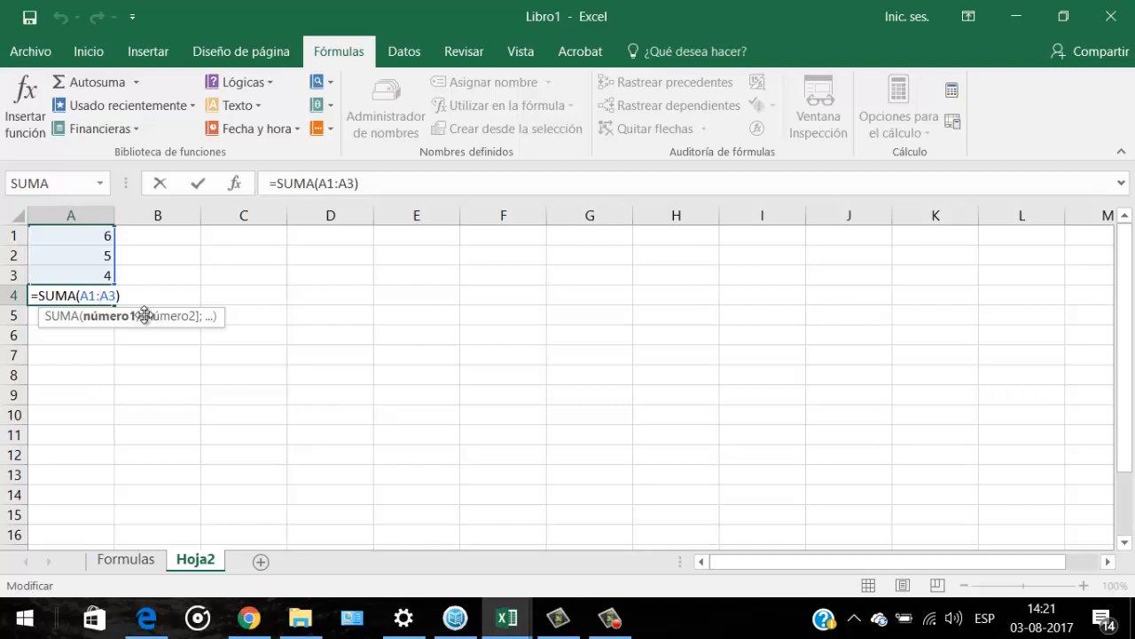
key(Return)
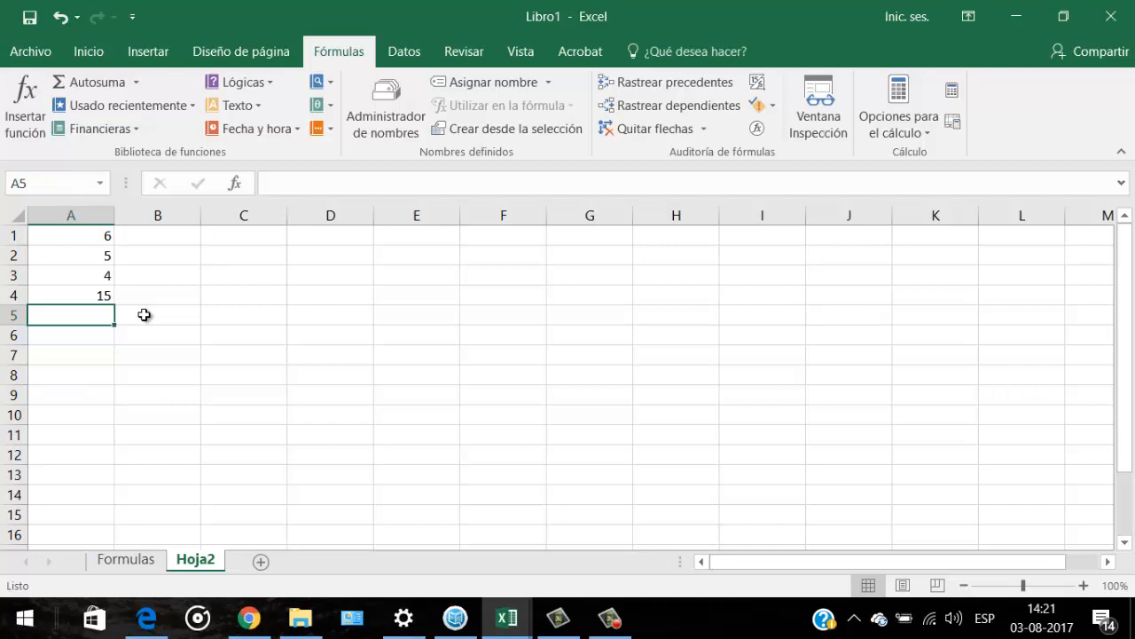
key(Up)
key(Up)
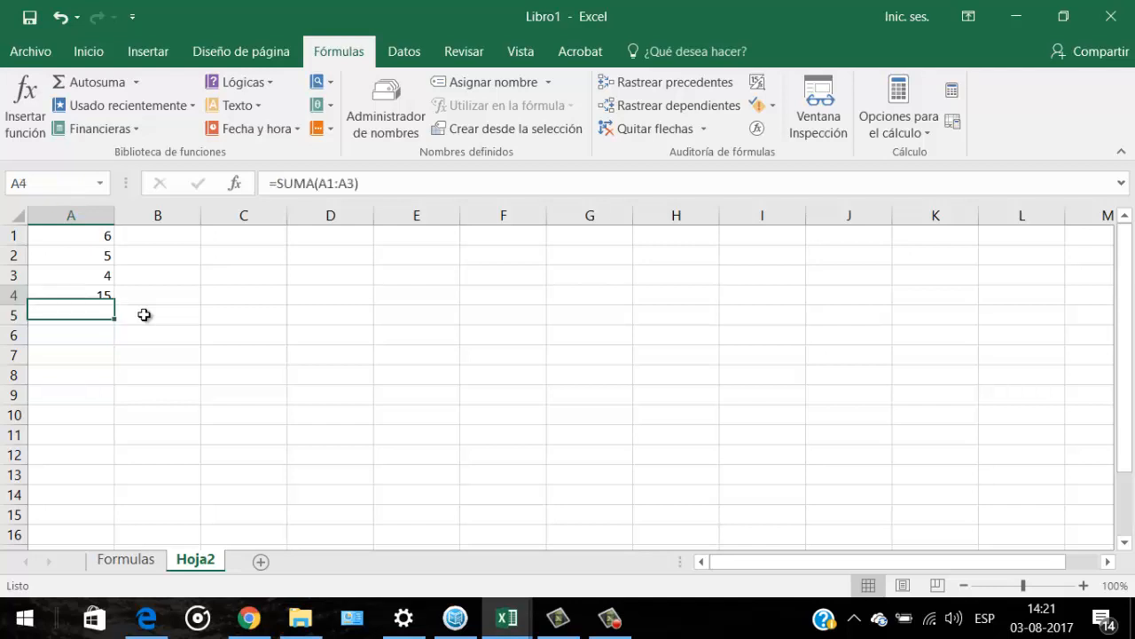
Browse the function library under the category Todo and the financial functions list, without inserting any function.
key(Right)
key(Right)
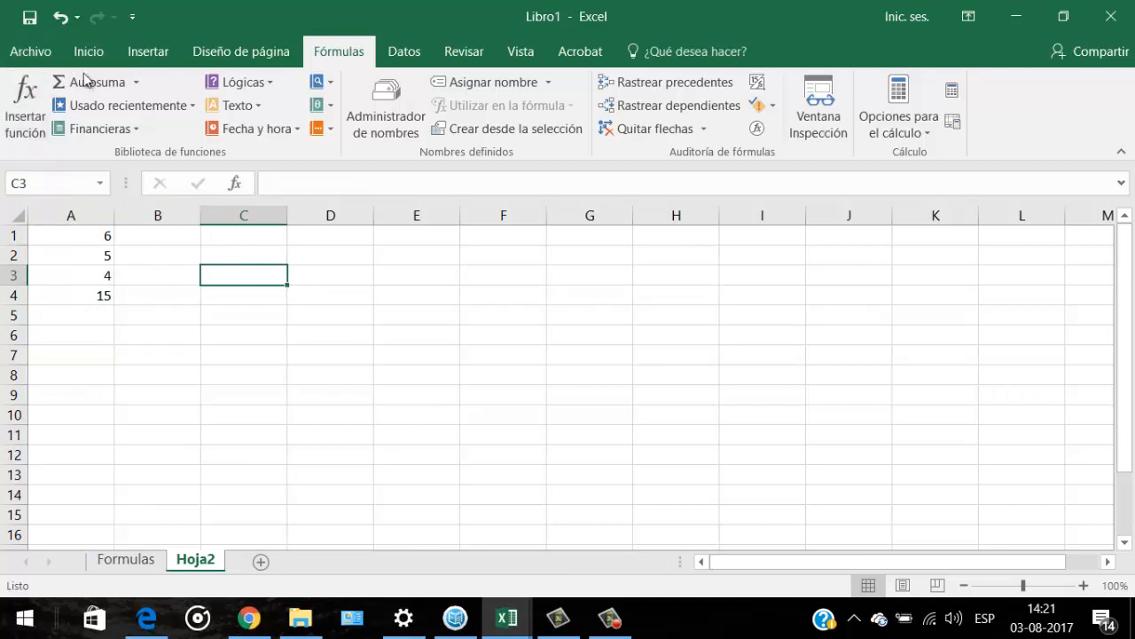
click(30, 123)
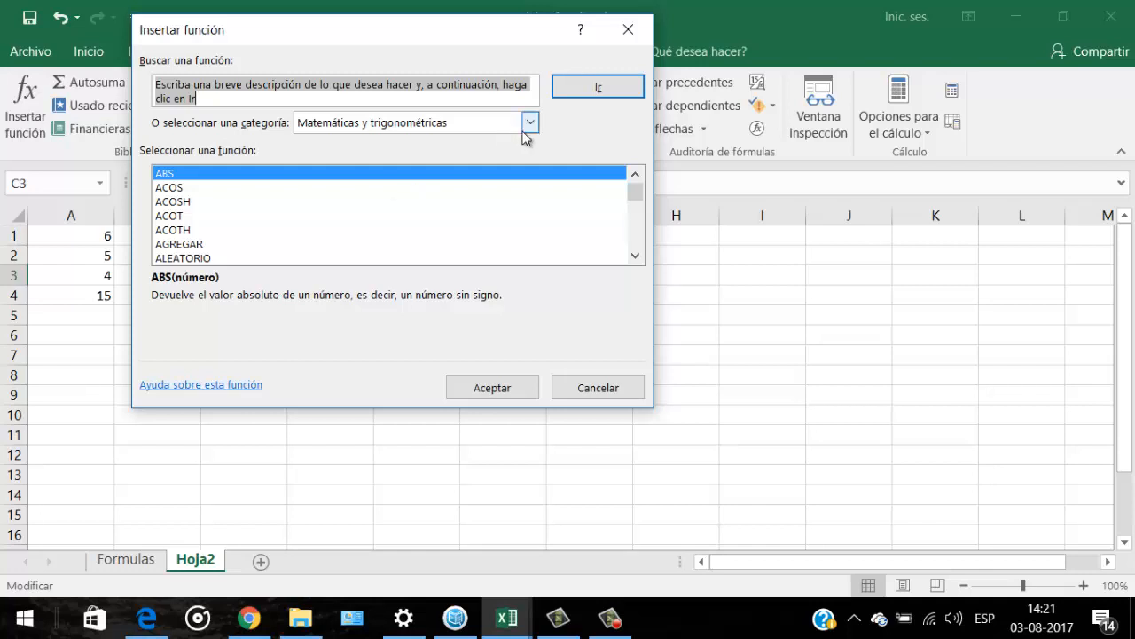
click(532, 125)
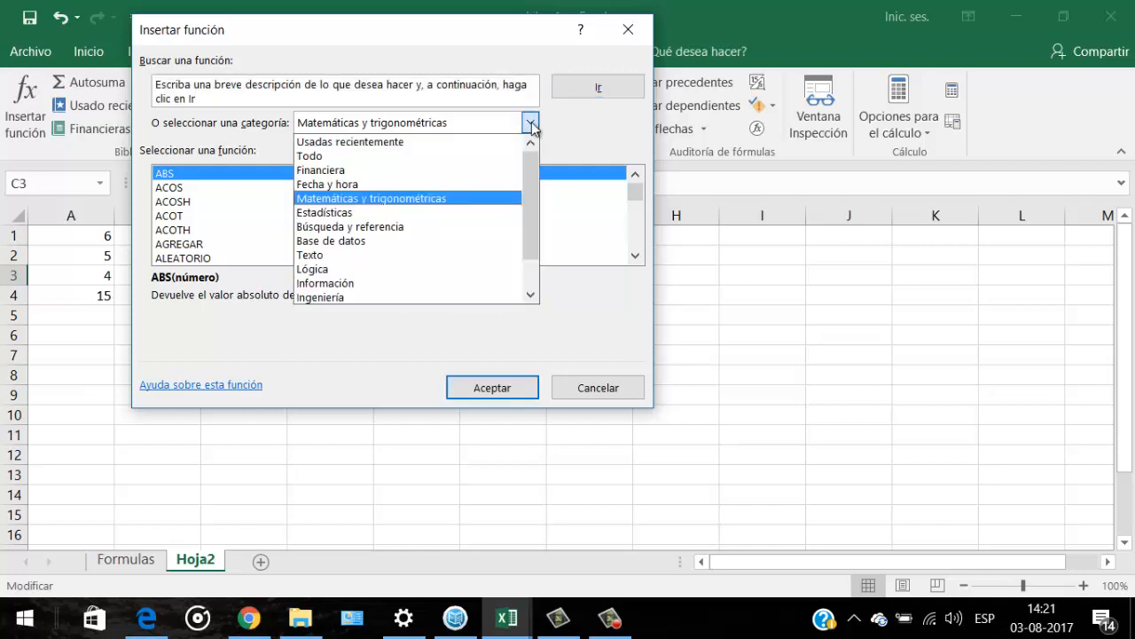
click(451, 156)
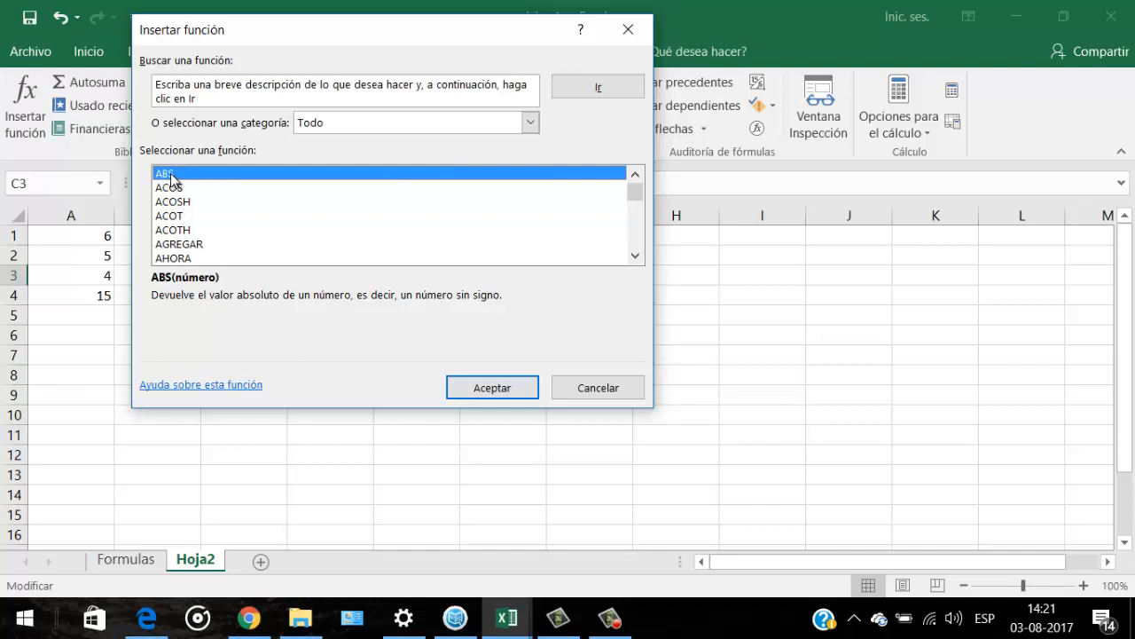
key(Down)
key(Down)
key(Down)
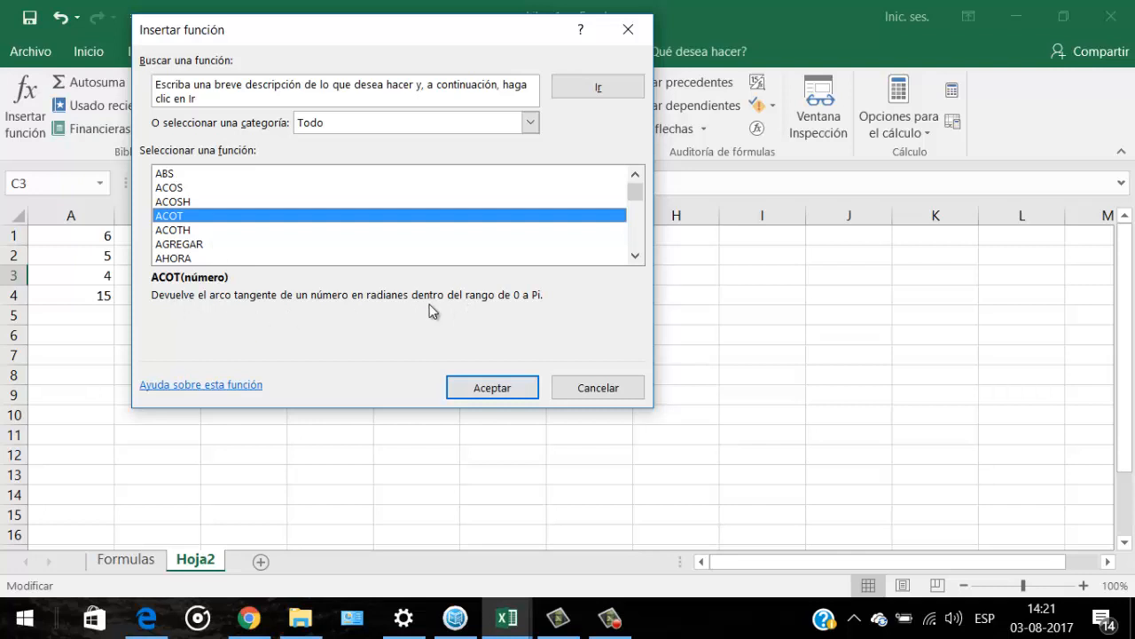
click(586, 387)
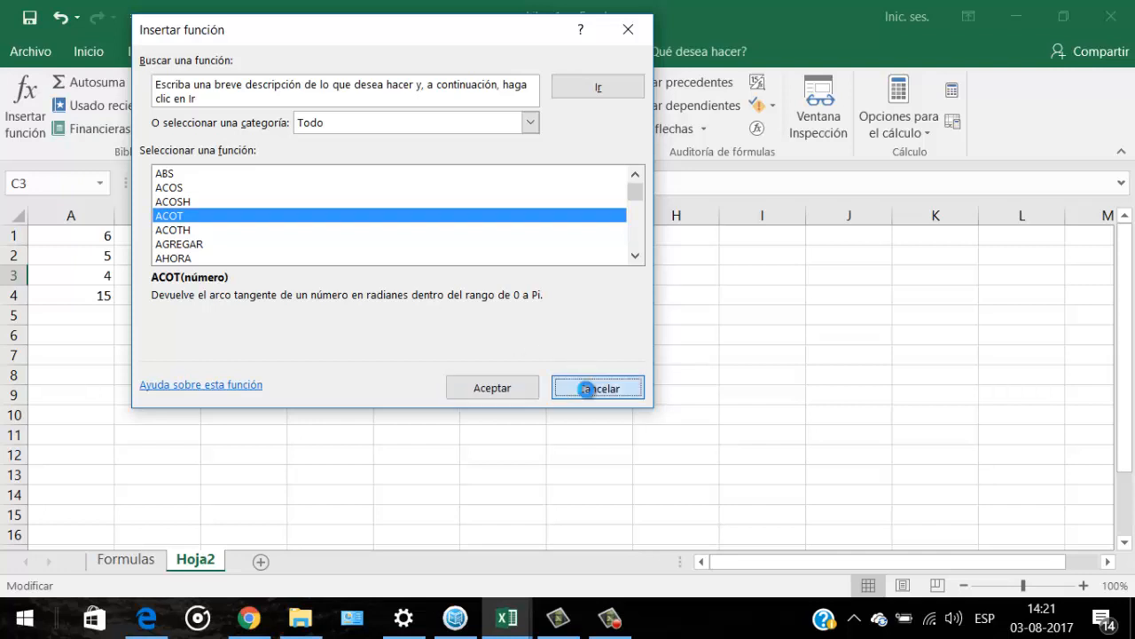
click(135, 131)
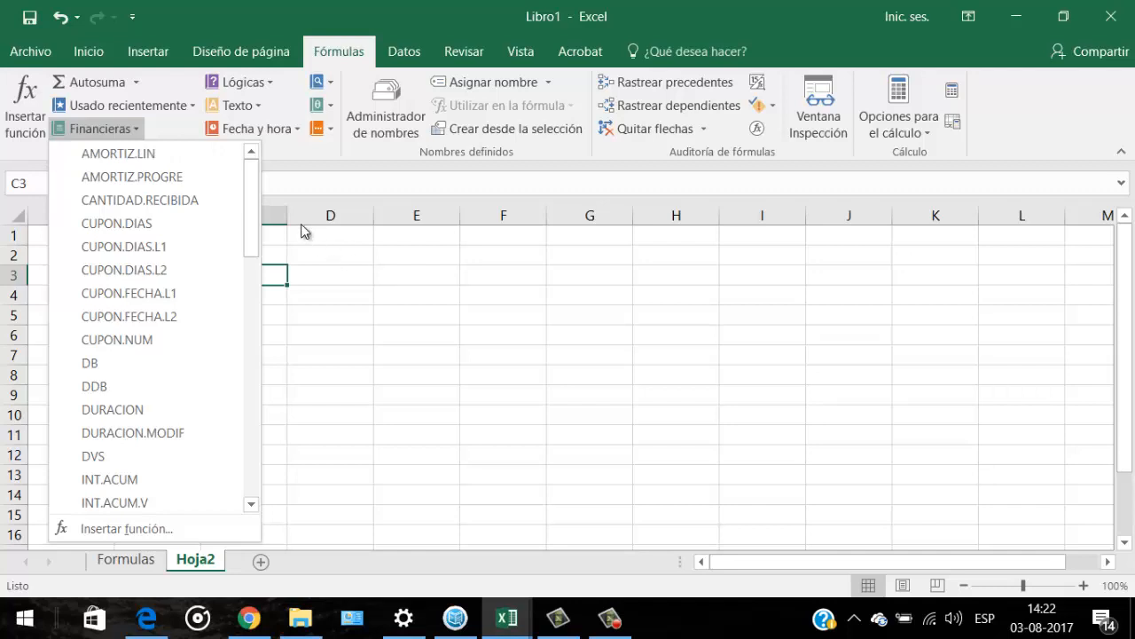
click(341, 283)
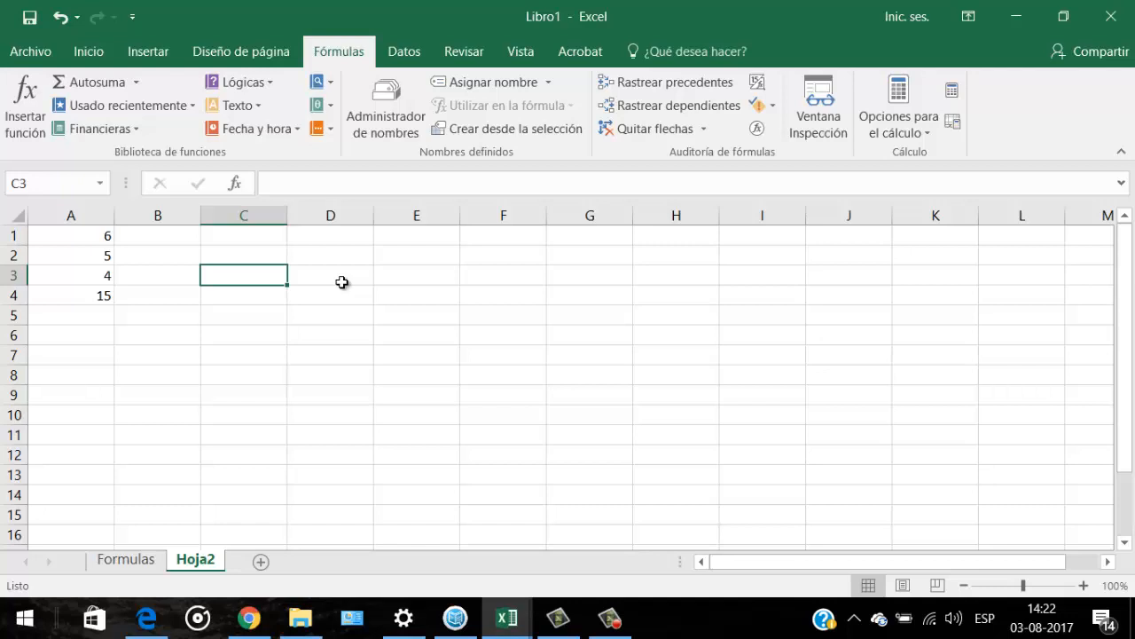
Start a formula in cell C1 and insert the SUMA function from the autocomplete suggestions.
key(Up)
key(Up)
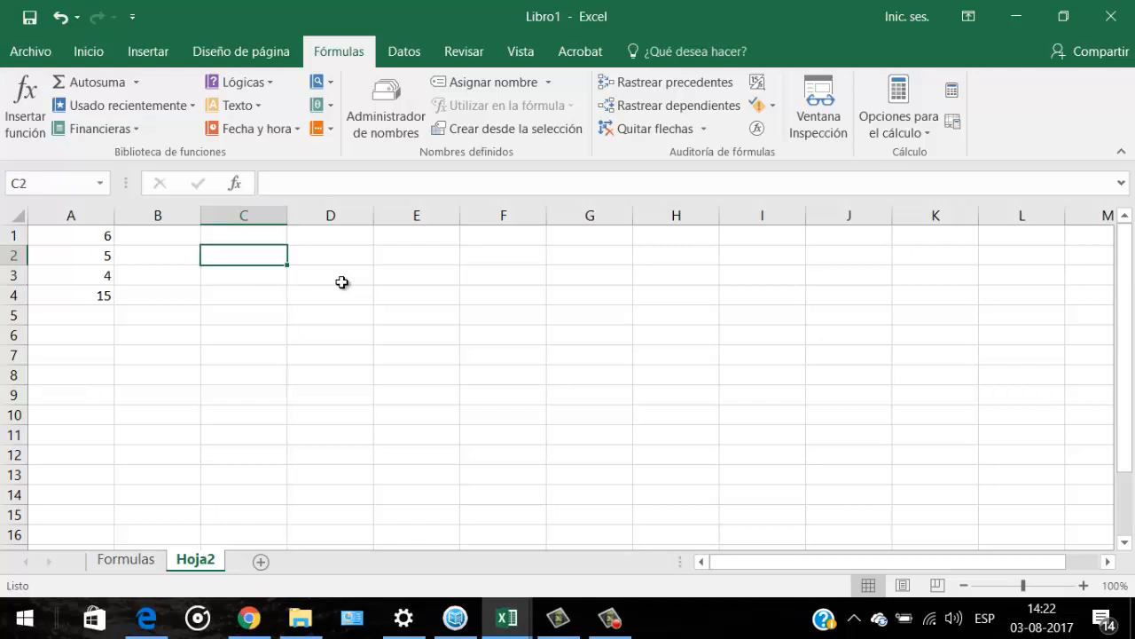
text(=sum)
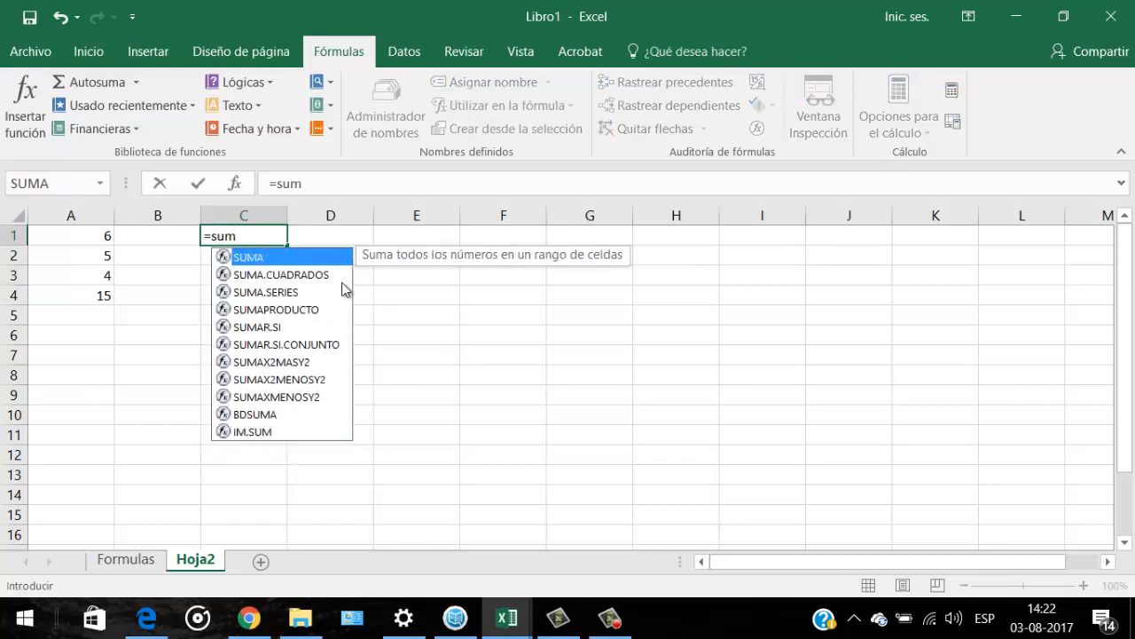
key(BackSpace)
key(BackSpace)
key(BackSpace)
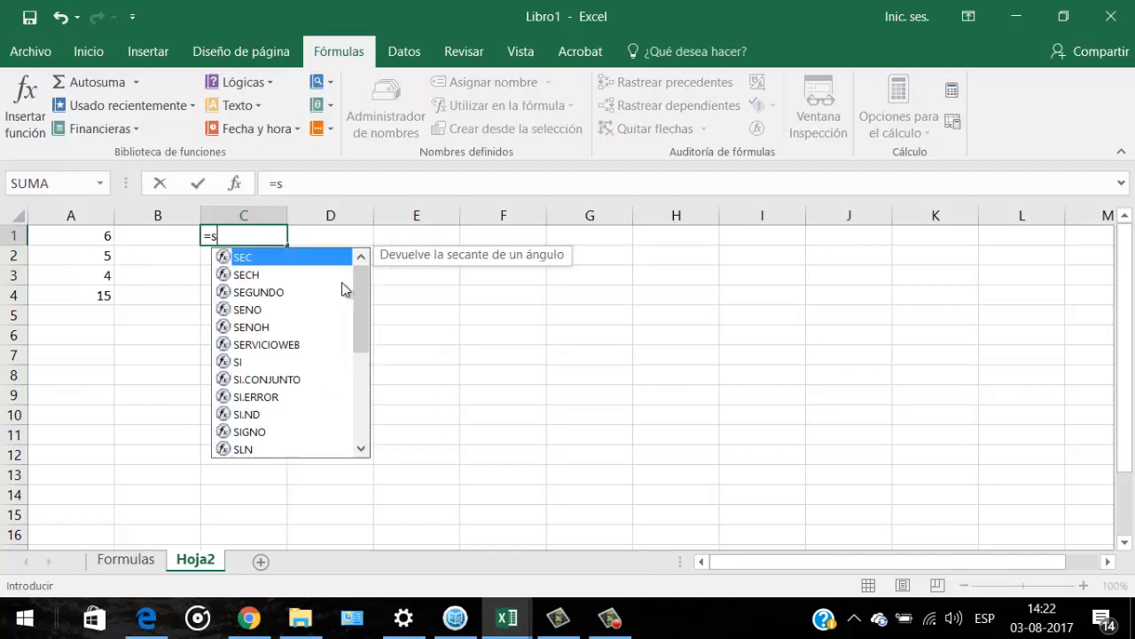
text(SU)
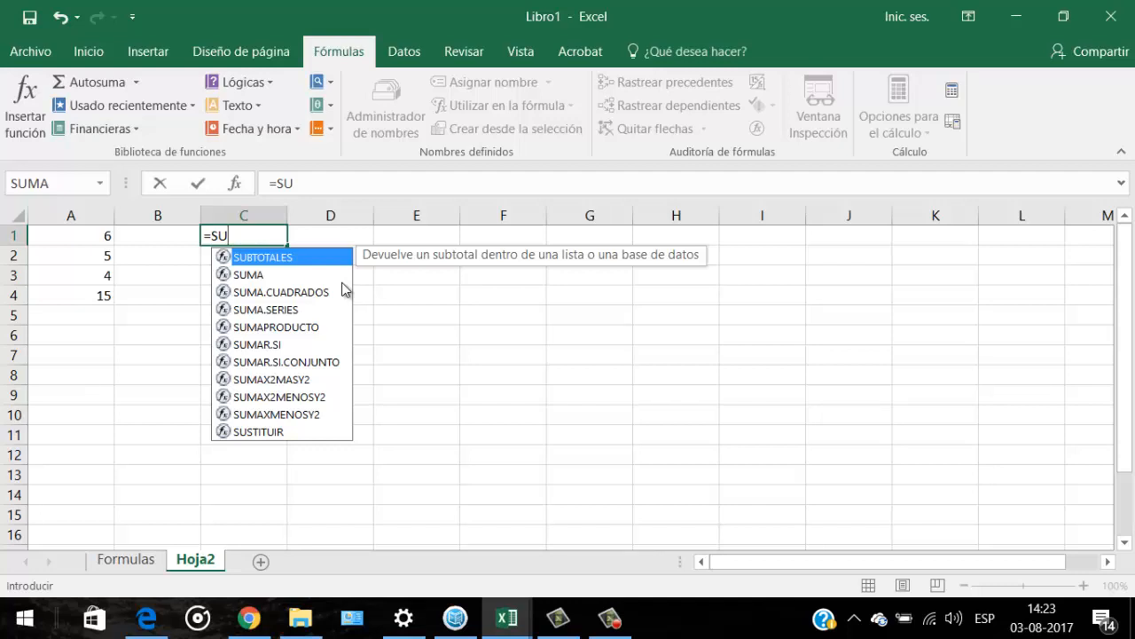
double_click(271, 276)
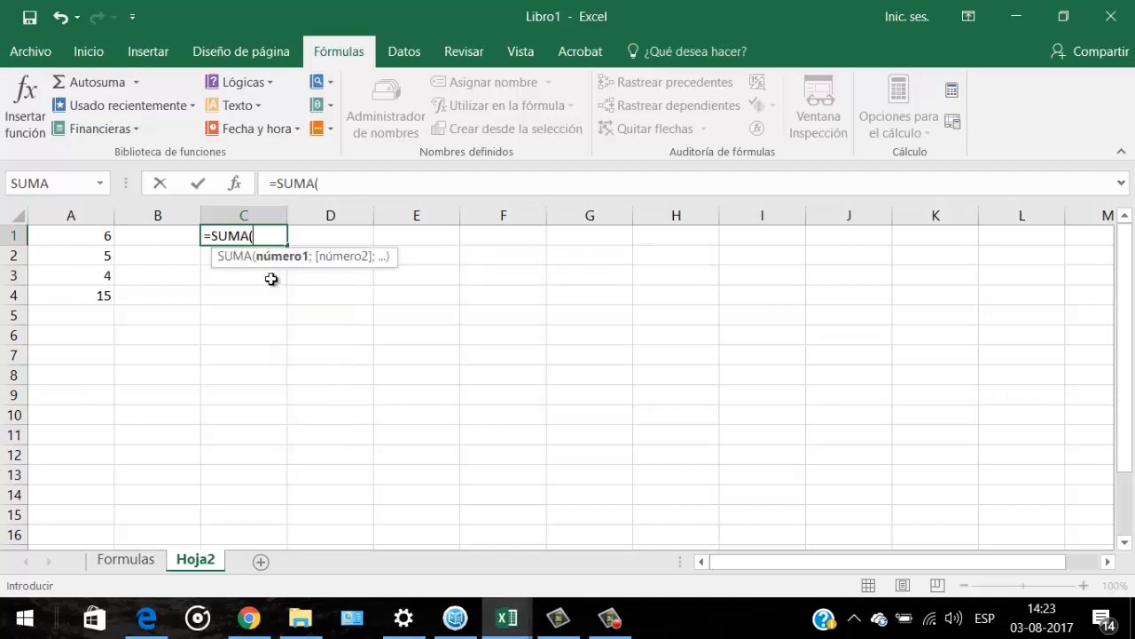
Erase the function name in C1 and insert SUMA again from the suggestions for SUM.
key(BackSpace)
key(BackSpace)
key(BackSpace)
key(BackSpace)
key(BackSpace)
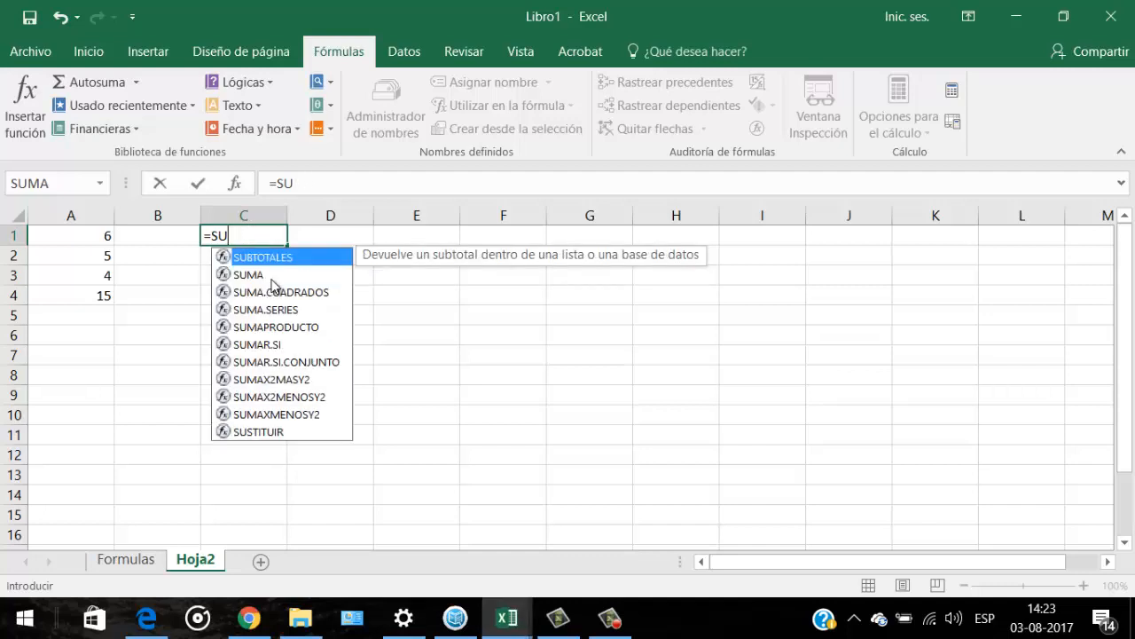
text(SUM)
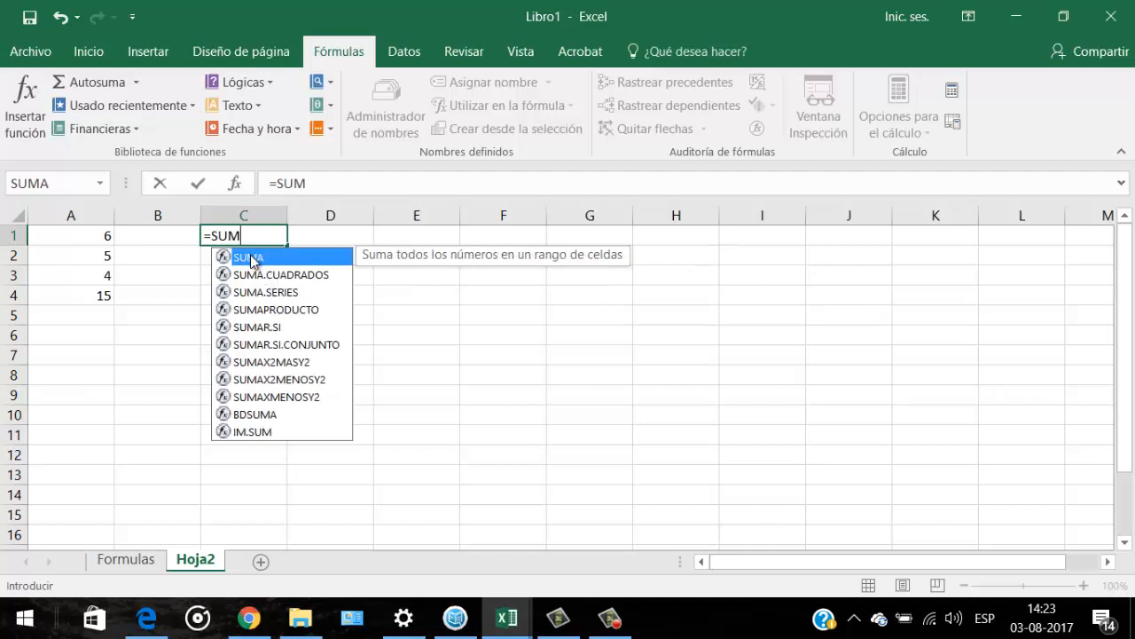
double_click(251, 259)
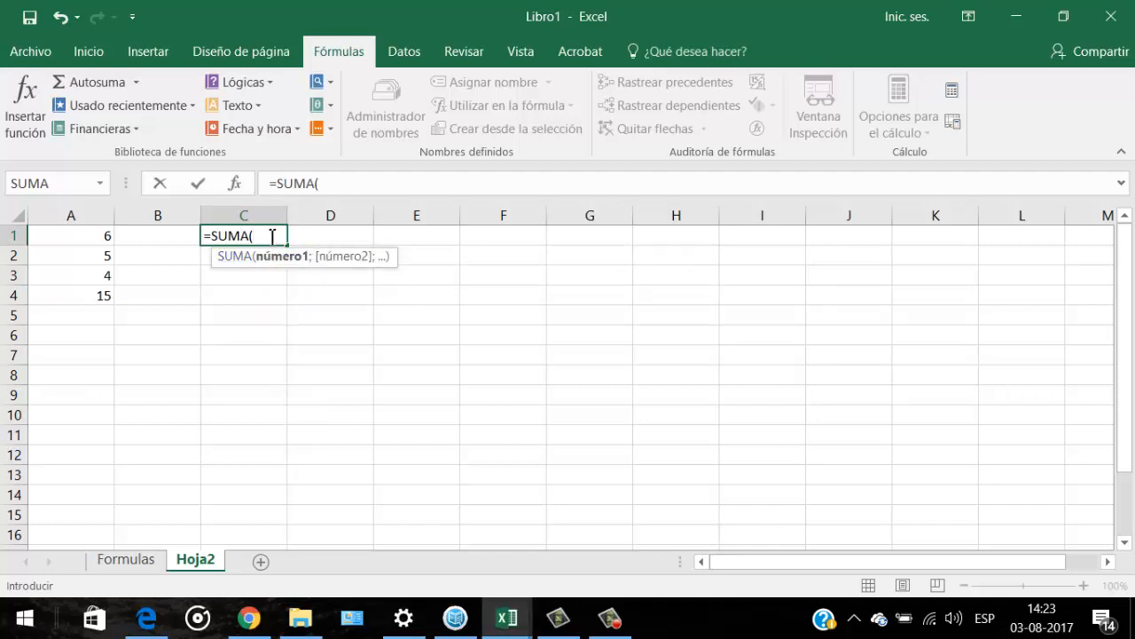
Clear the function after the equals sign in C1, browse the suggestions for SU, and accept SUMA.
key(BackSpace)
key(BackSpace)
key(BackSpace)
key(BackSpace)
key(BackSpace)
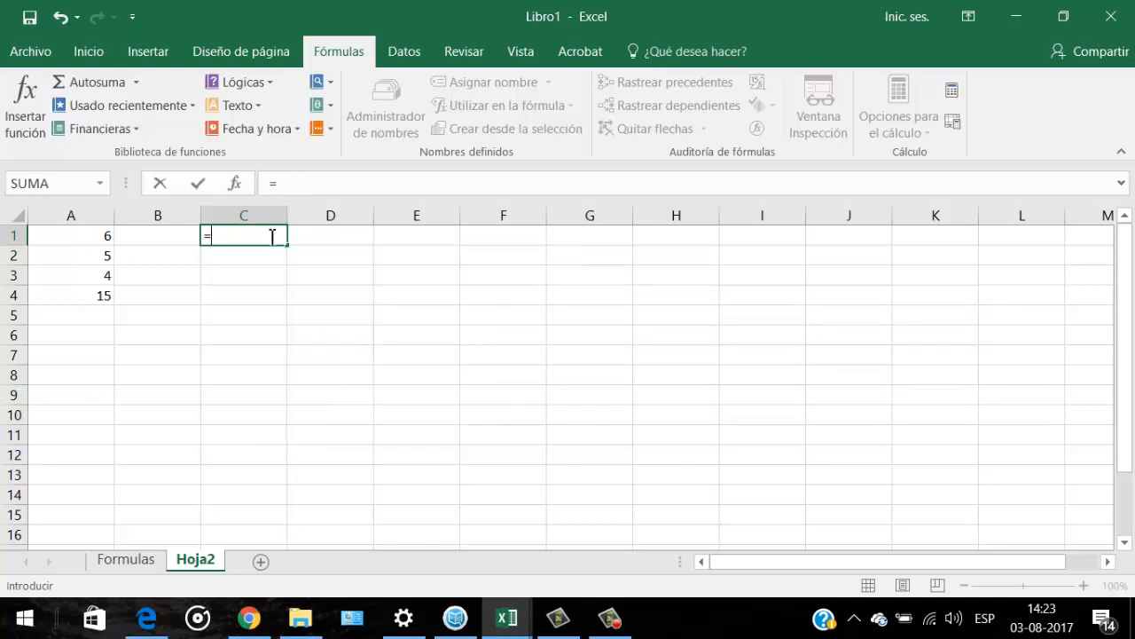
text(SU)
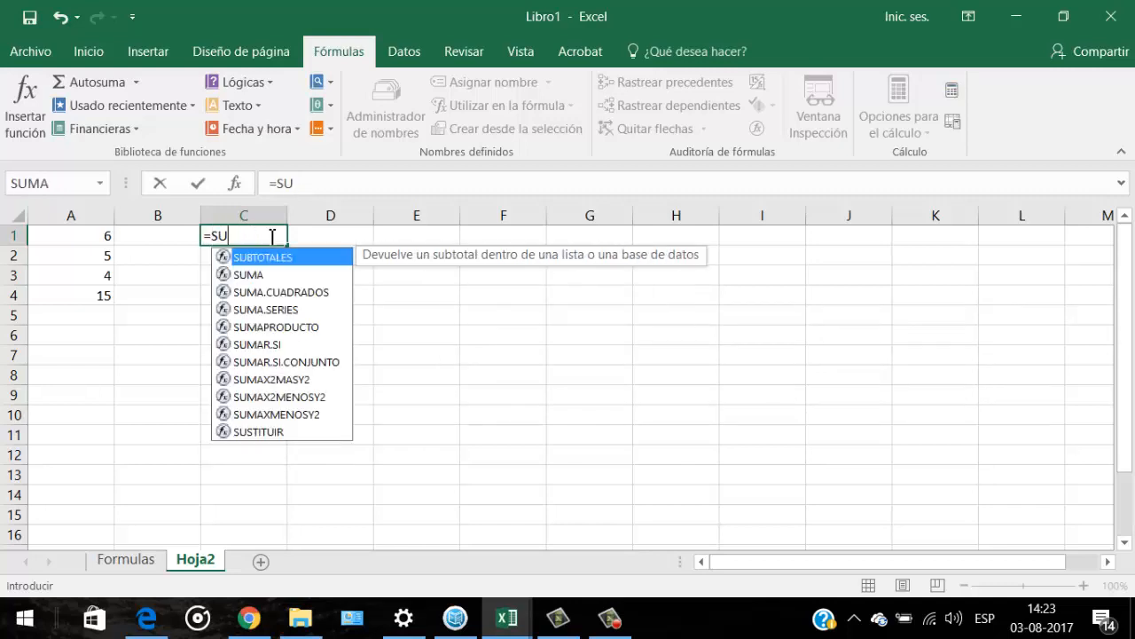
key(Down)
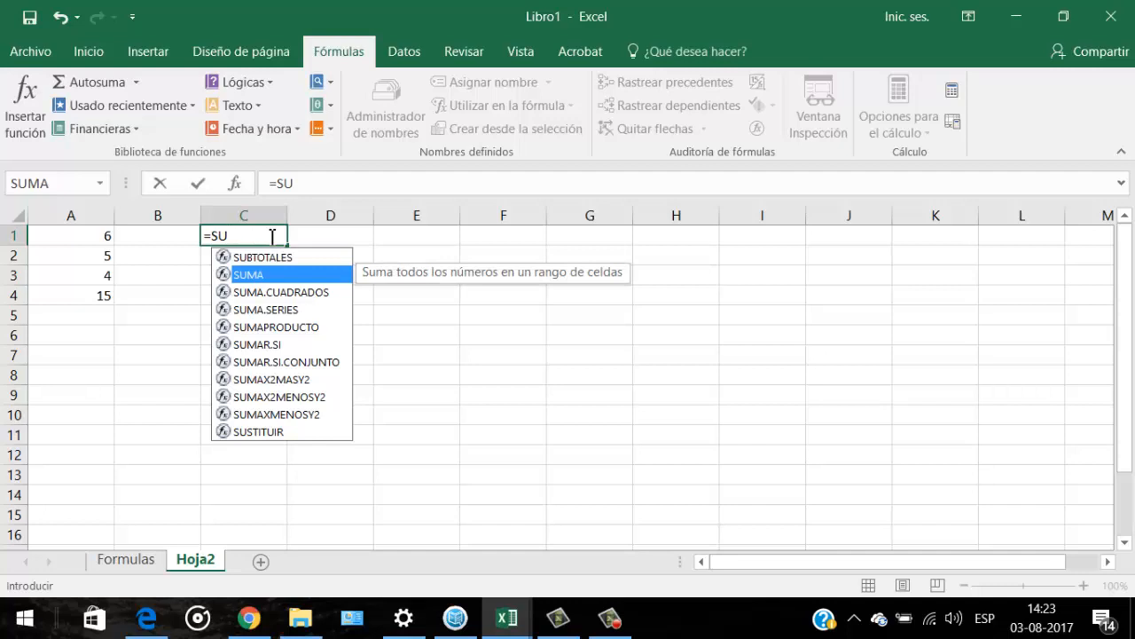
key(Up)
key(Down)
key(Up)
key(Down)
key(Down)
key(Down)
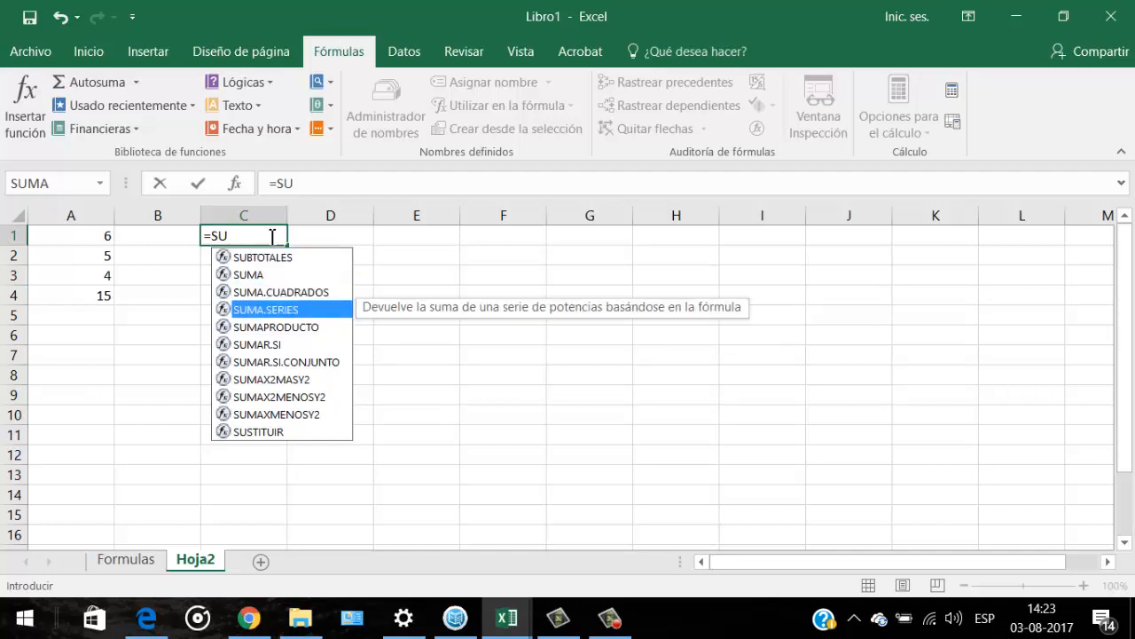
key(Up)
key(Up)
key(Up)
key(Down)
key(Up)
key(Down)
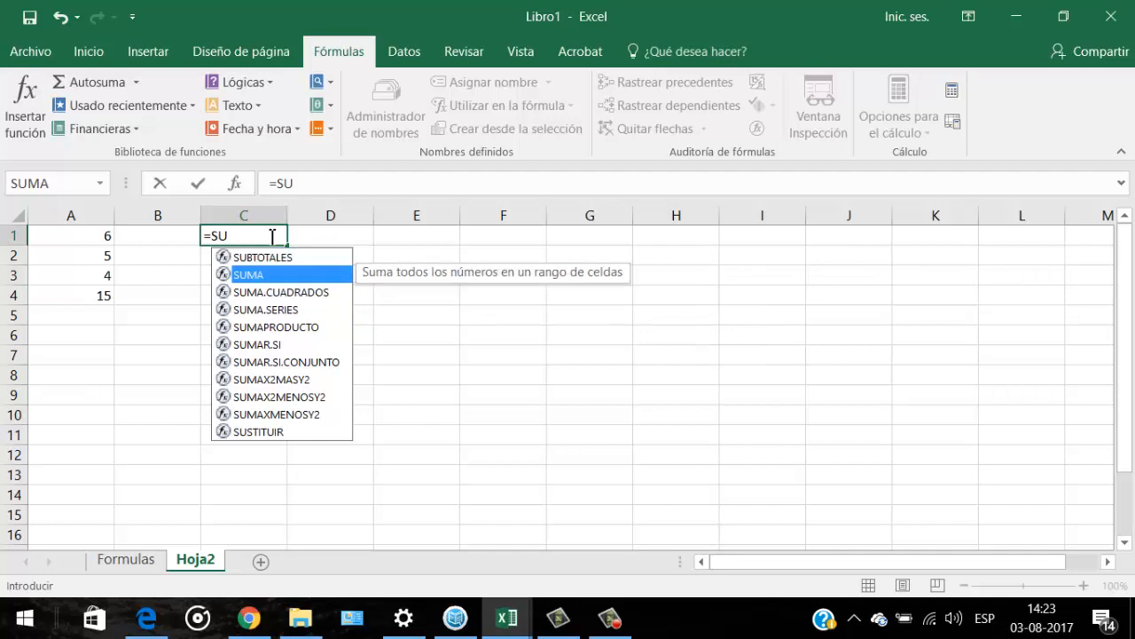
key(Tab)
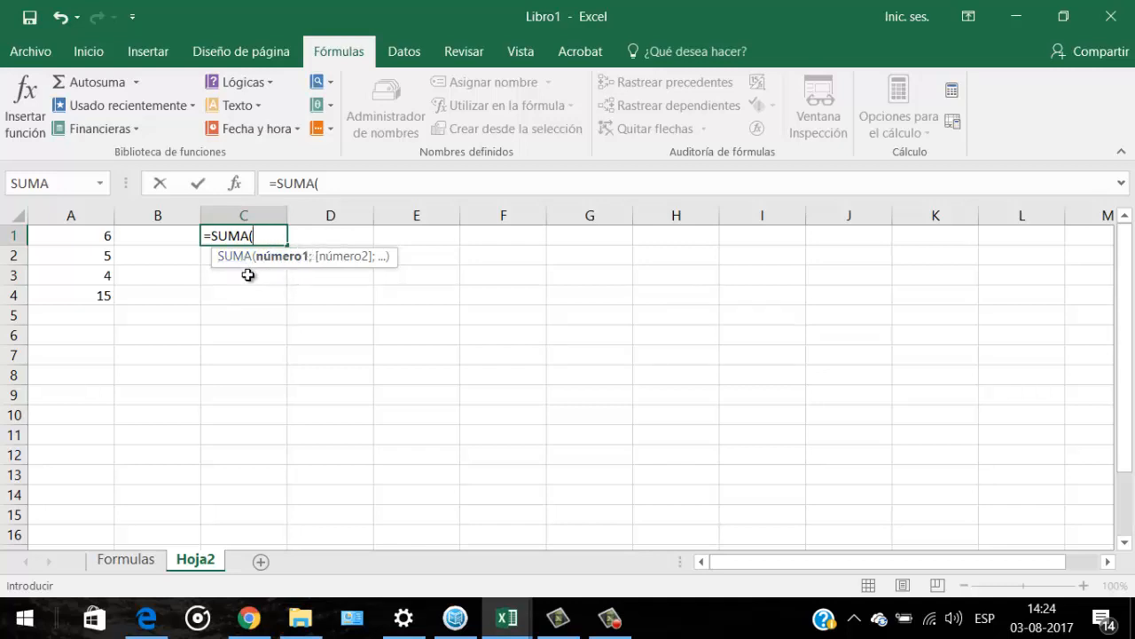
Give SUMA the cells A1, A2 and A3 as separate arguments divided by semicolons, and close the parenthesis.
click(79, 238)
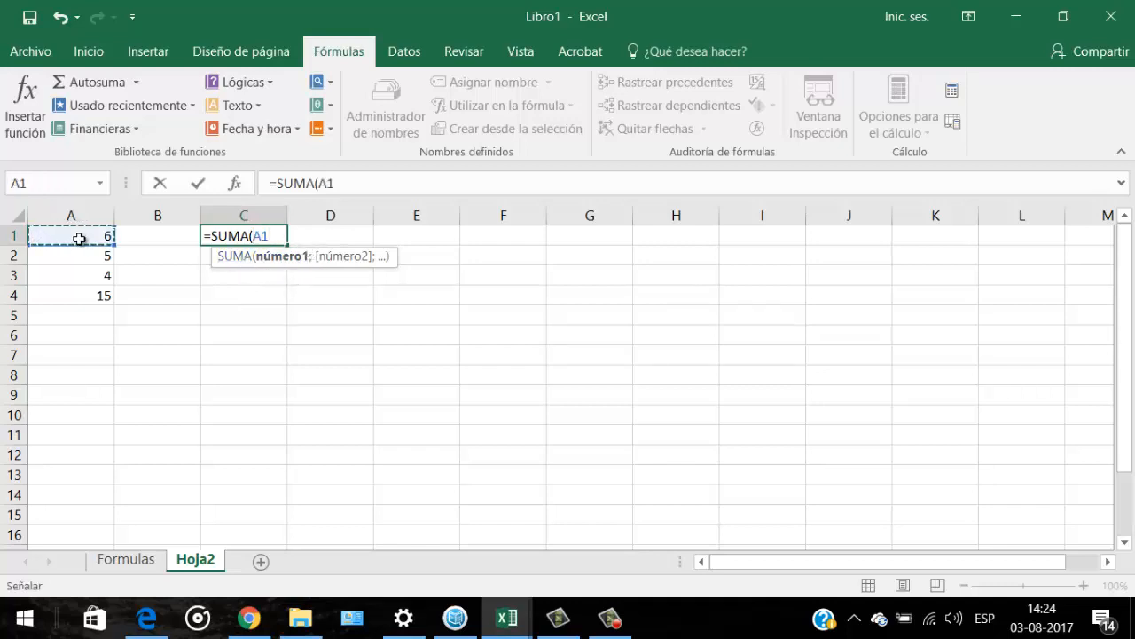
text(;)
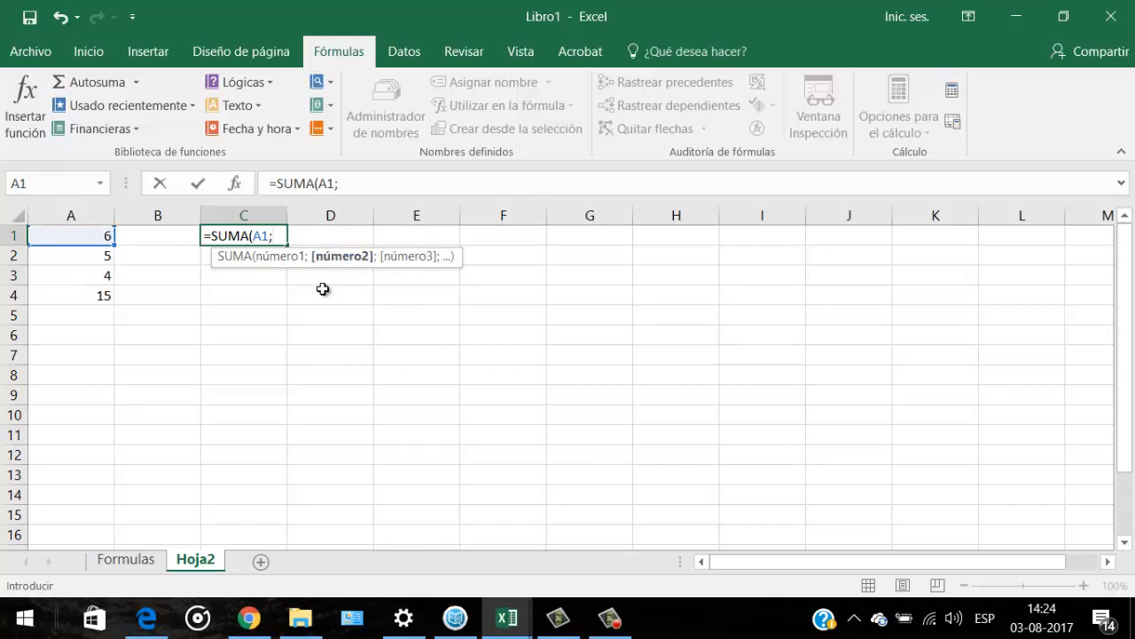
click(86, 259)
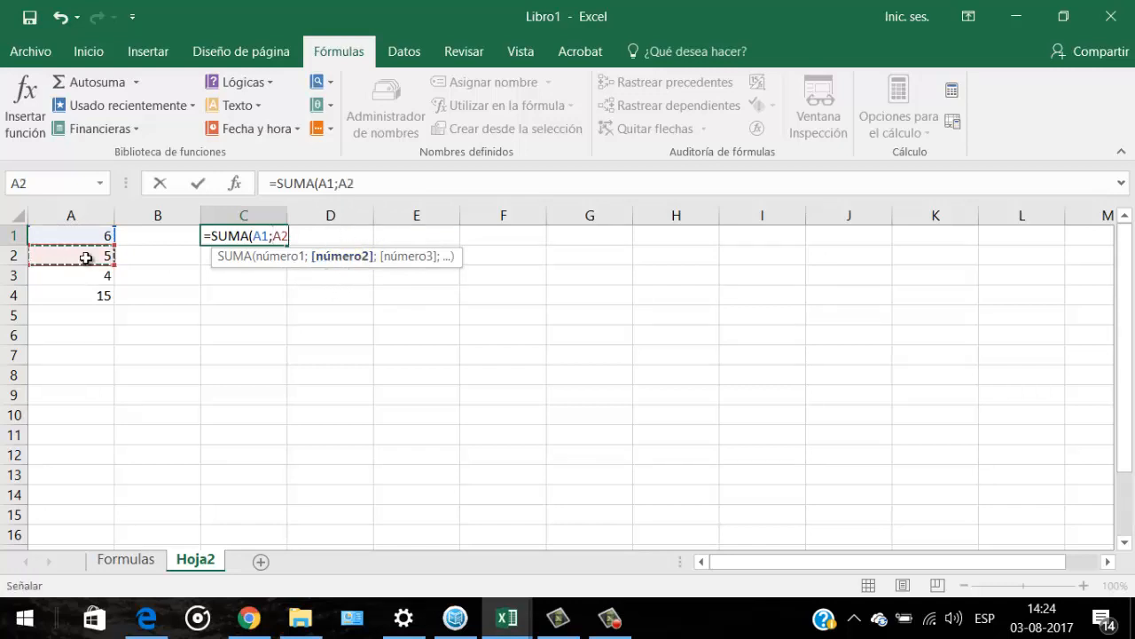
text(;)
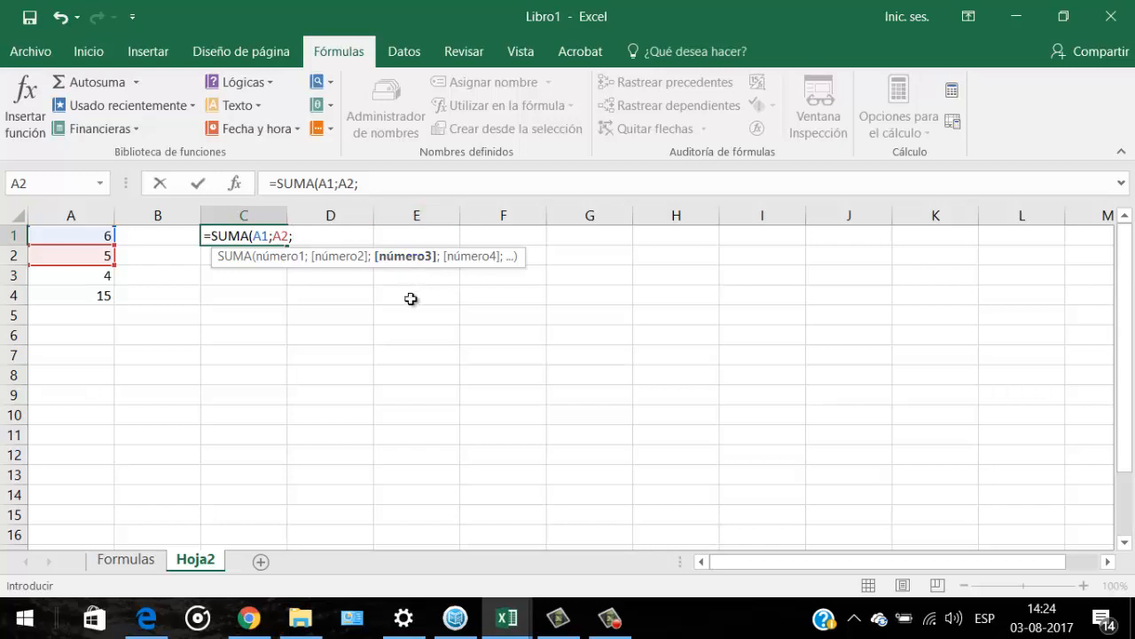
click(106, 275)
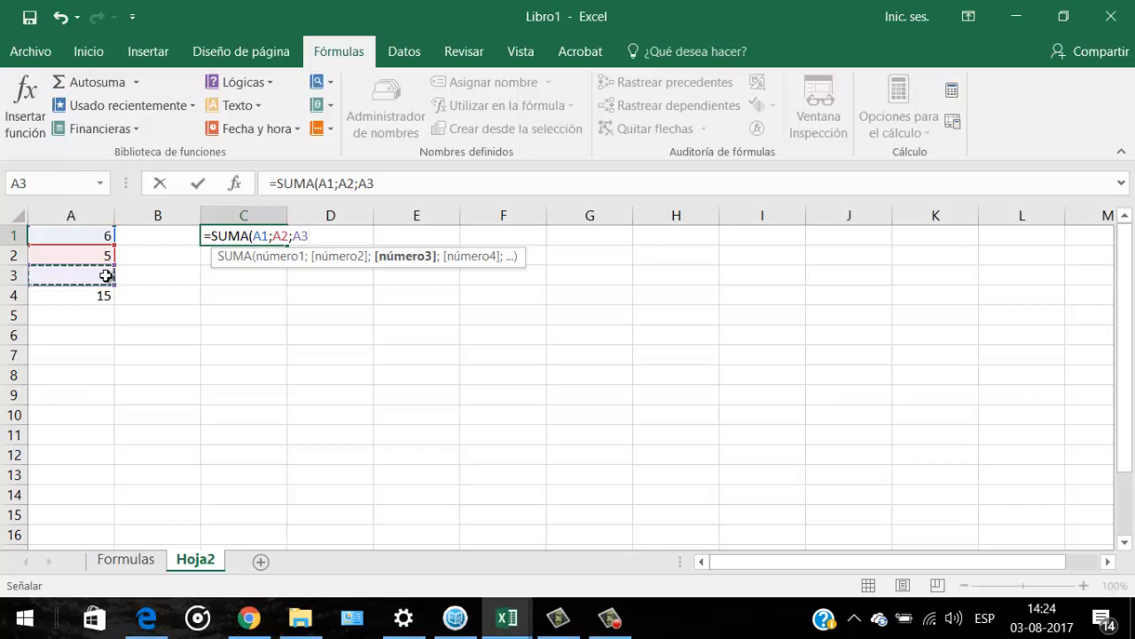
text())
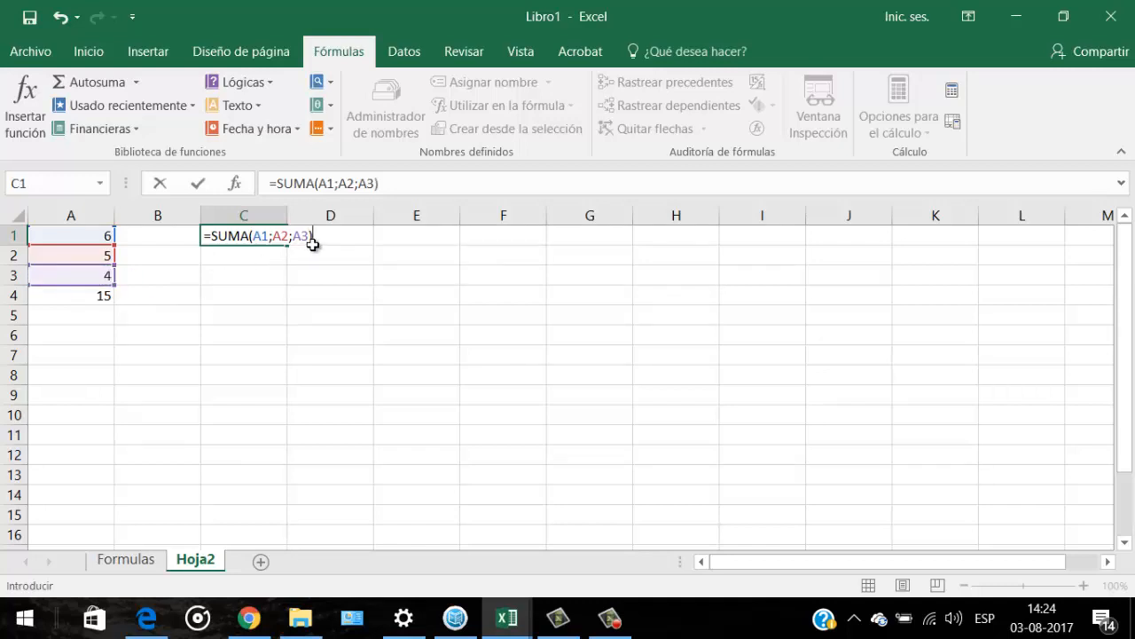
Reopen the SUMA formula in C1 at its closing parenthesis, examine the hint for each argument, and close the parenthesis again.
key(BackSpace)
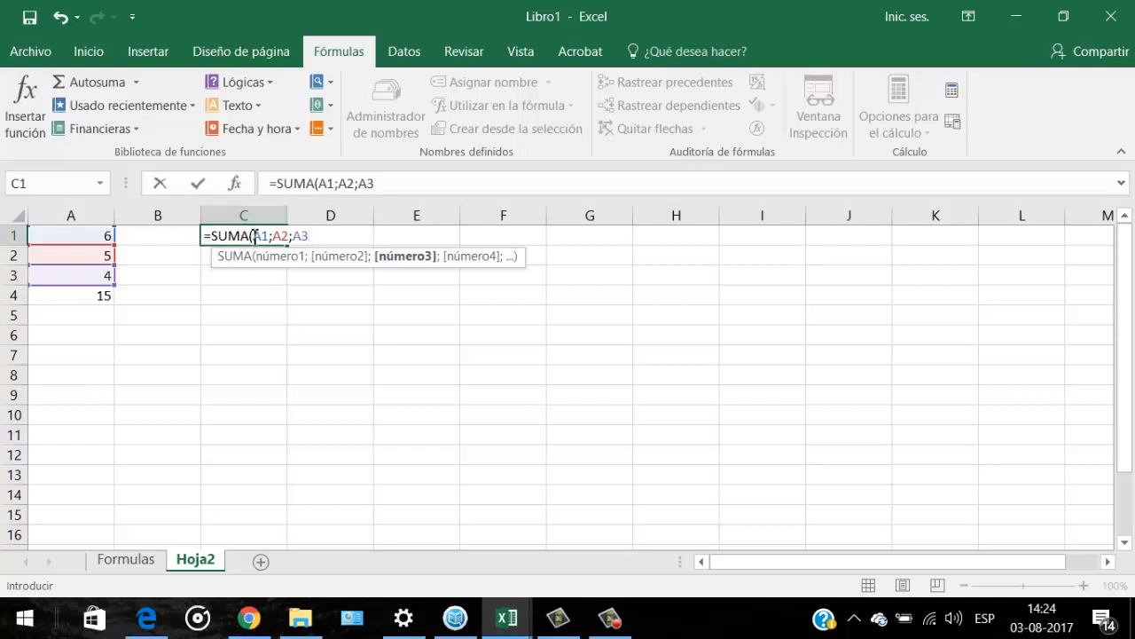
click(257, 235)
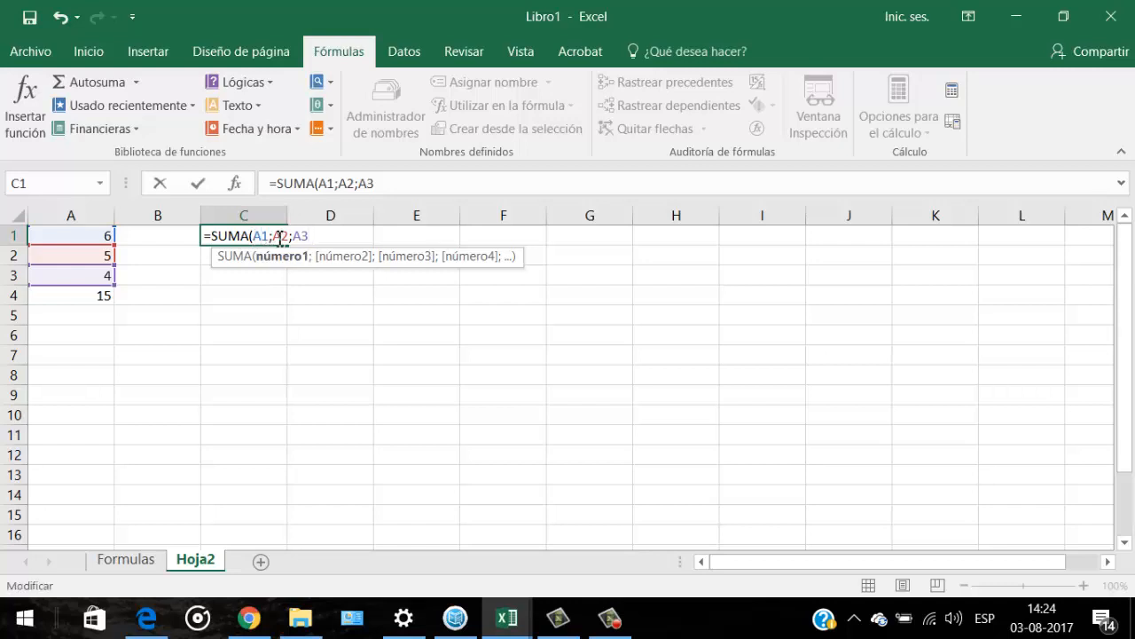
click(281, 235)
click(297, 235)
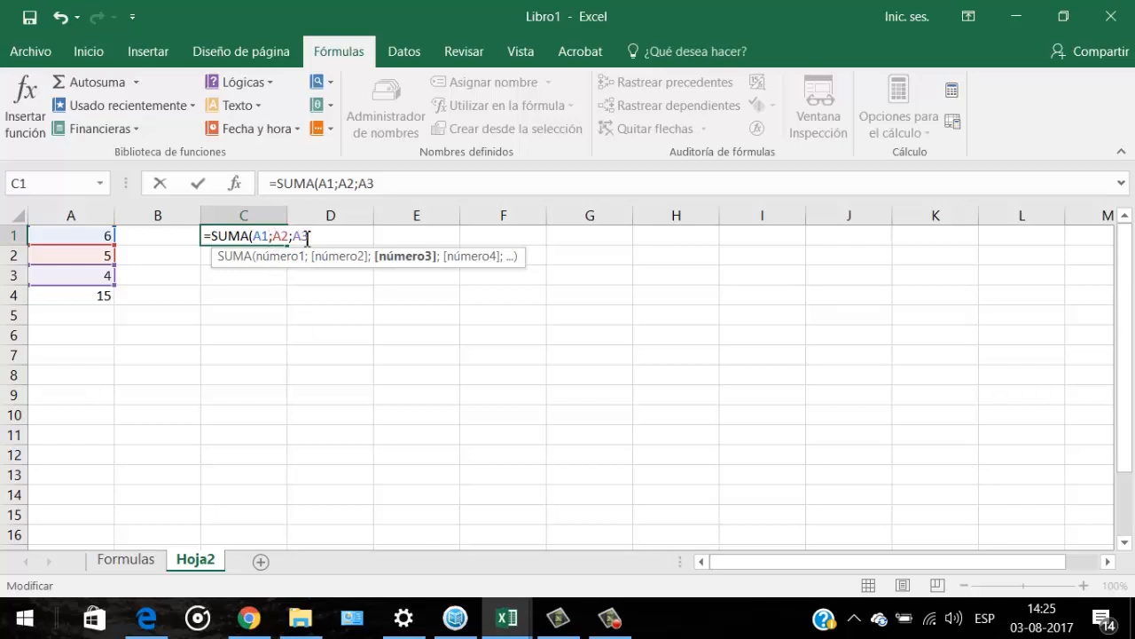
text())
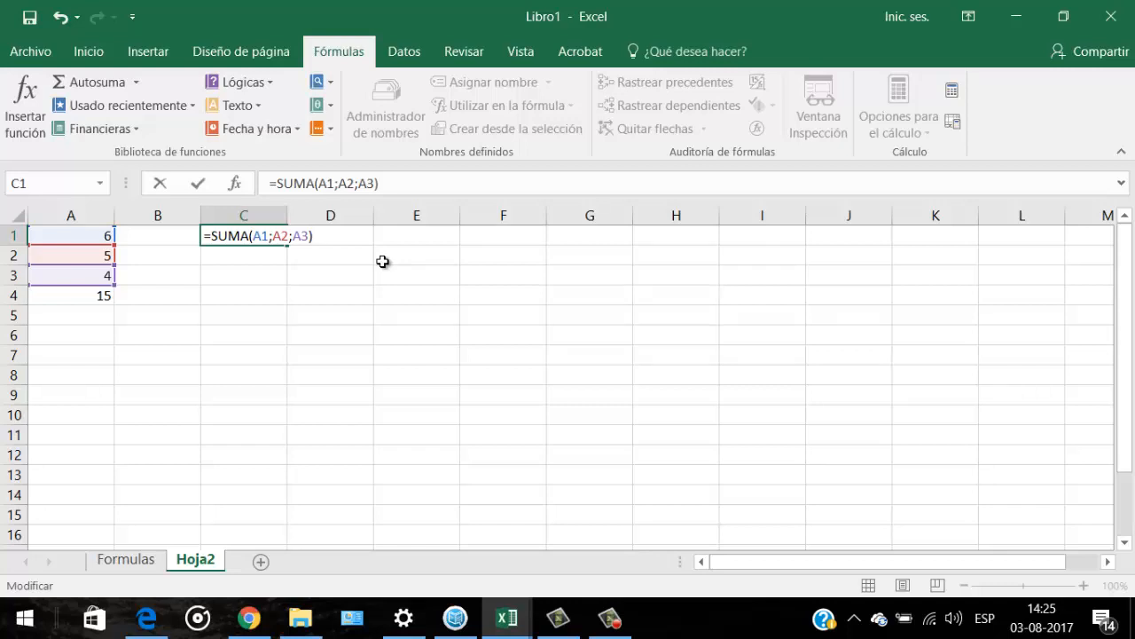
key(BackSpace)
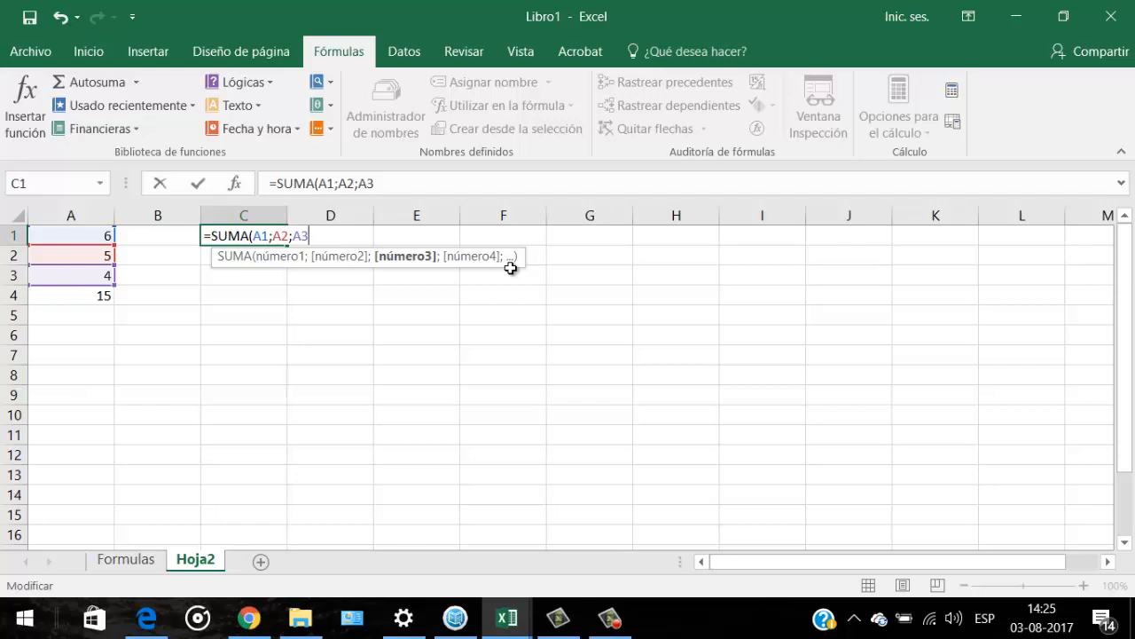
text())
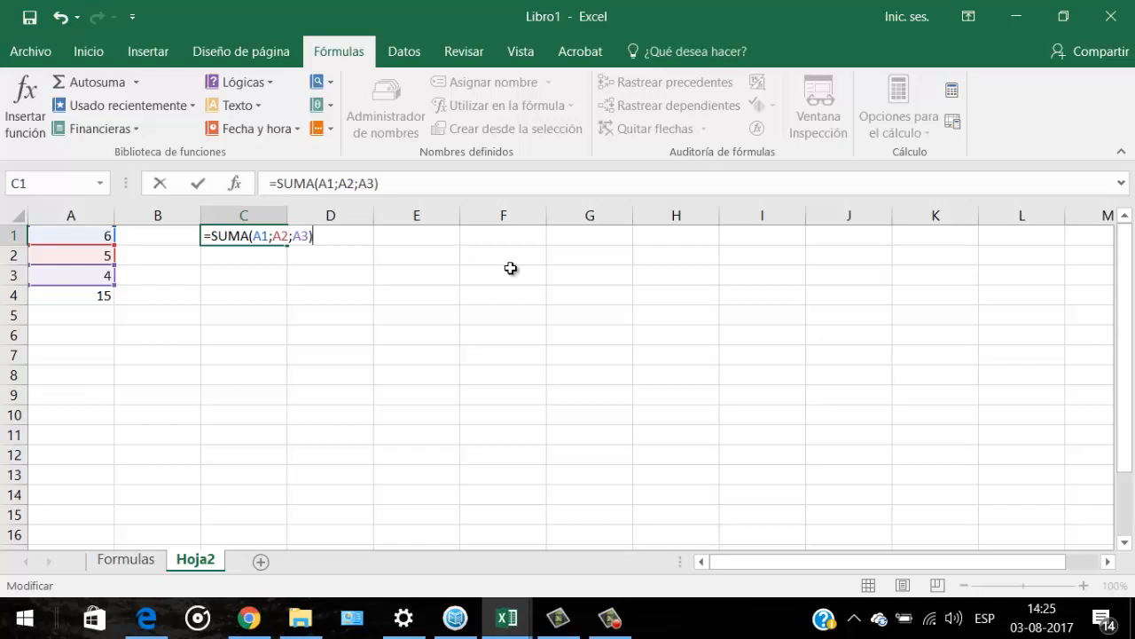
Check the arguments A1, A2 and A3 one by one in C1's SUMA formula, and enter the formula.
click(274, 237)
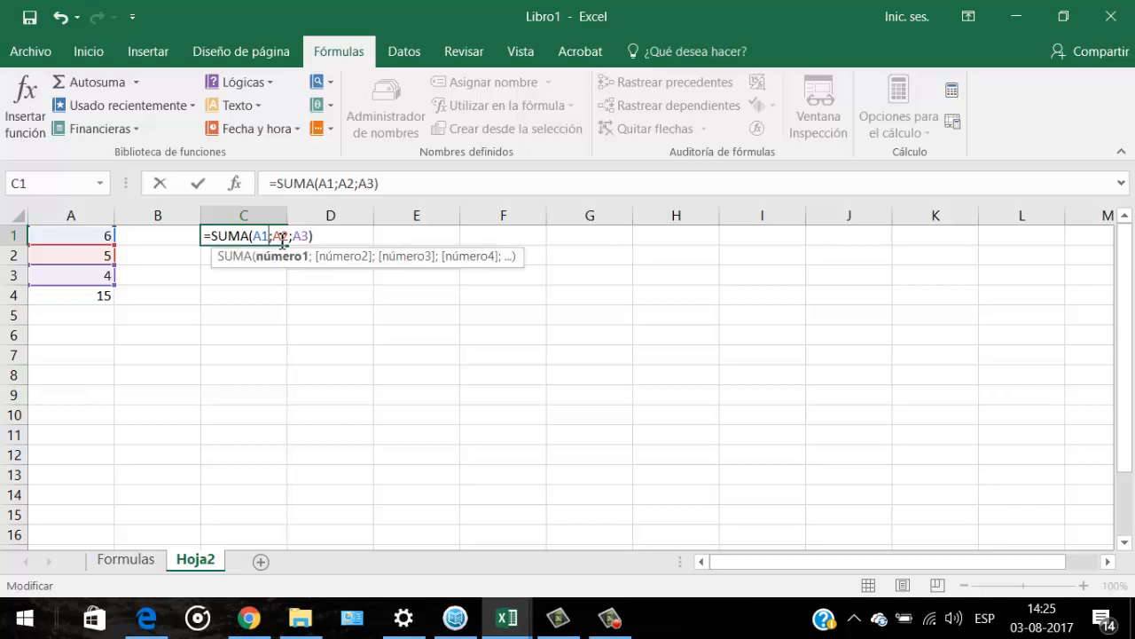
click(282, 238)
click(302, 238)
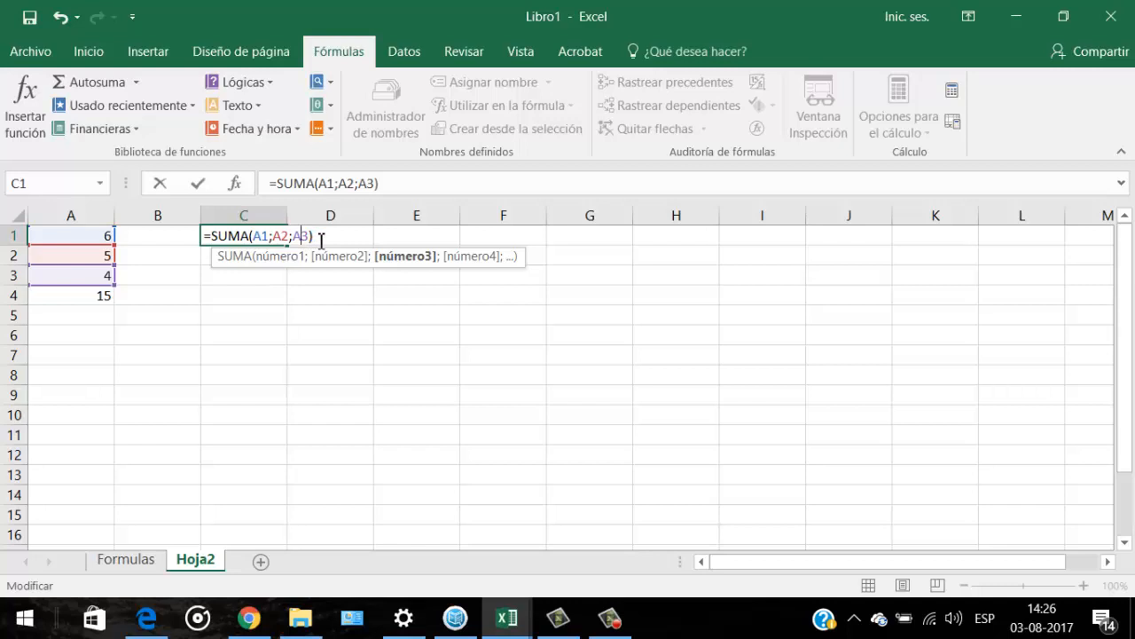
click(323, 240)
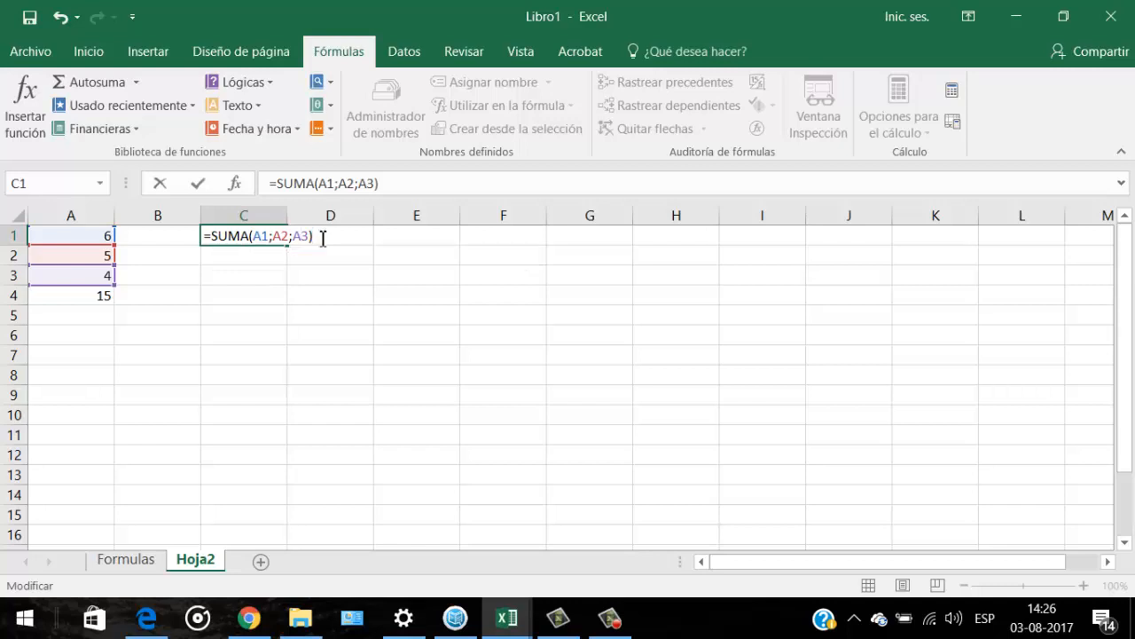
key(Return)
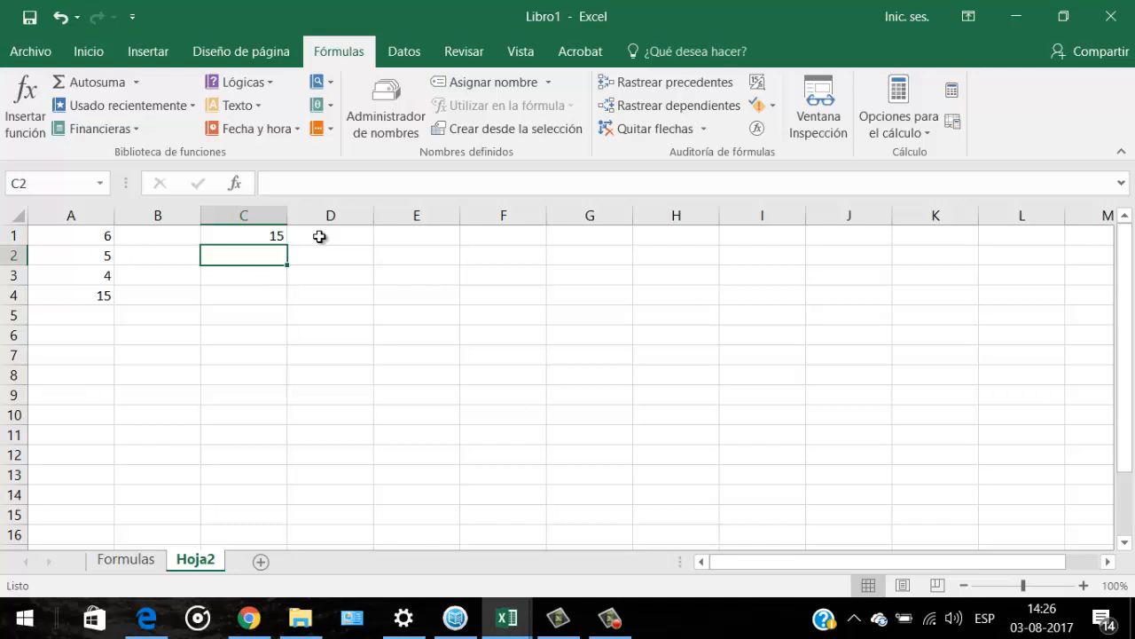
Start a formula in cell C3 and insert the SUMA function from the suggestions for SU.
key(Down)
text(=SI)
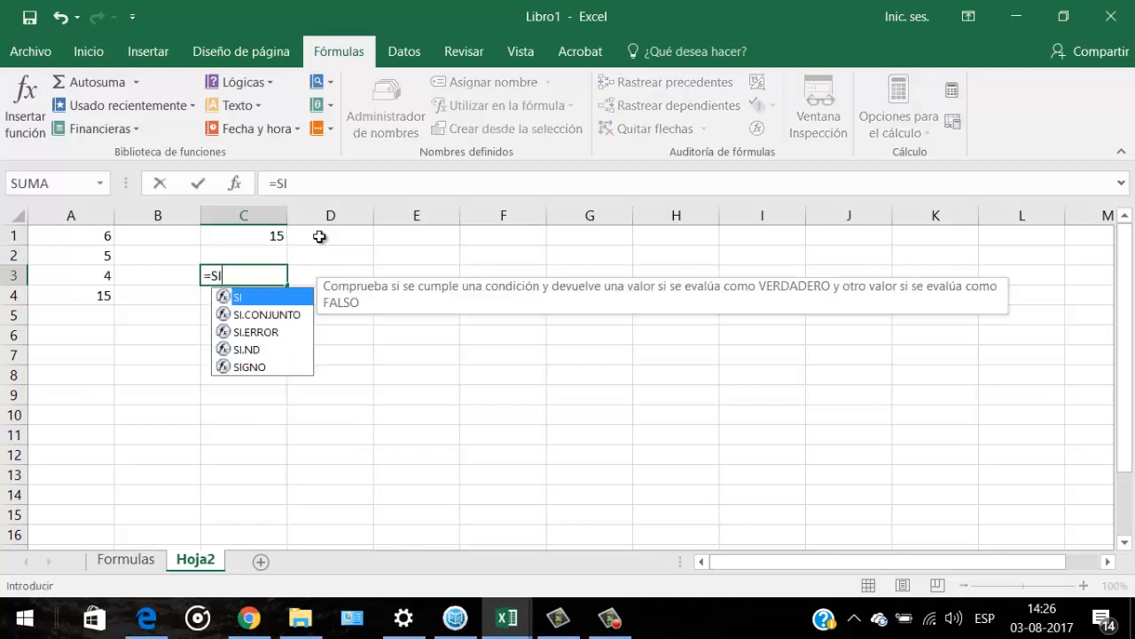
key(BackSpace)
text(U)
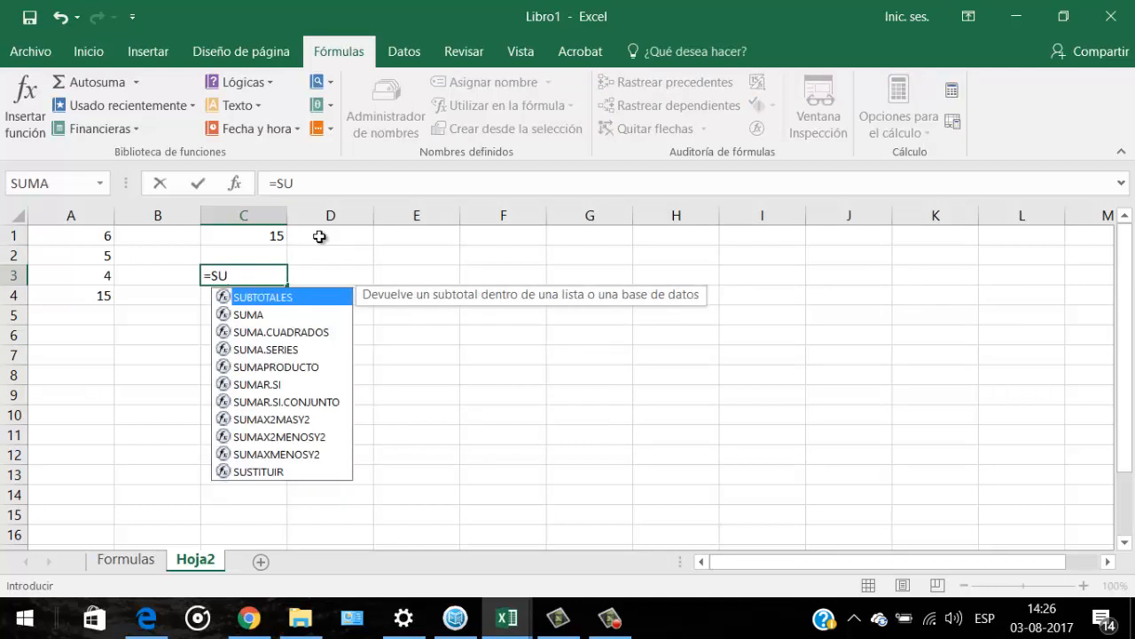
key(Down)
key(Tab)
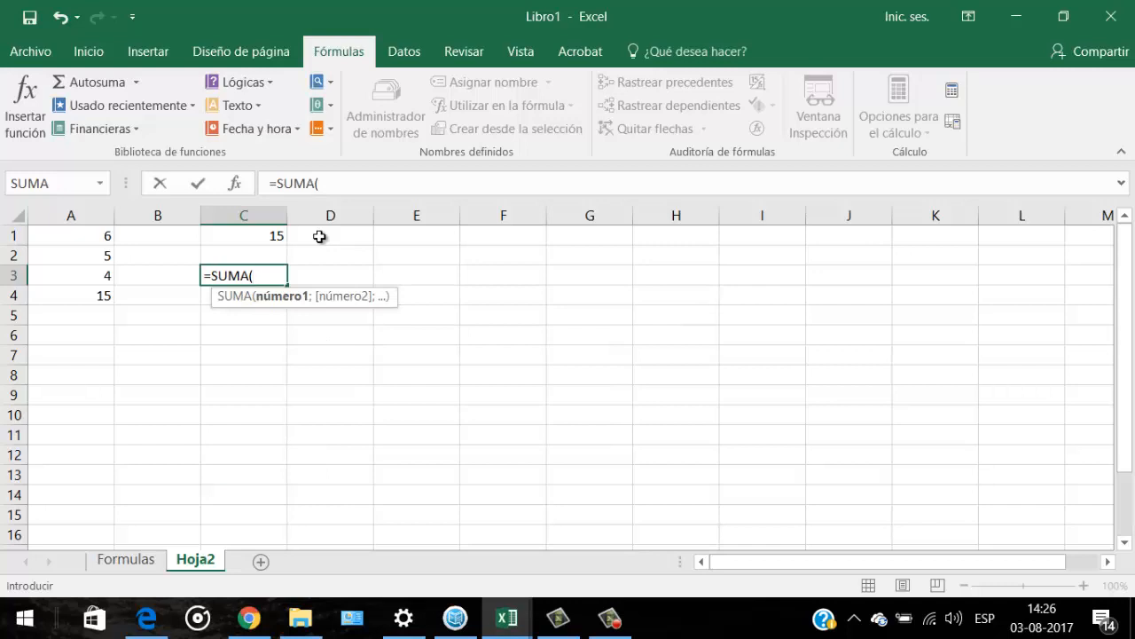
Write the range A1:A3 as SUMA's argument in C3, and erase it back to the function name.
text(A1)
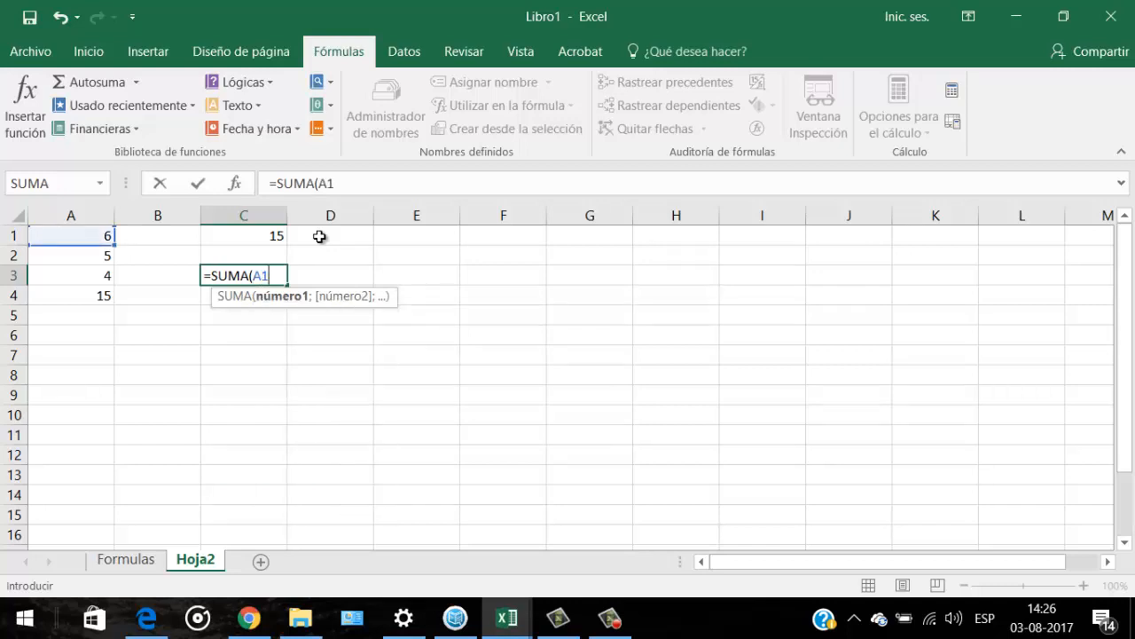
text(:A3)
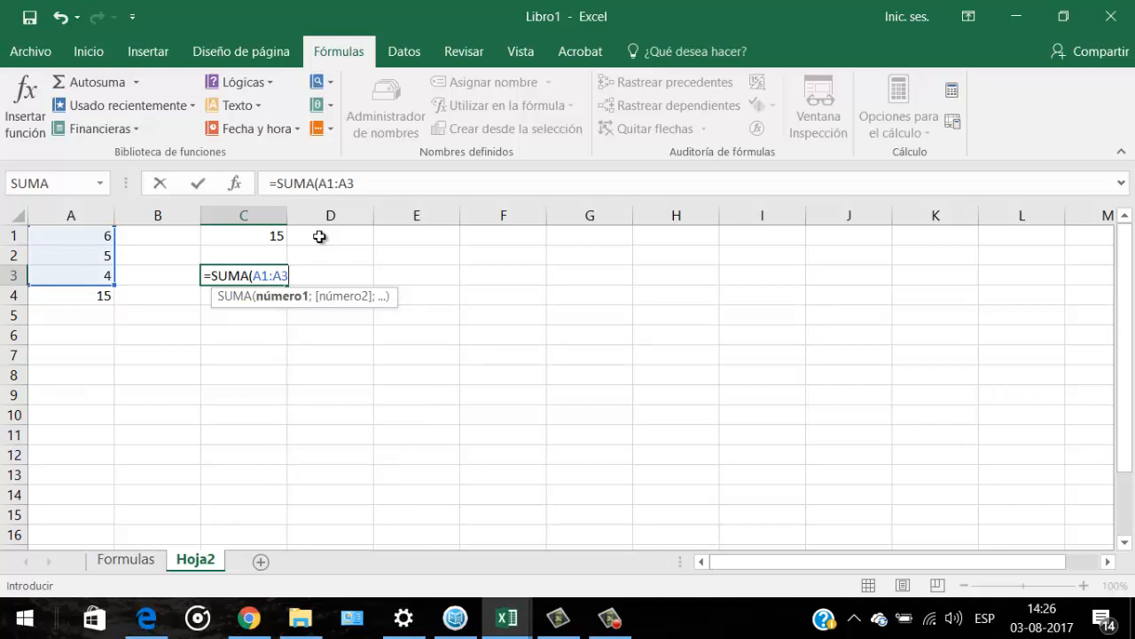
key(BackSpace)
key(BackSpace)
key(BackSpace)
key(BackSpace)
key(BackSpace)
key(BackSpace)
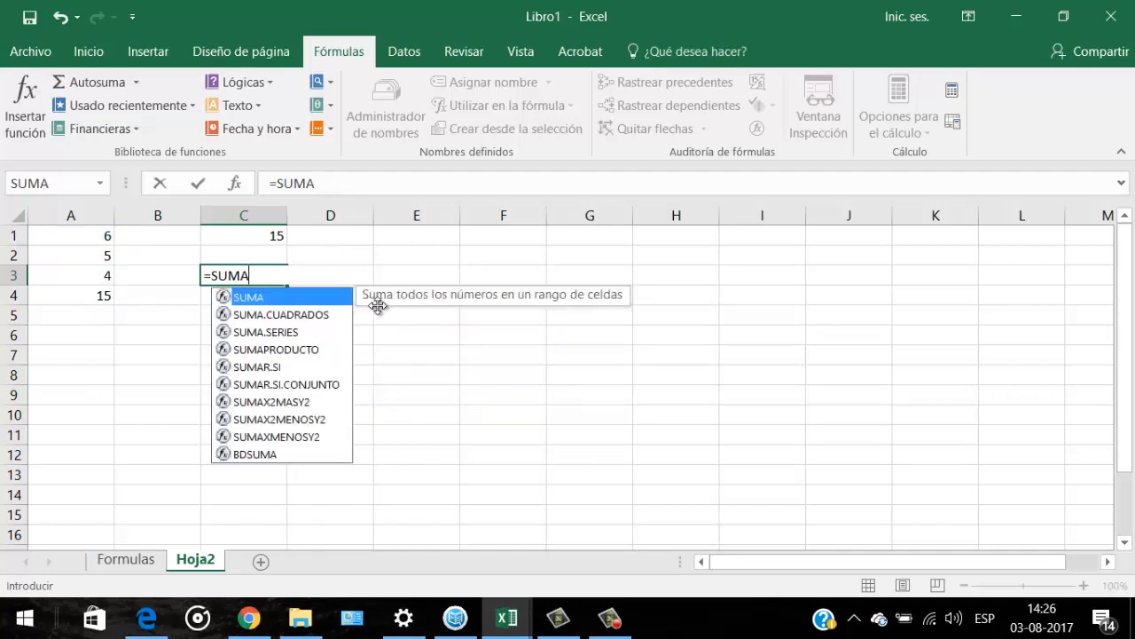
Insert SUMA from the suggestions in C3, select the range A1:A3 on the sheet as its argument, and enter the formula.
double_click(284, 297)
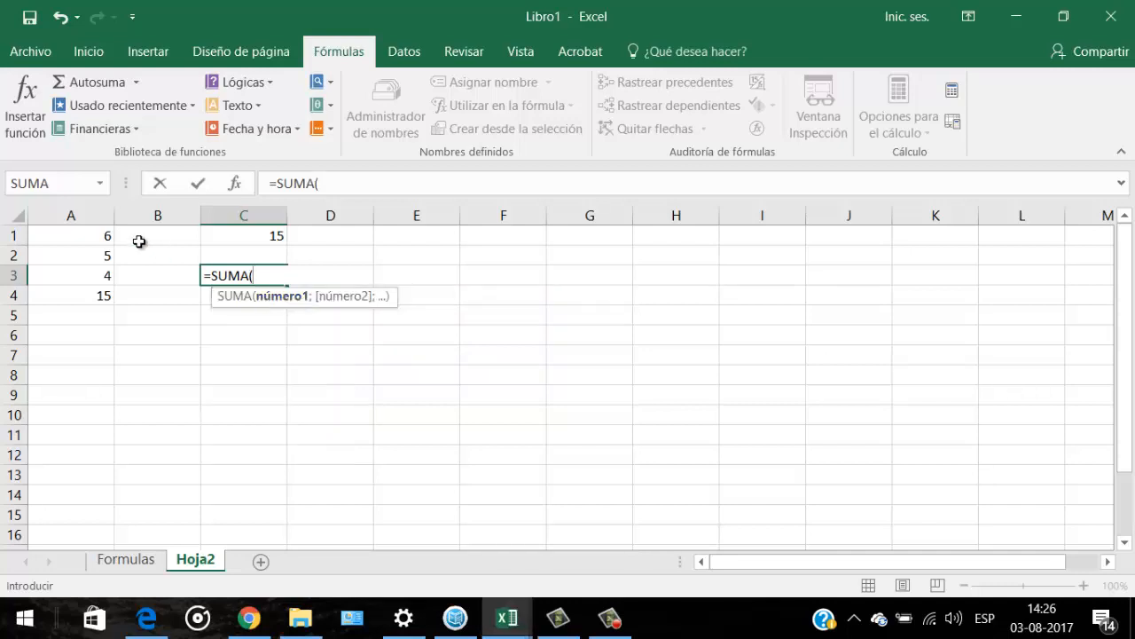
drag(104, 234, 112, 282)
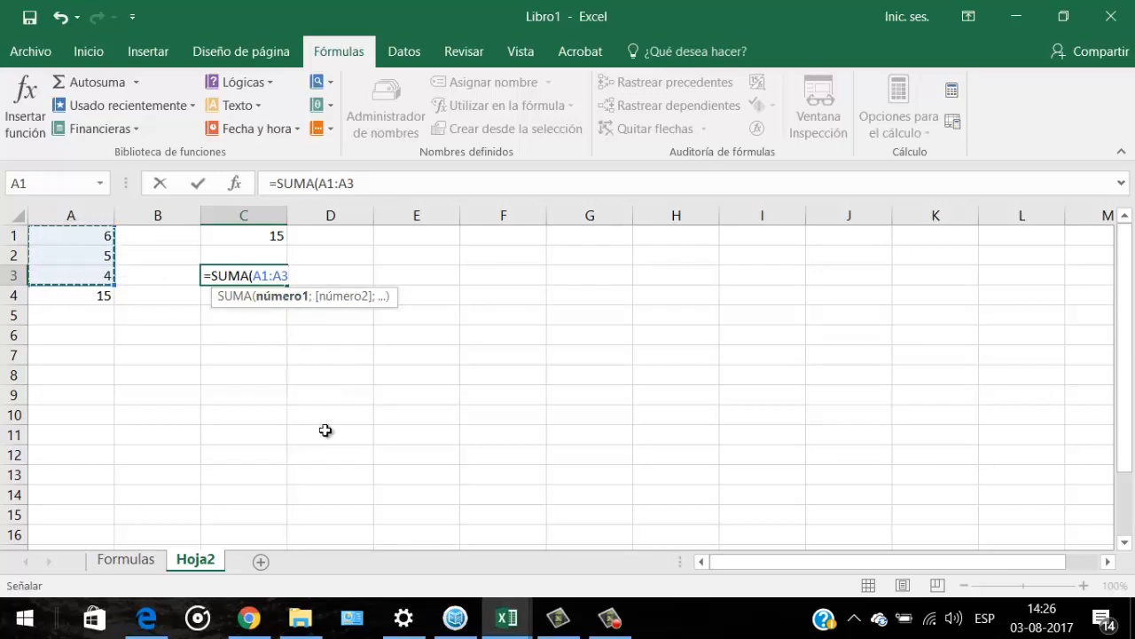
key(Return)
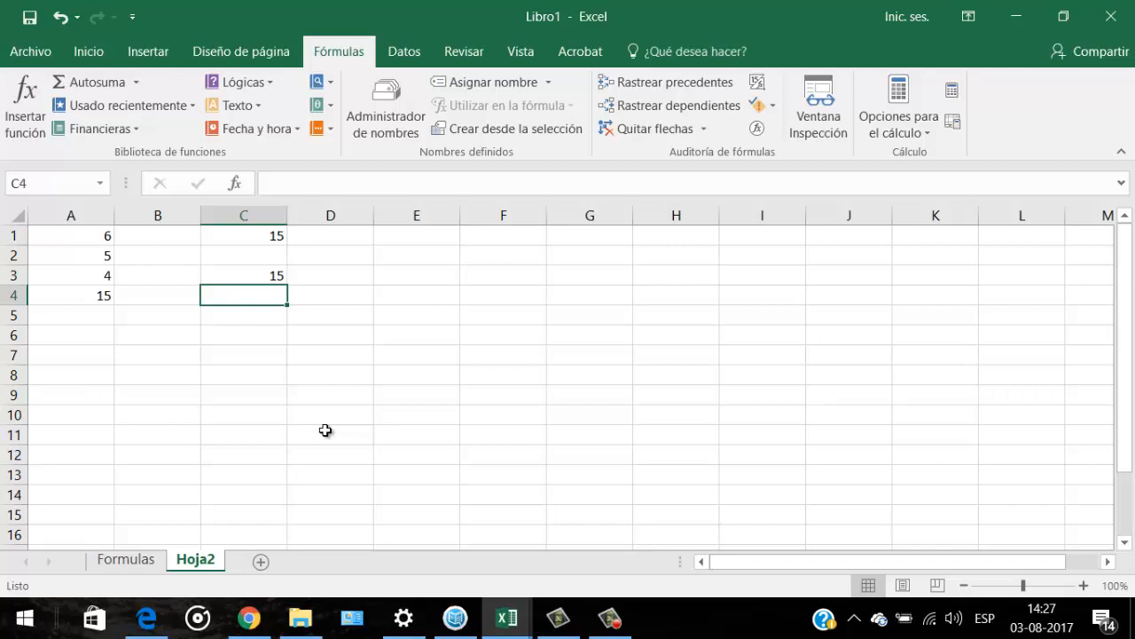
Compare the SUMA formulas in cells C3 and A4 by opening each one for viewing and closing it.
key(Up)
key(F2)
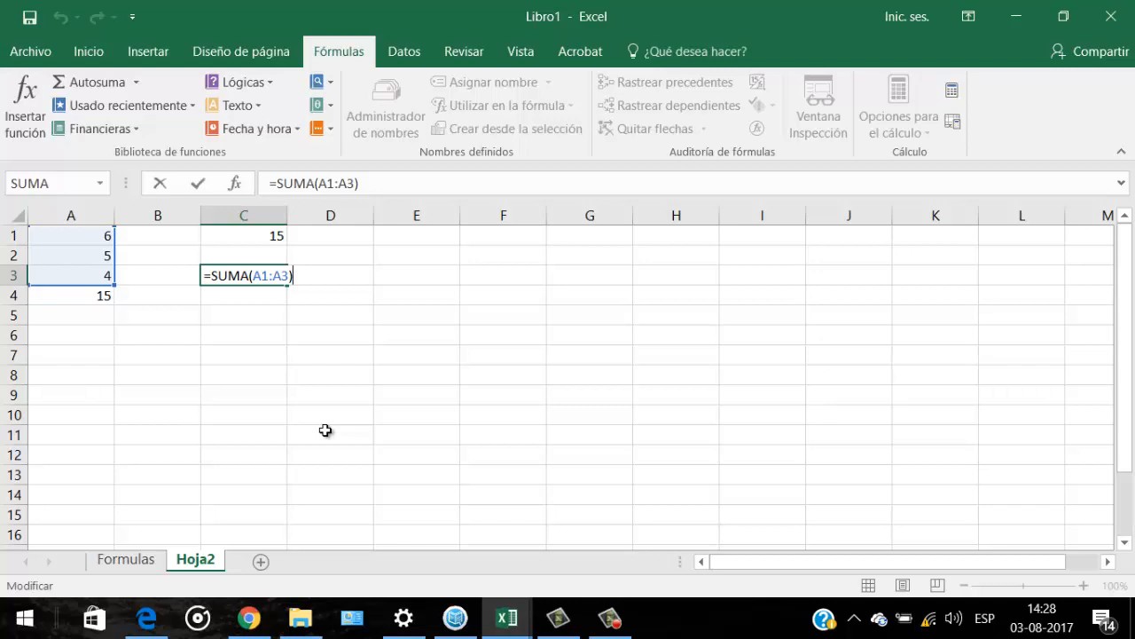
key(Return)
key(Left)
key(Left)
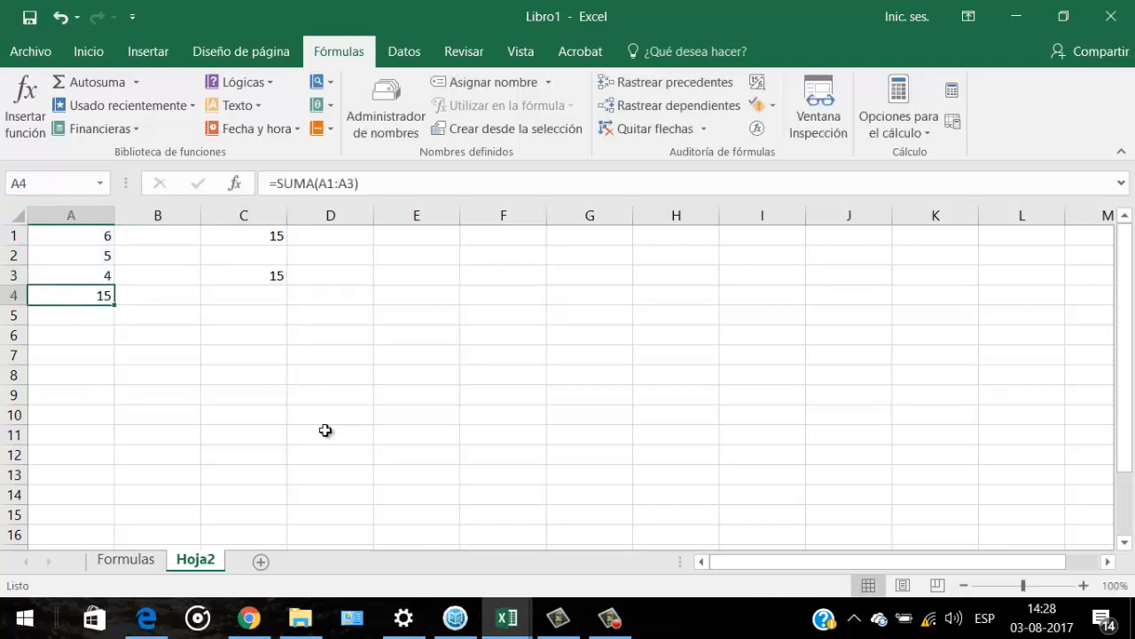
key(F2)
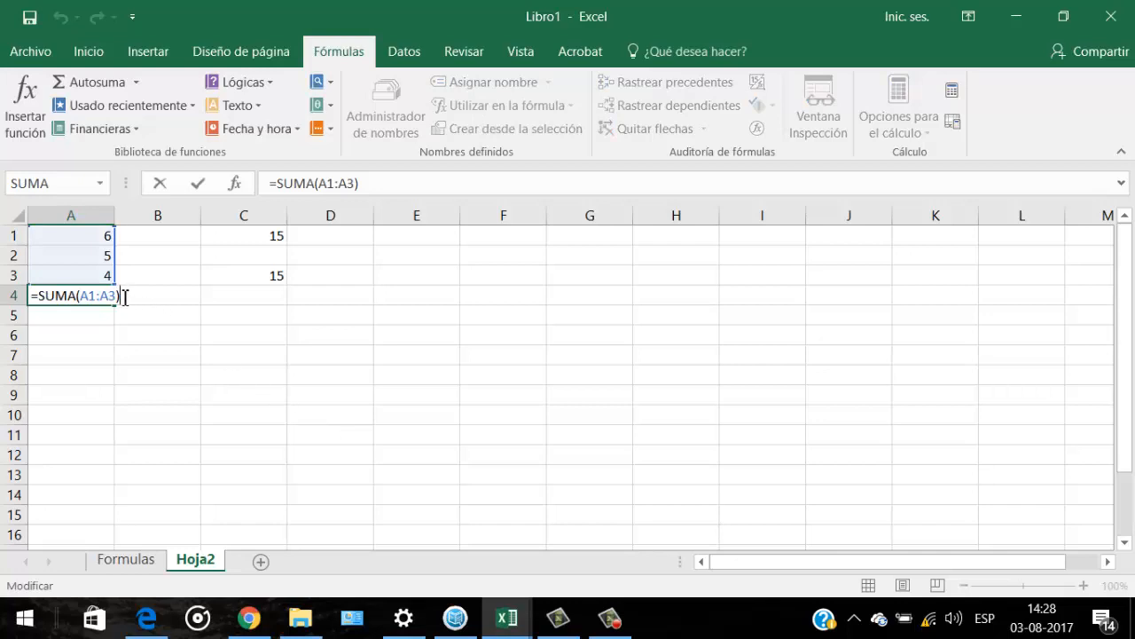
key(Return)
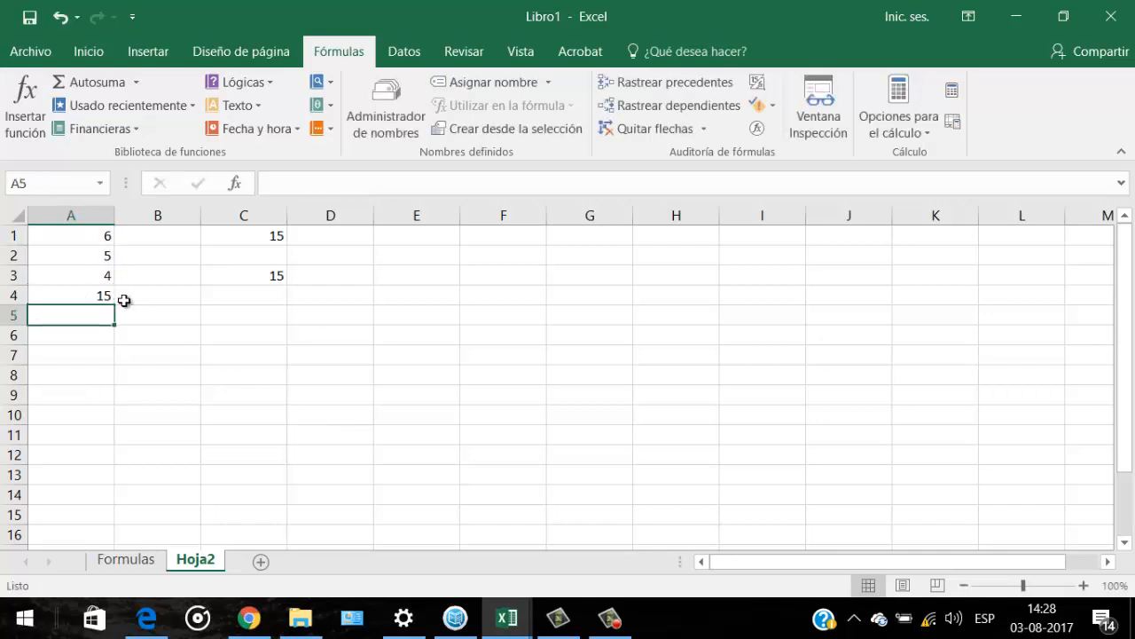
Add the average (Promedio) and the number count (Contar números) of A1:A3 below the existing values in column A.
click(102, 237)
drag(103, 247, 102, 275)
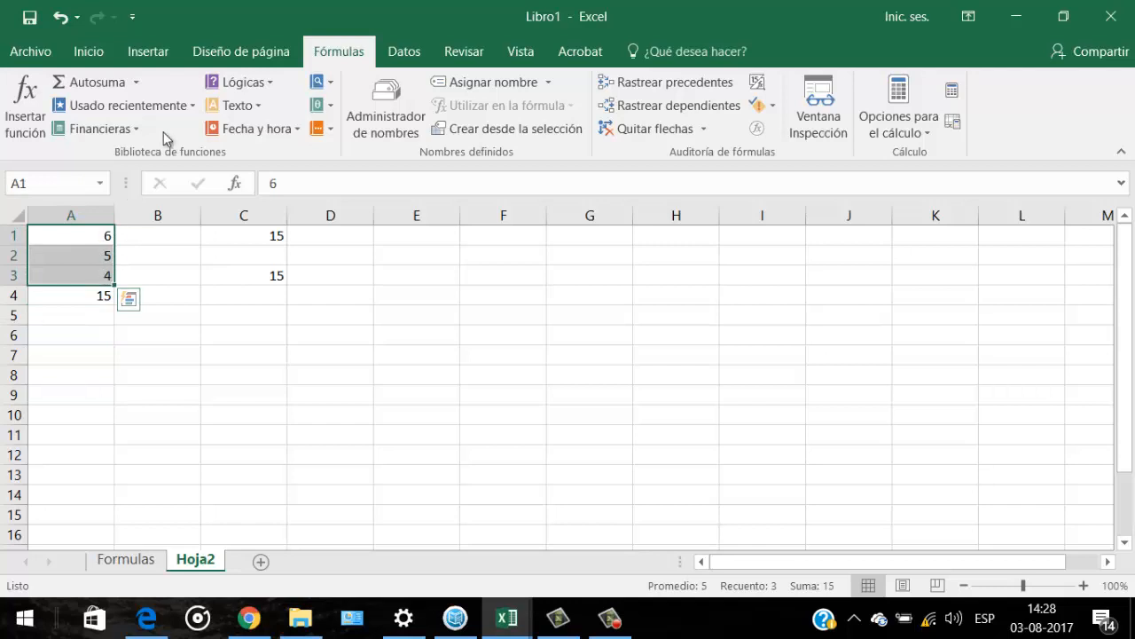
click(137, 82)
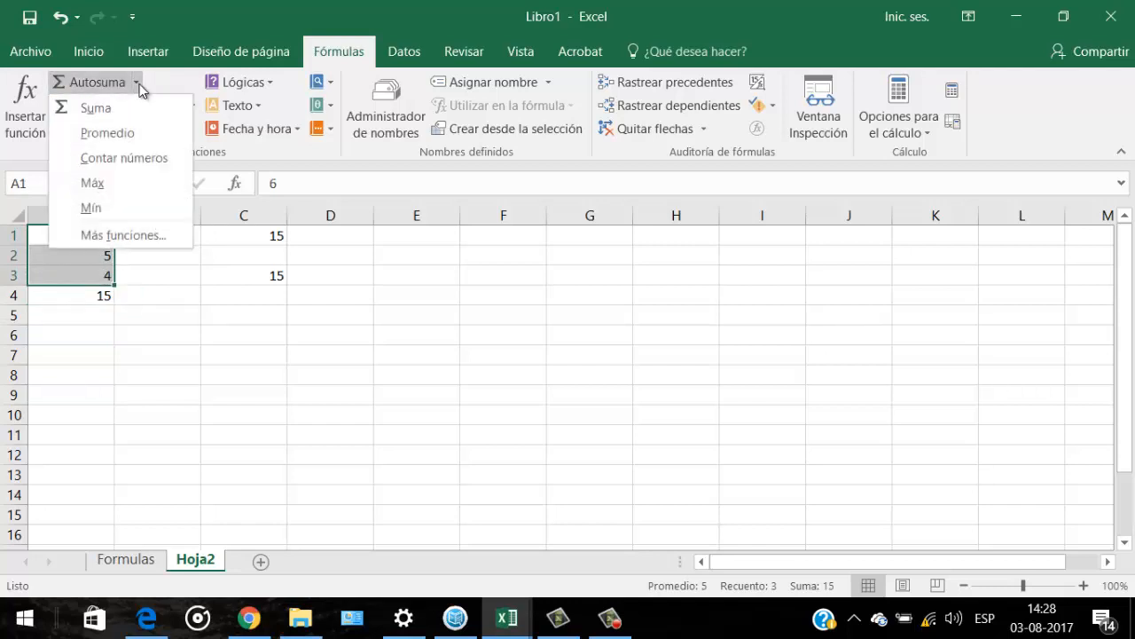
click(125, 134)
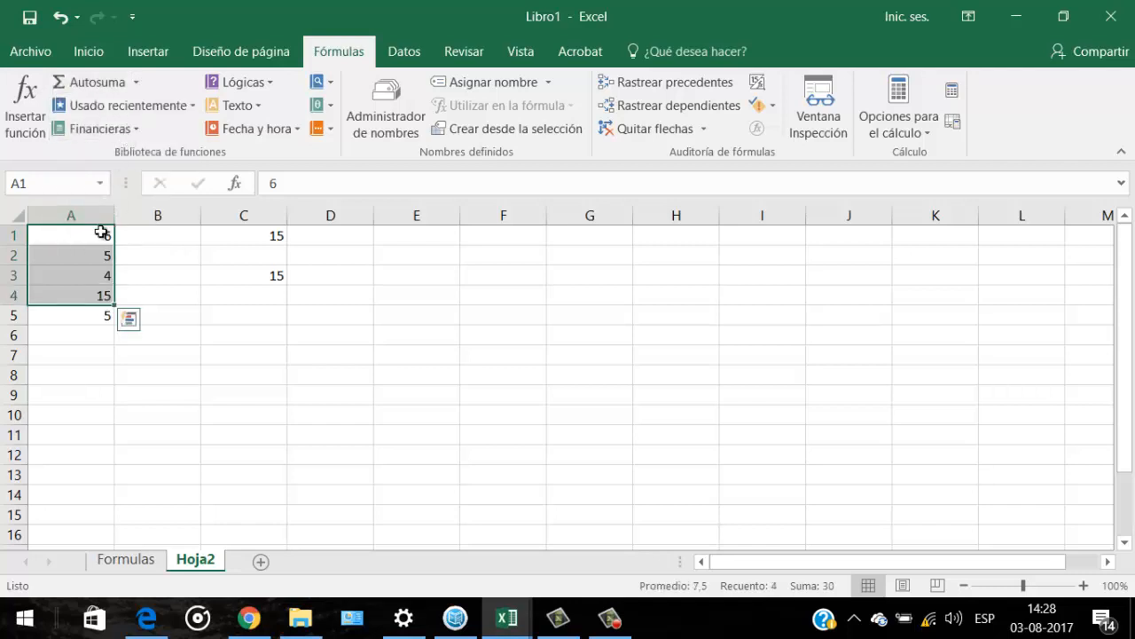
drag(100, 238, 101, 278)
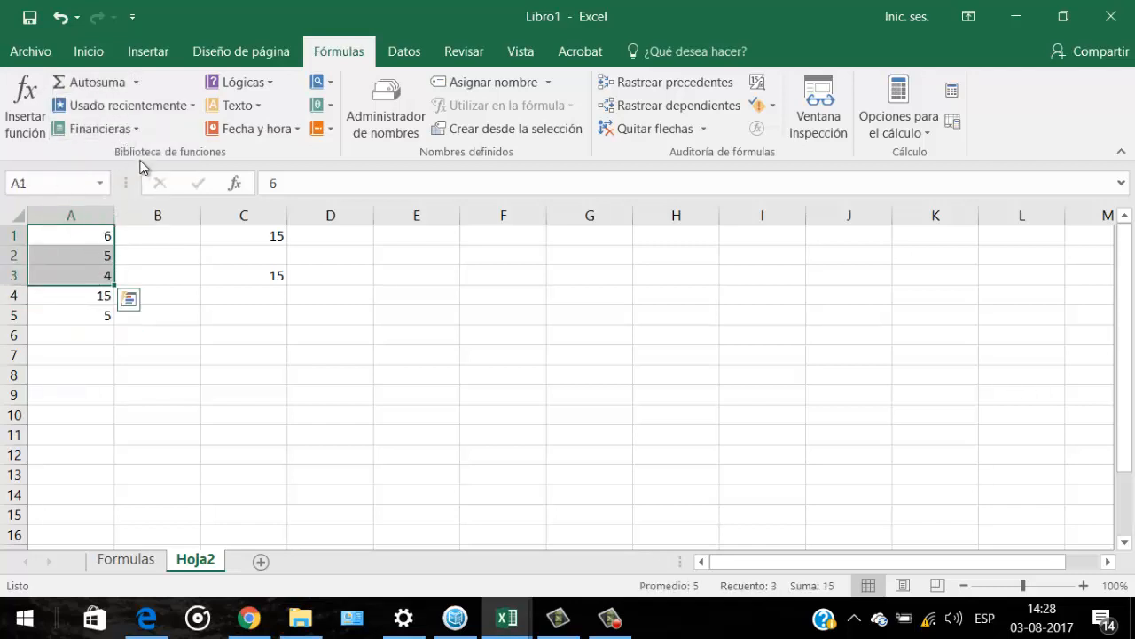
click(136, 81)
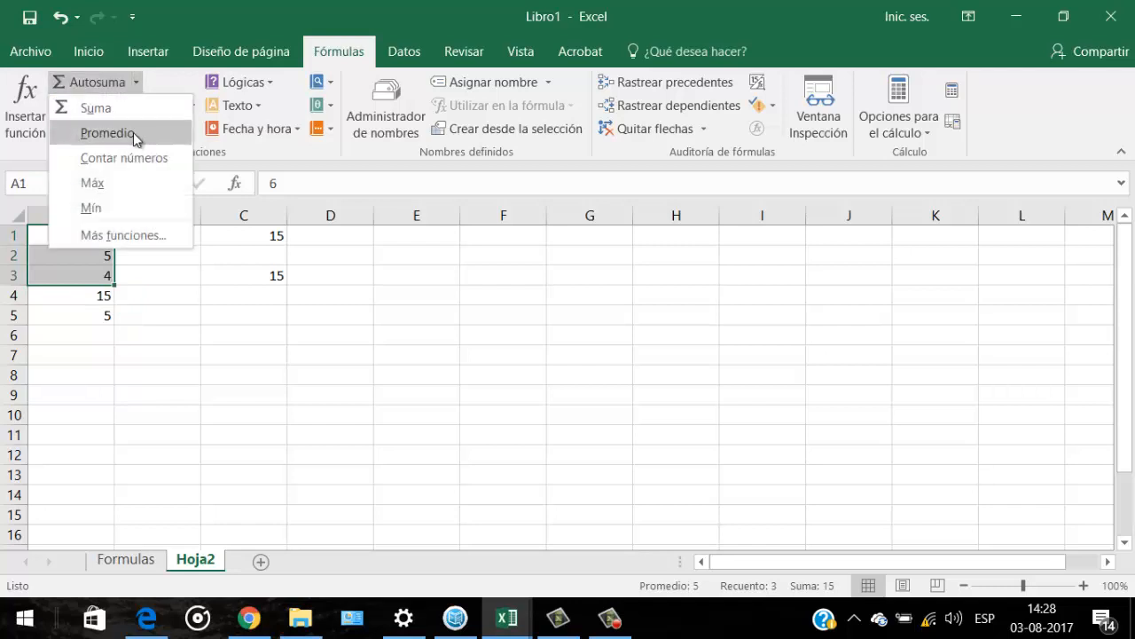
click(133, 158)
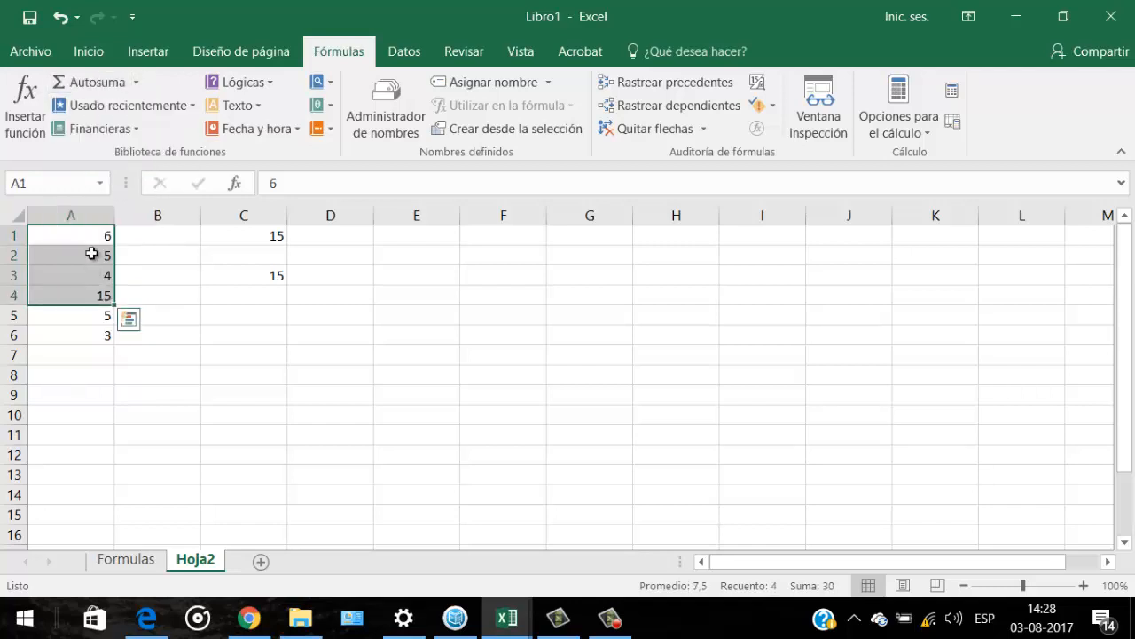
Add the maximum (Máx) and the minimum (Mín) of A1:A3 in the next free cells of column A.
drag(92, 239, 92, 277)
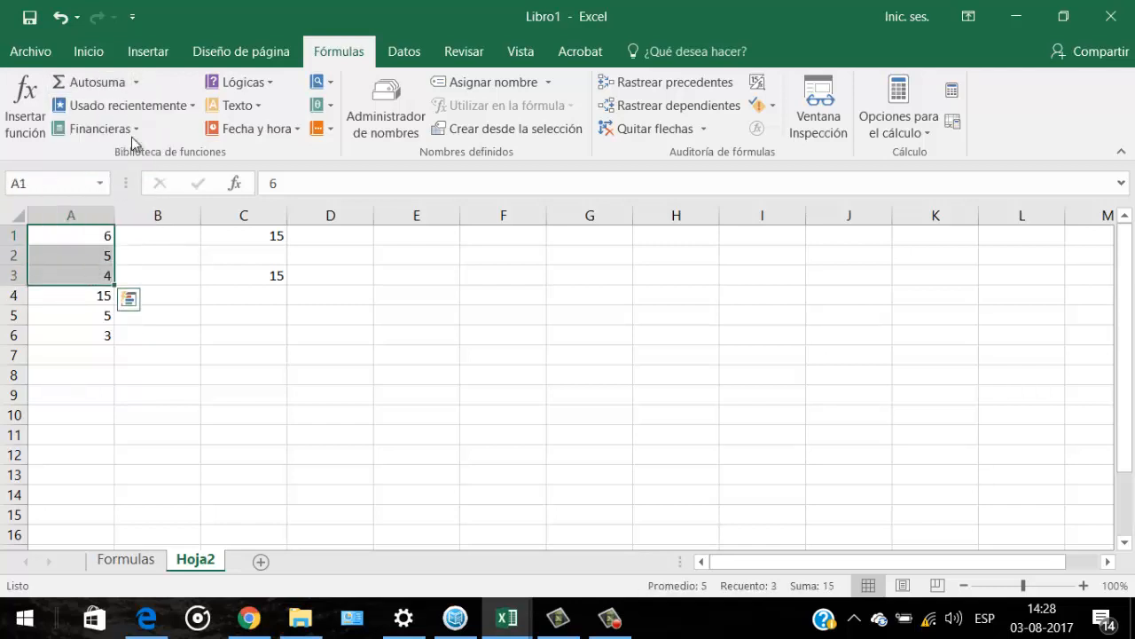
click(137, 82)
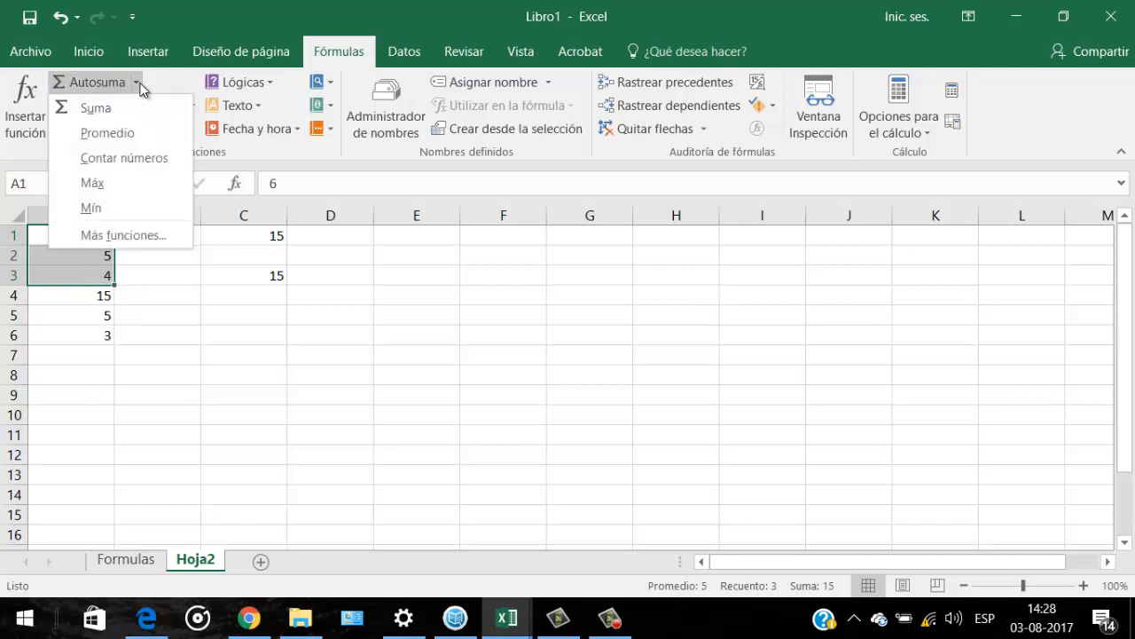
click(136, 182)
drag(94, 238, 94, 271)
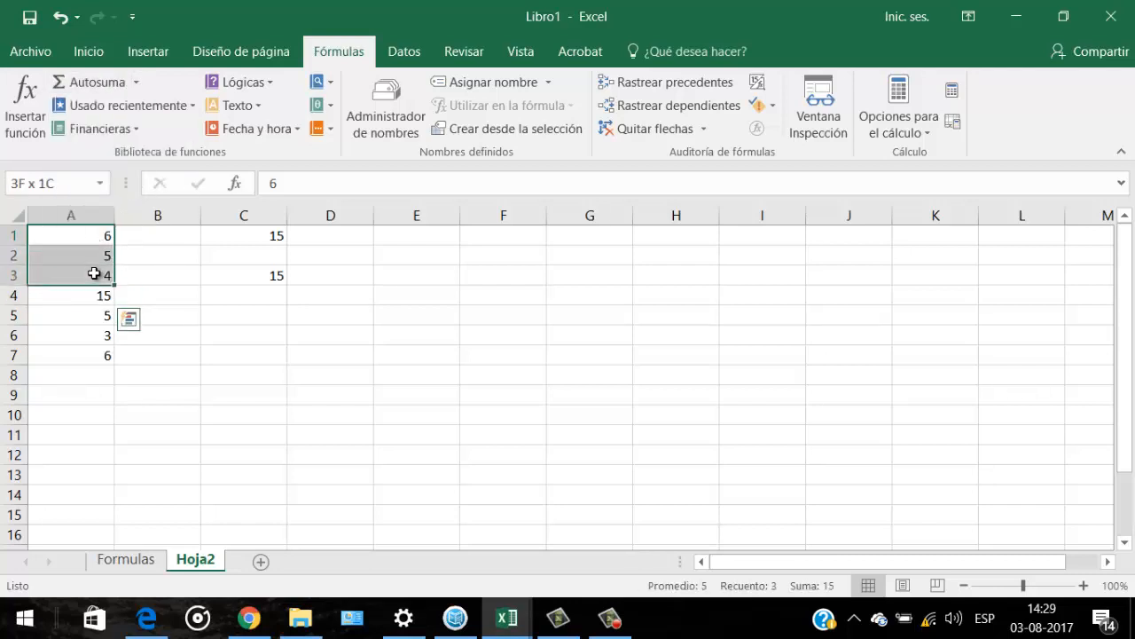
click(136, 81)
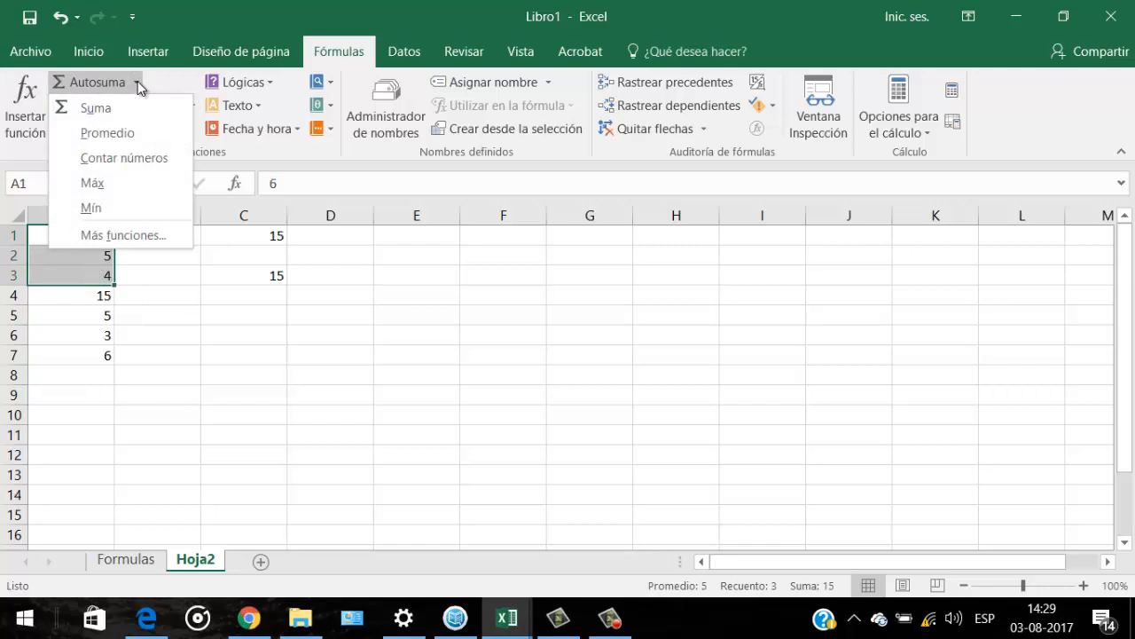
click(107, 210)
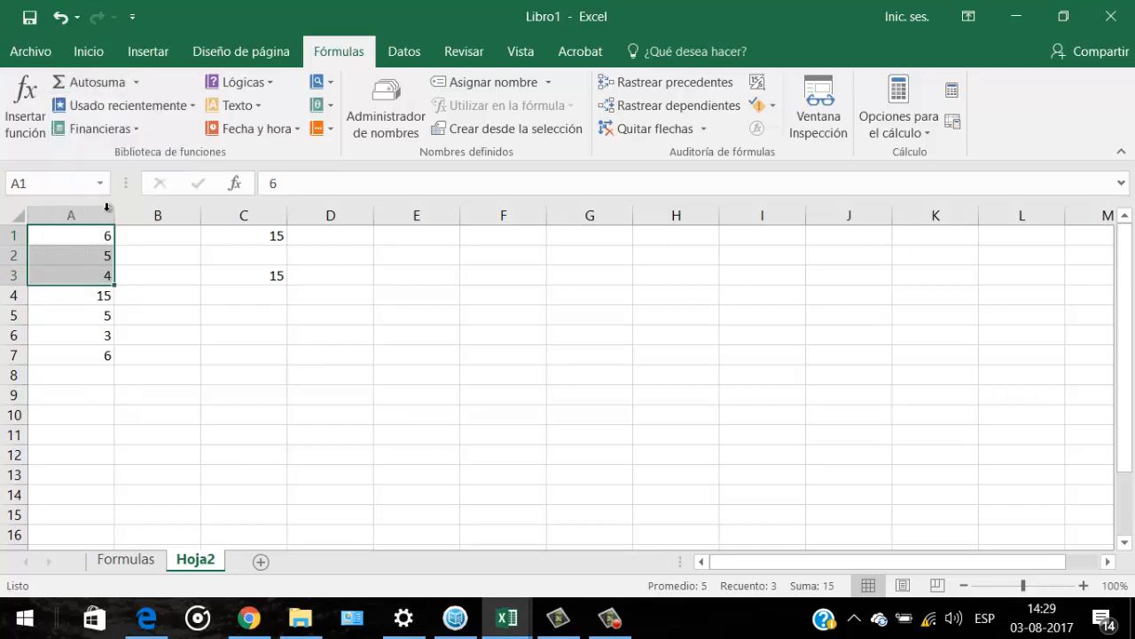
click(204, 393)
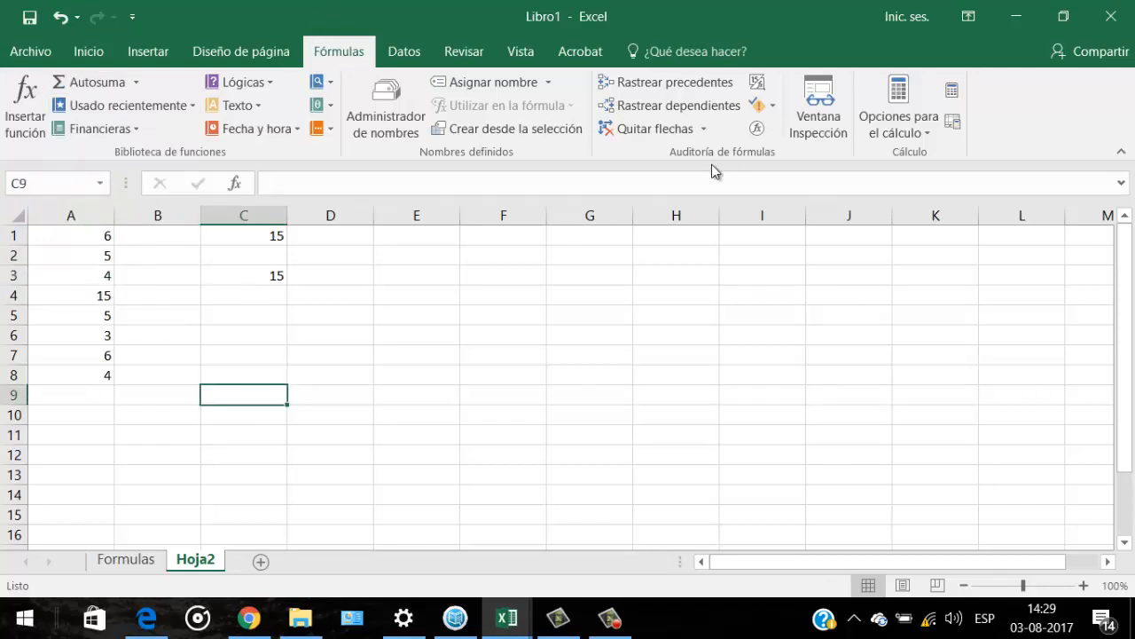
Show the formulas in the cells of Hoja2 to review them, and switch back to displaying results.
click(756, 85)
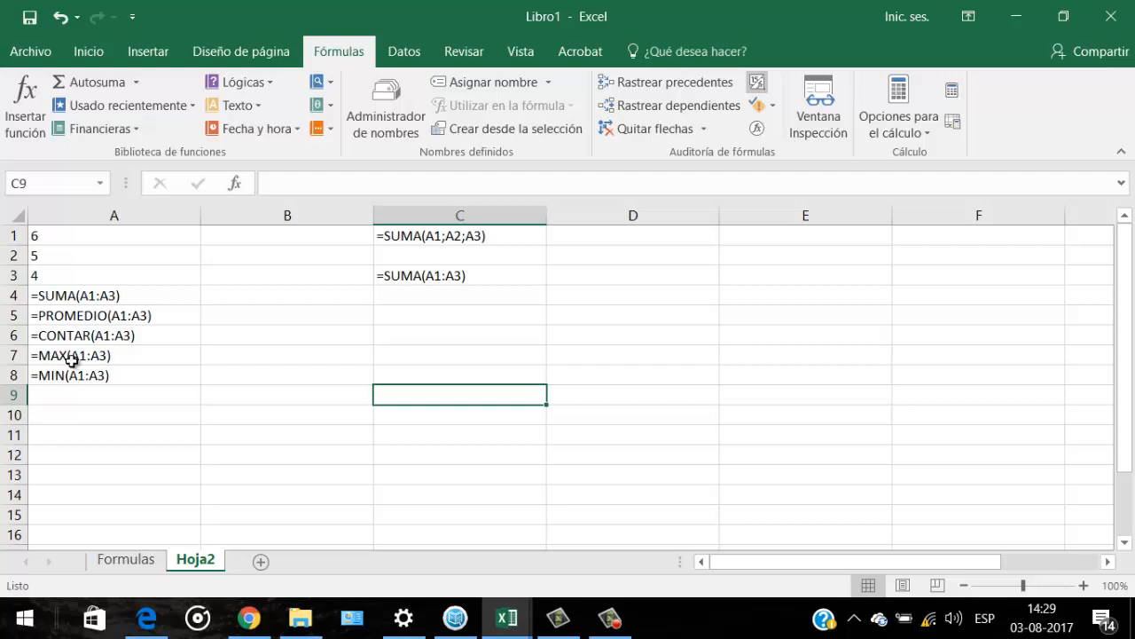
click(756, 90)
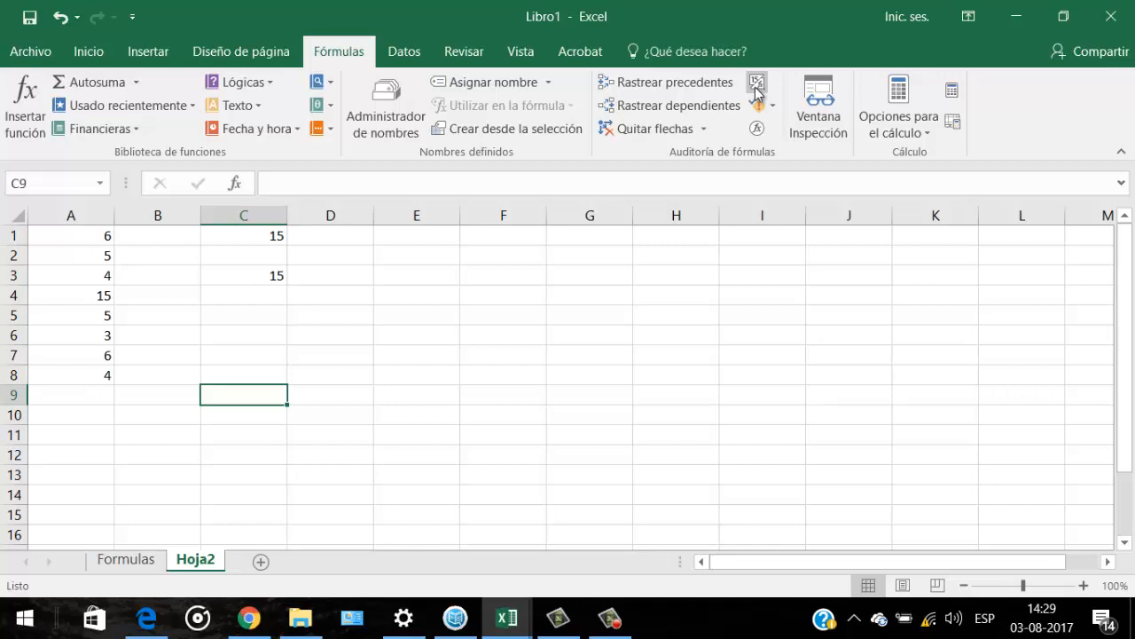
Rename the sheet Hoja2 as Funciones.
double_click(207, 557)
text(fUN)
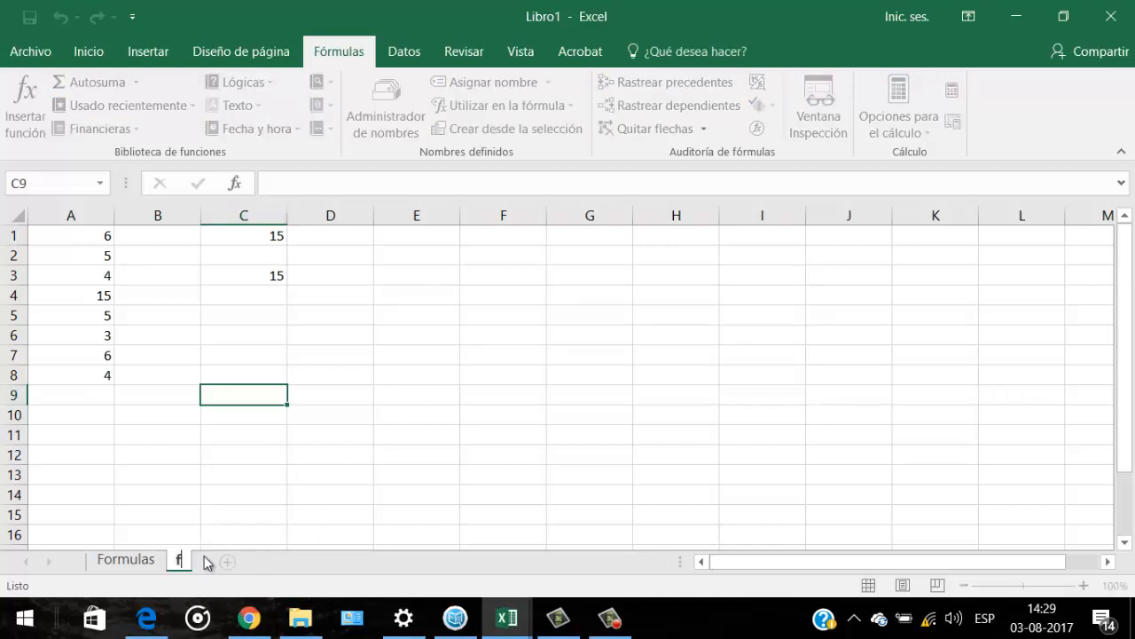
key(BackSpace)
key(BackSpace)
key(BackSpace)
text(Funciones)
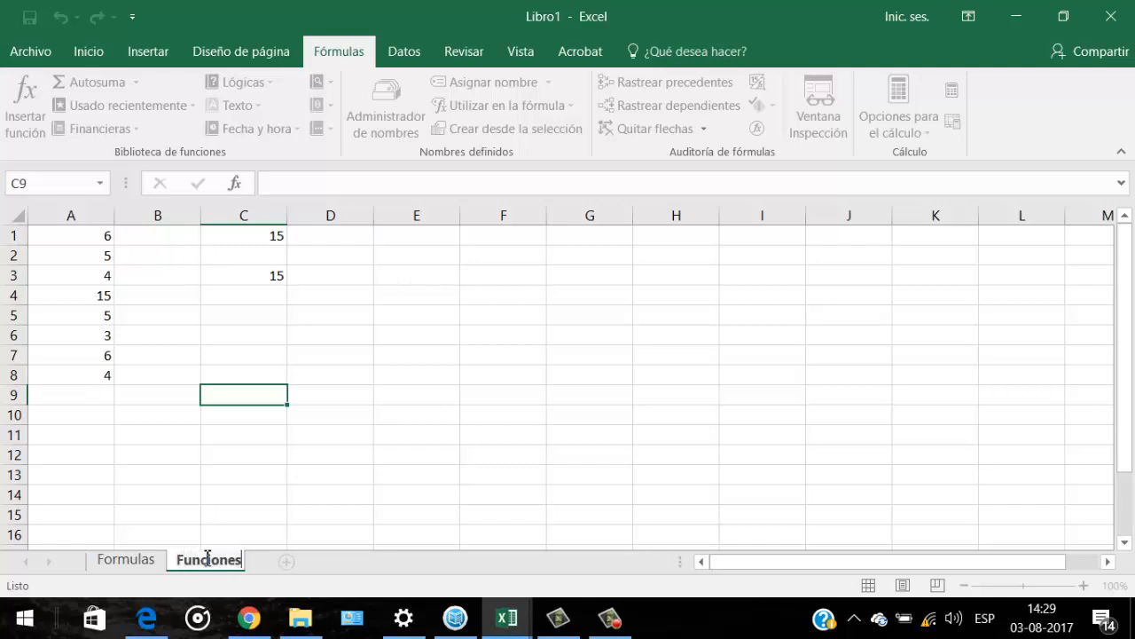
click(306, 357)
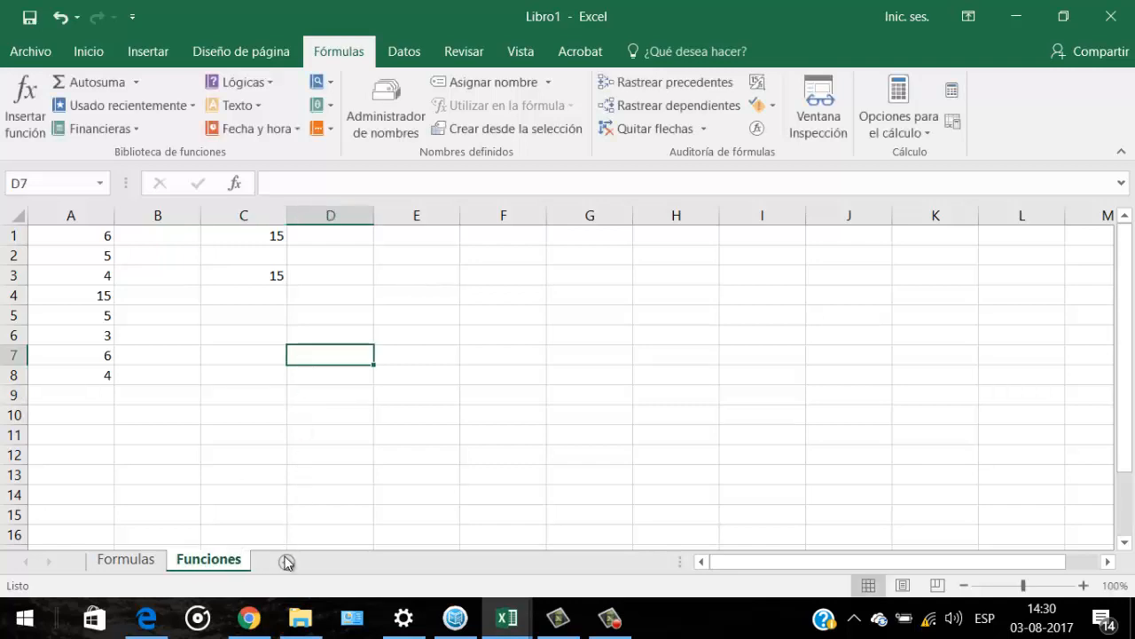
Add a new sheet after Funciones and enter 4, 5 and 2 in cells A1 to A3.
click(286, 561)
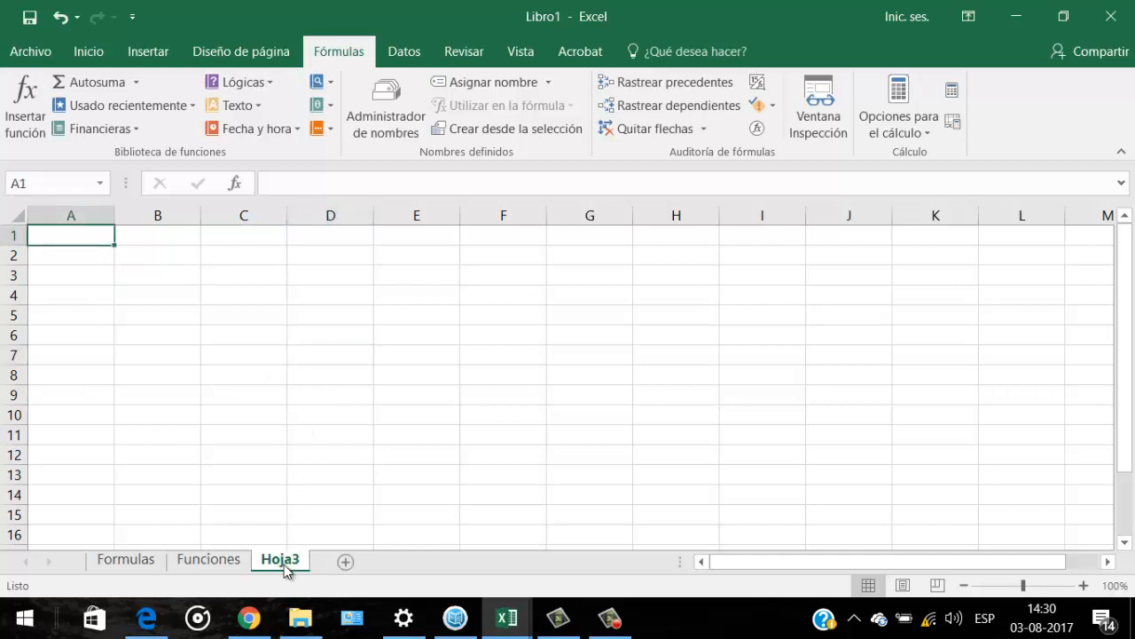
text(4)
key(Return)
text(5)
key(Return)
text(2)
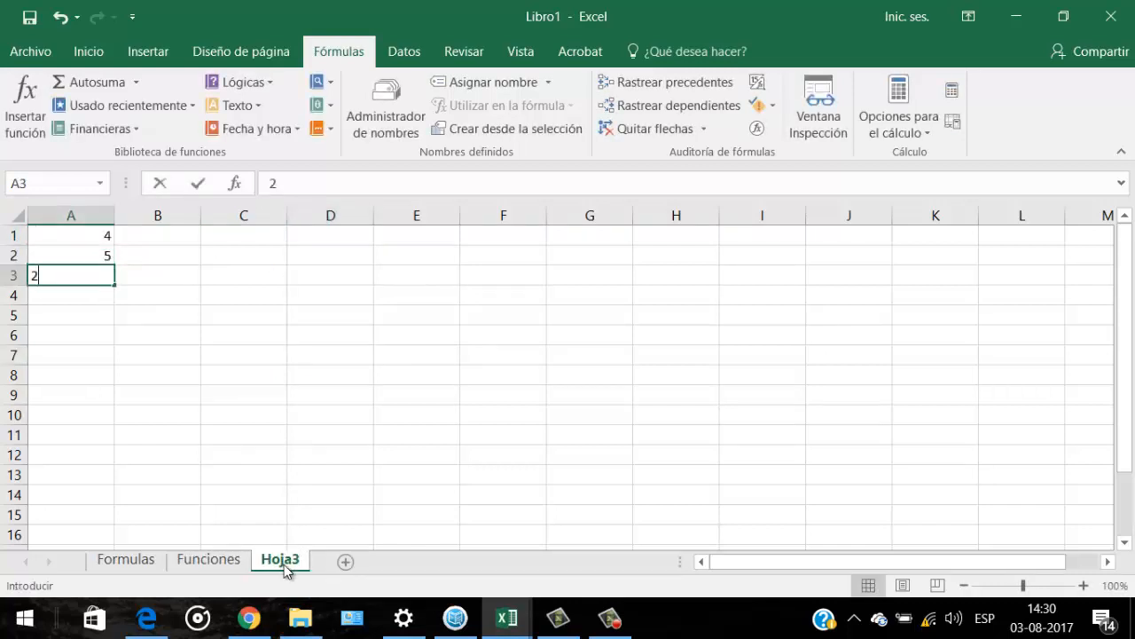
key(Return)
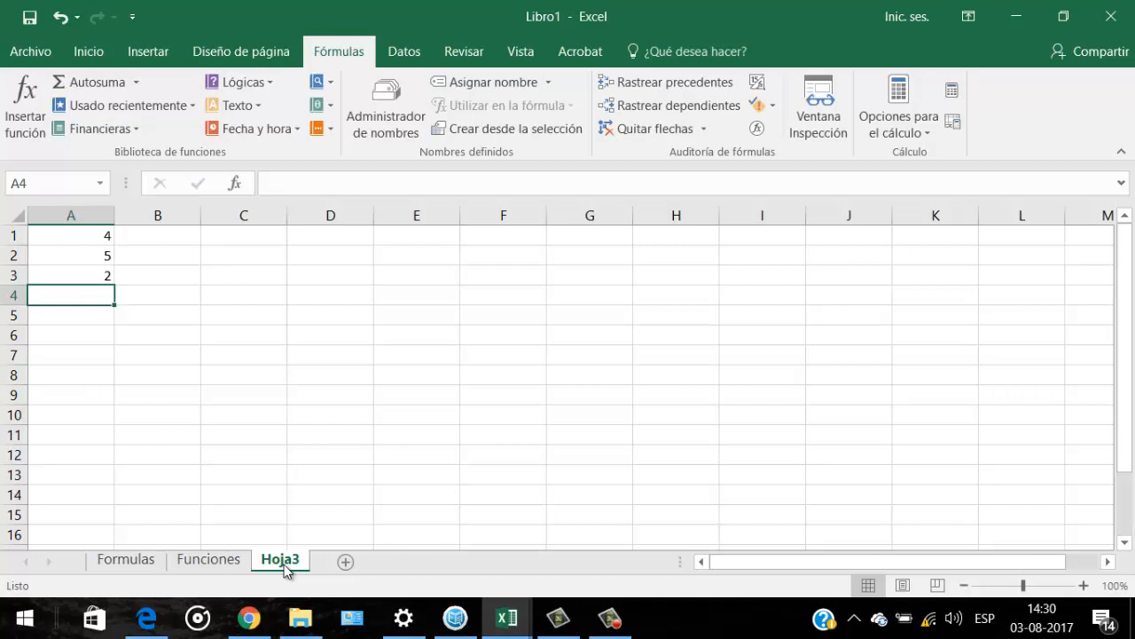
Leave A4 and A6 empty, enter the text excel in A5 and A7, and enter 1 in A8.
key(Return)
text(excel)
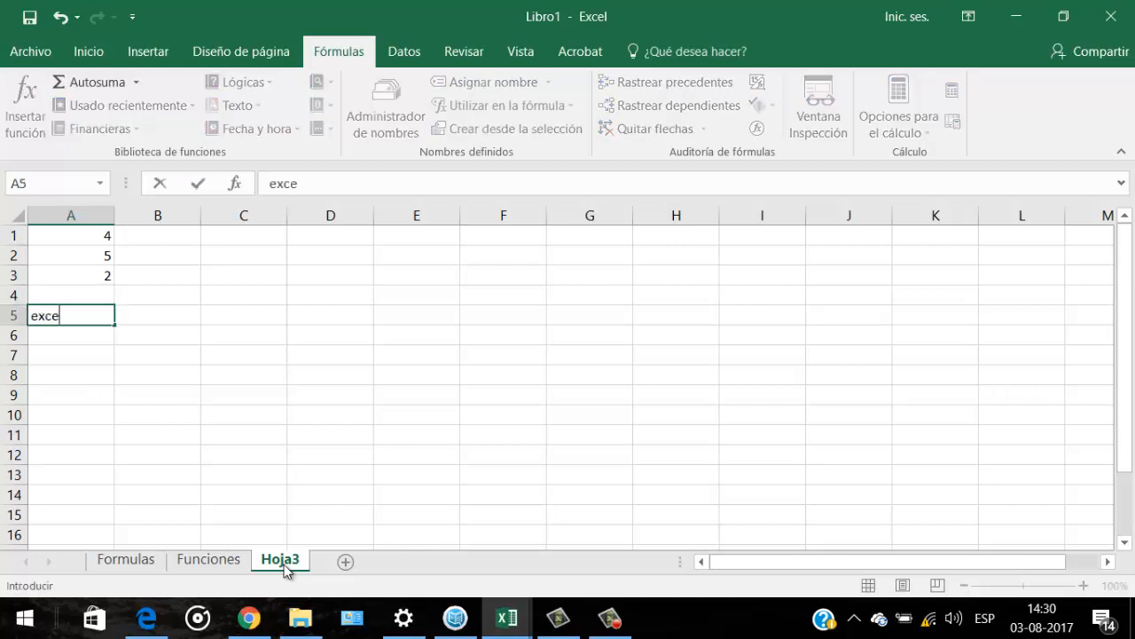
key(Return)
key(Return)
text(excel)
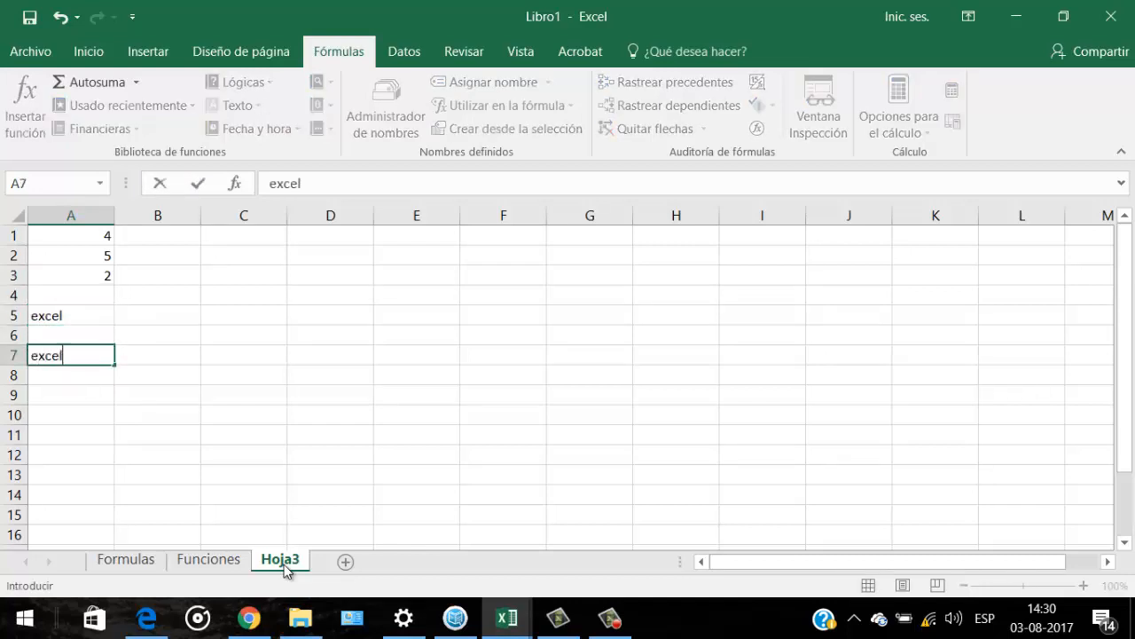
key(Return)
text(1)
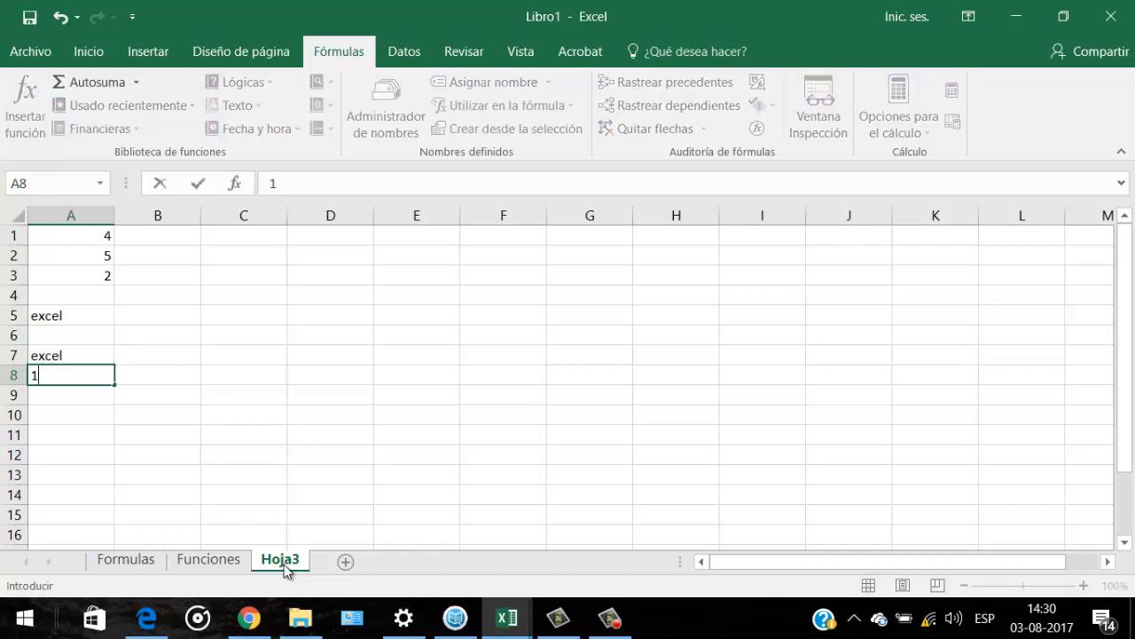
key(Return)
key(Return)
Count the numeric cells of A1:A8 in C1 with CONTAR, picking the function from the suggestions and selecting the range on the sheet.
key(Up)
key(Up)
key(Up)
key(Up)
key(Up)
key(Up)
key(Up)
key(Up)
key(Up)
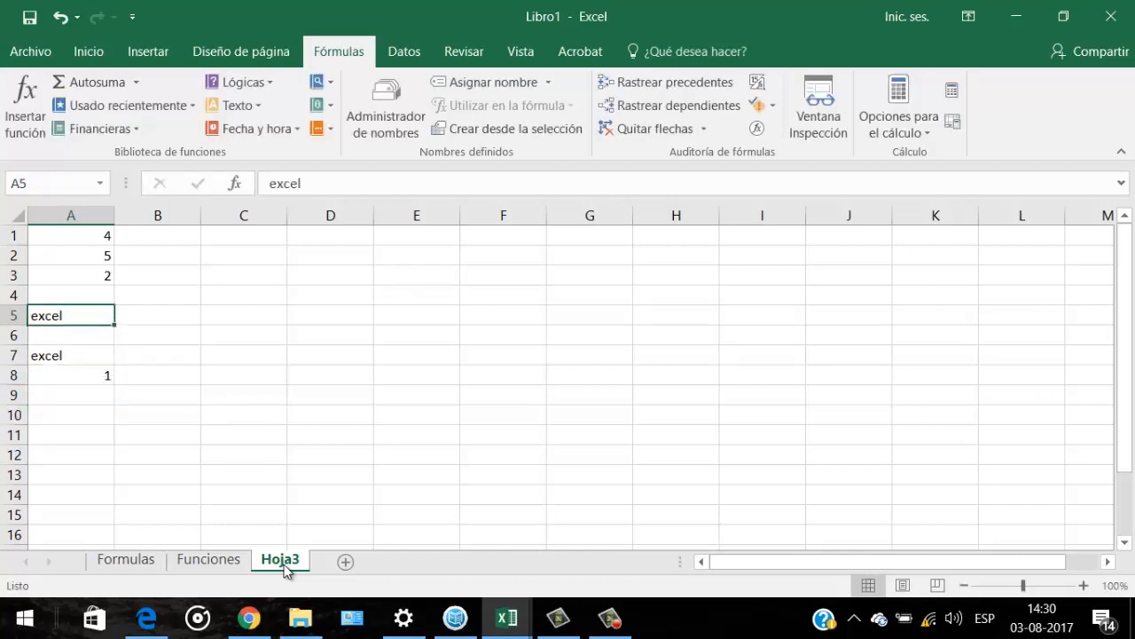
key(Right)
key(Right)
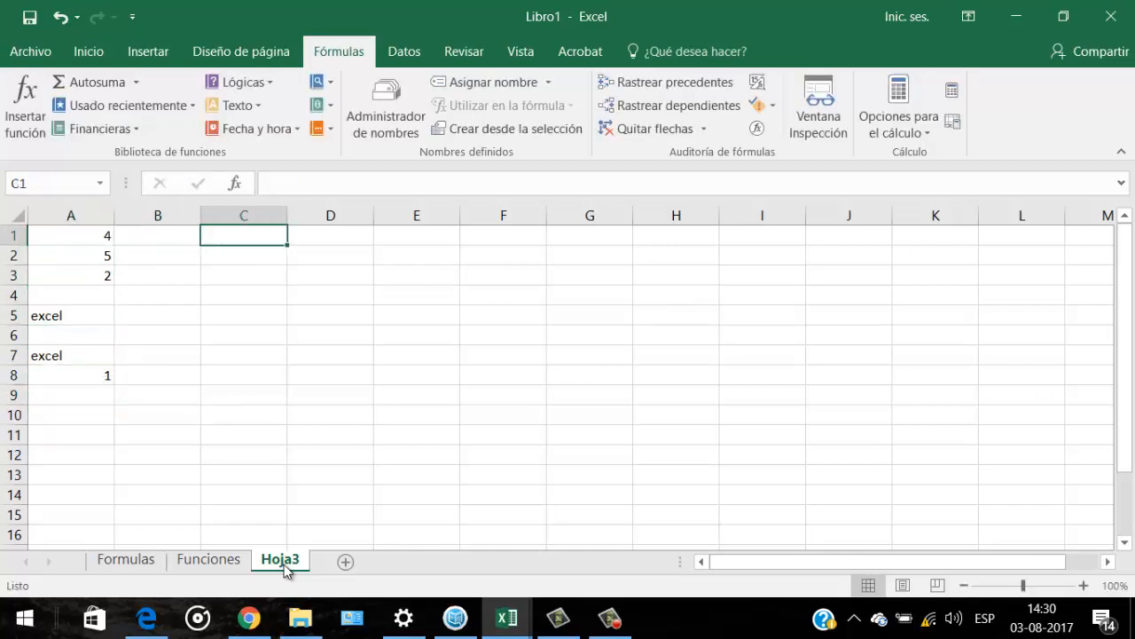
text(=c)
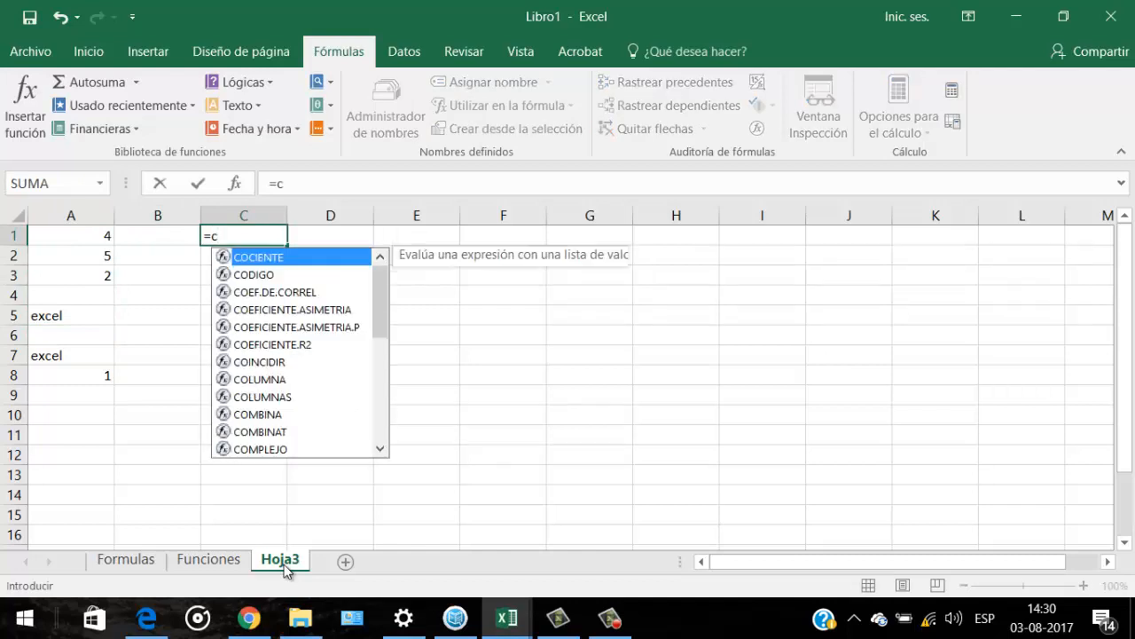
text(ont)
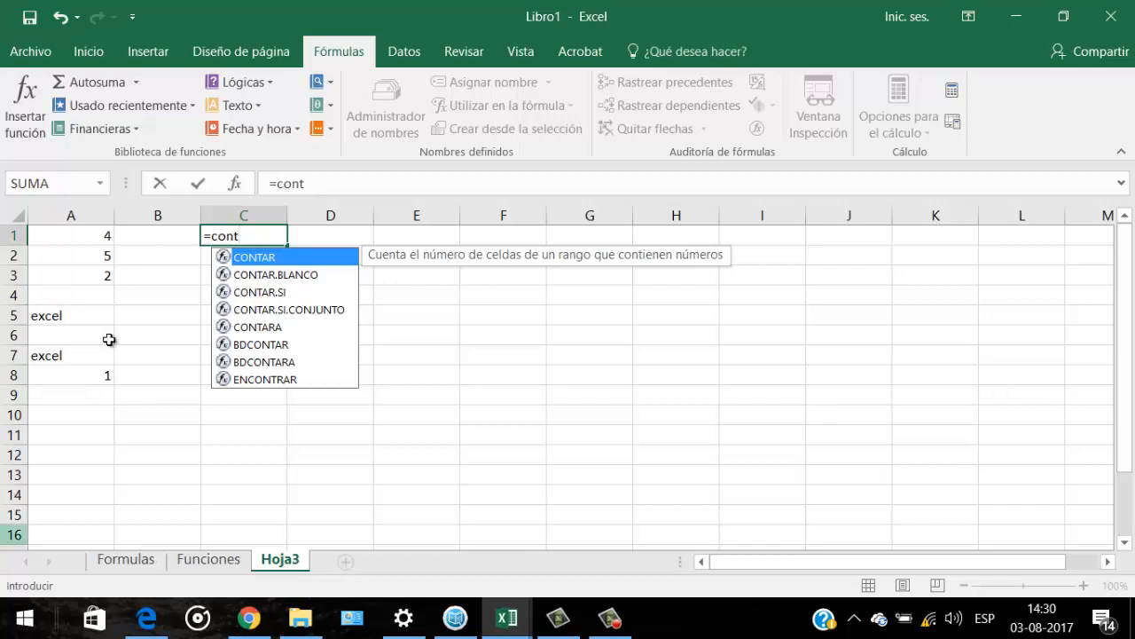
double_click(241, 258)
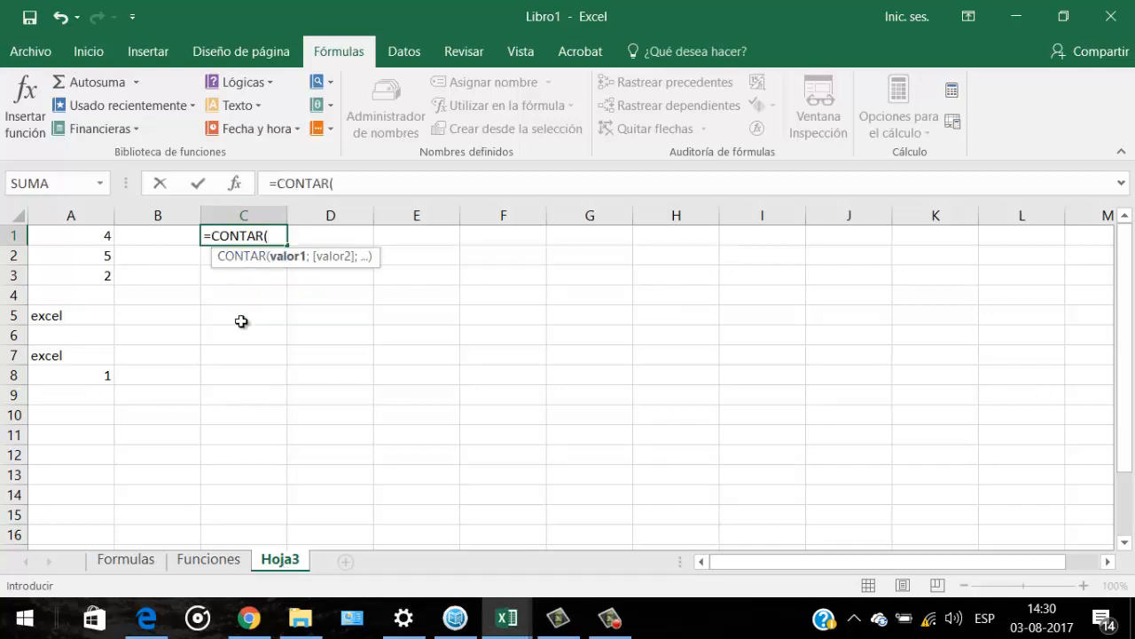
drag(105, 237, 102, 371)
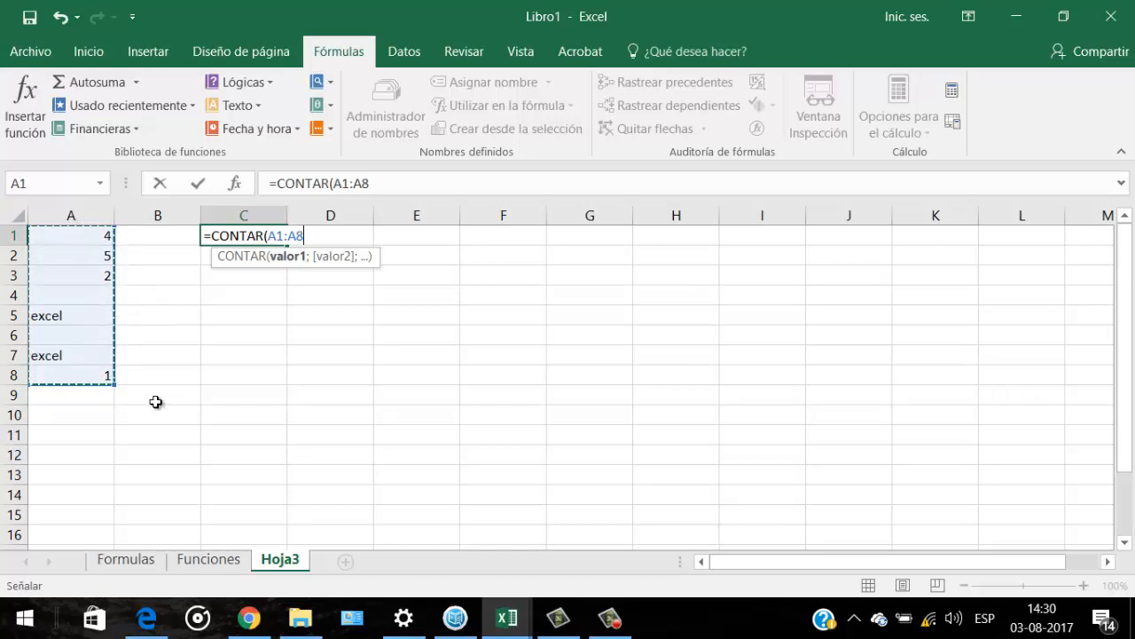
text())
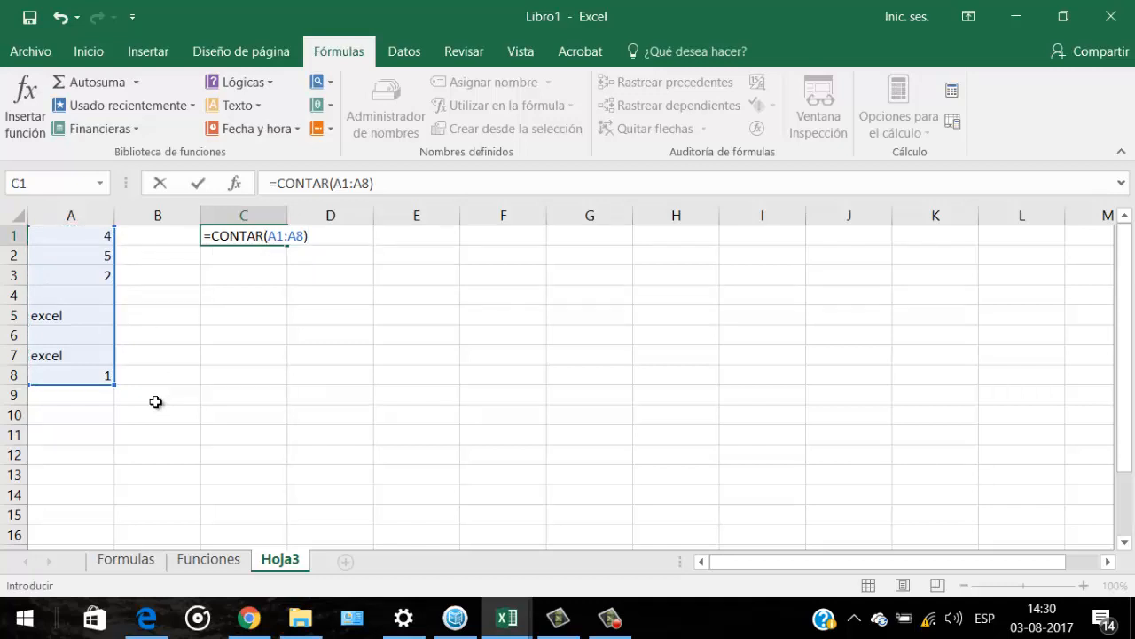
key(Return)
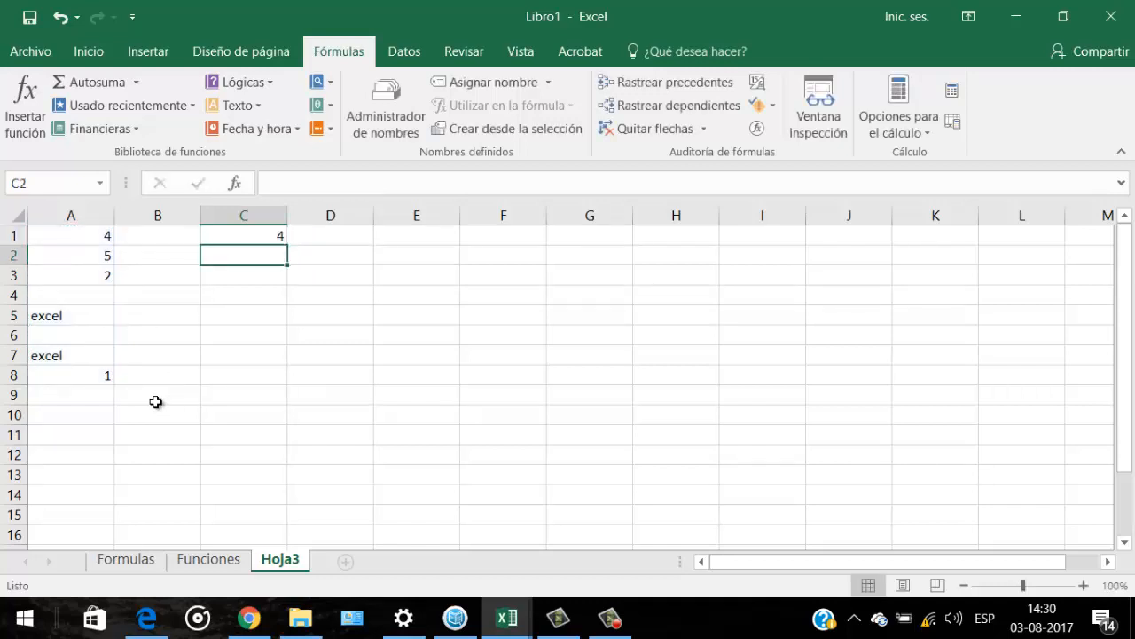
Count the non-empty cells of A1:A8 in C2 with CONTARA, picked from the function suggestions.
text(=conta)
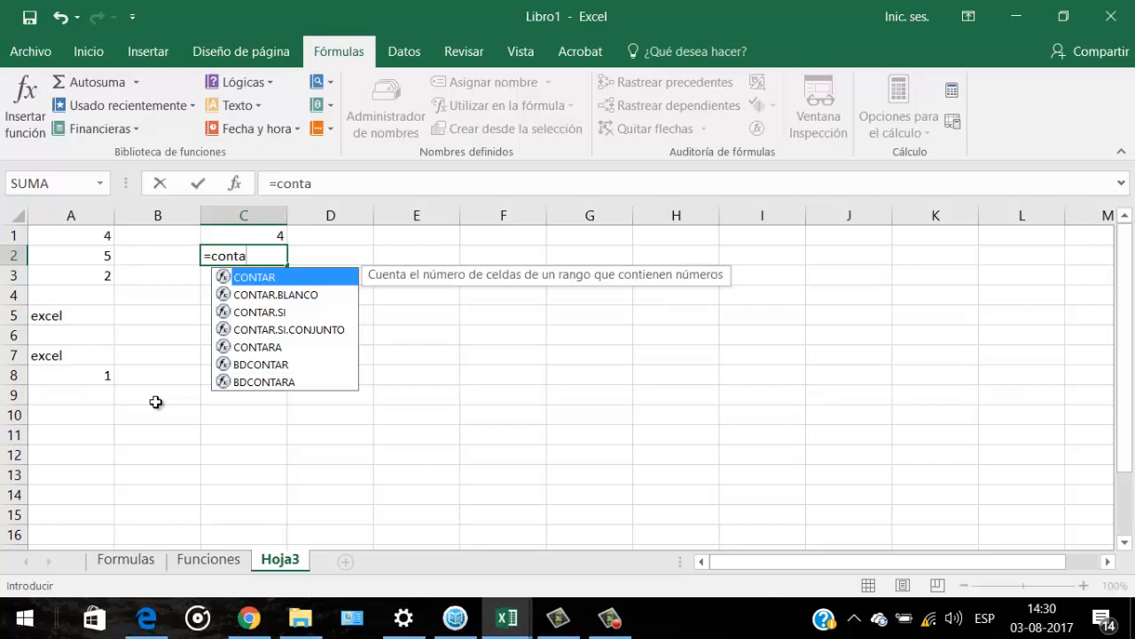
key(Down)
key(Down)
key(Down)
key(Down)
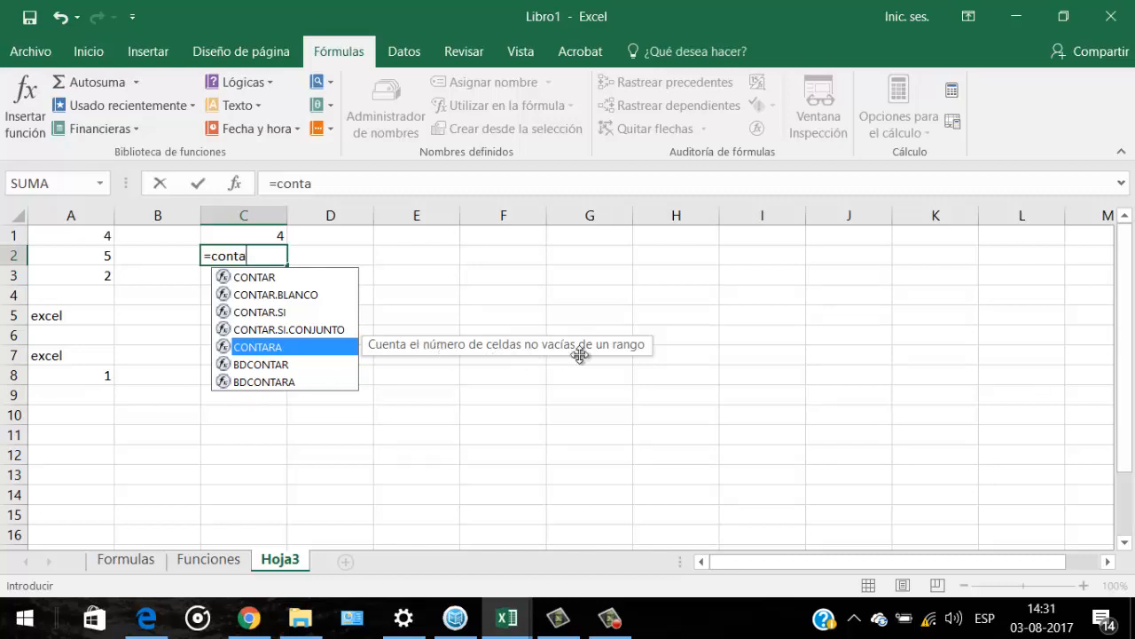
double_click(280, 348)
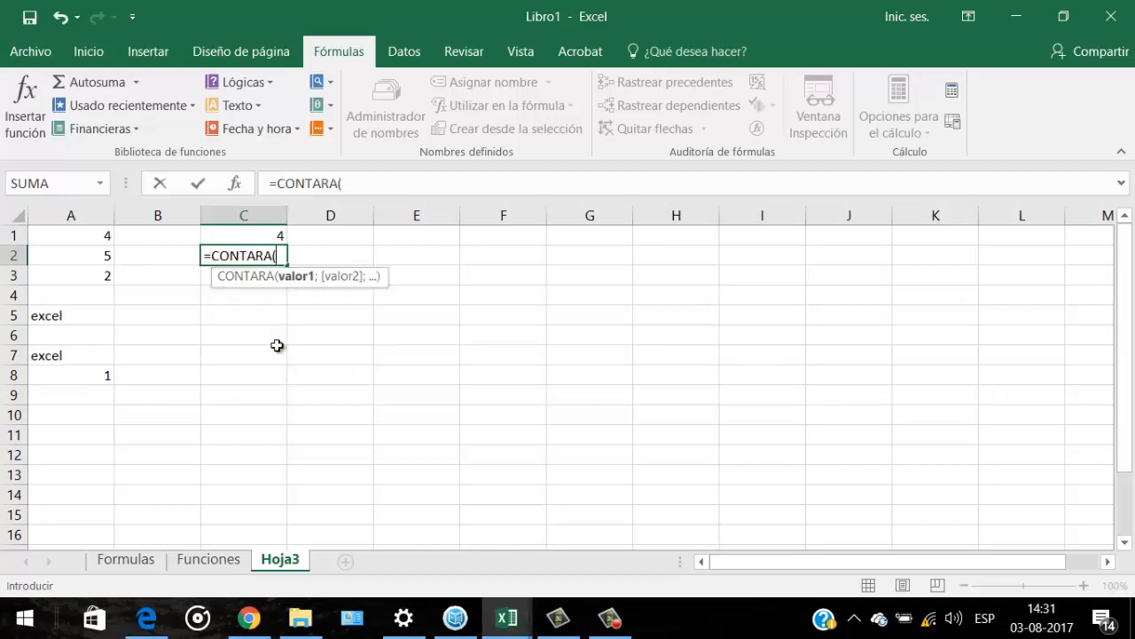
drag(101, 236, 89, 375)
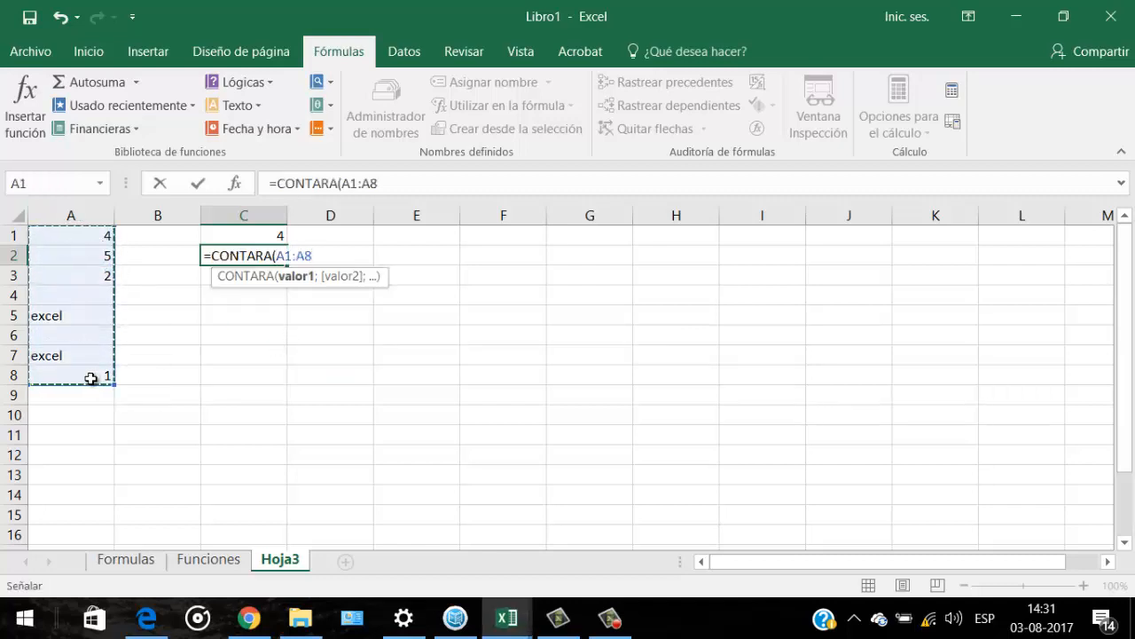
key(Return)
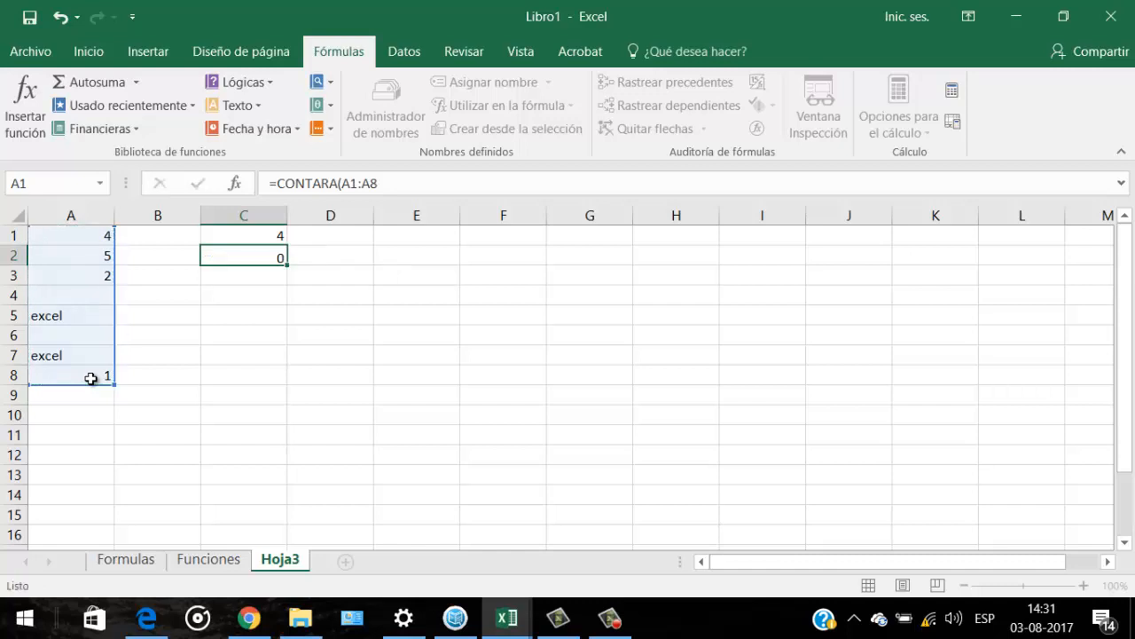
Count the blank cells of A1:A8 in C3 with CONTAR.BLANCO, picked from the function suggestions.
text(=cont)
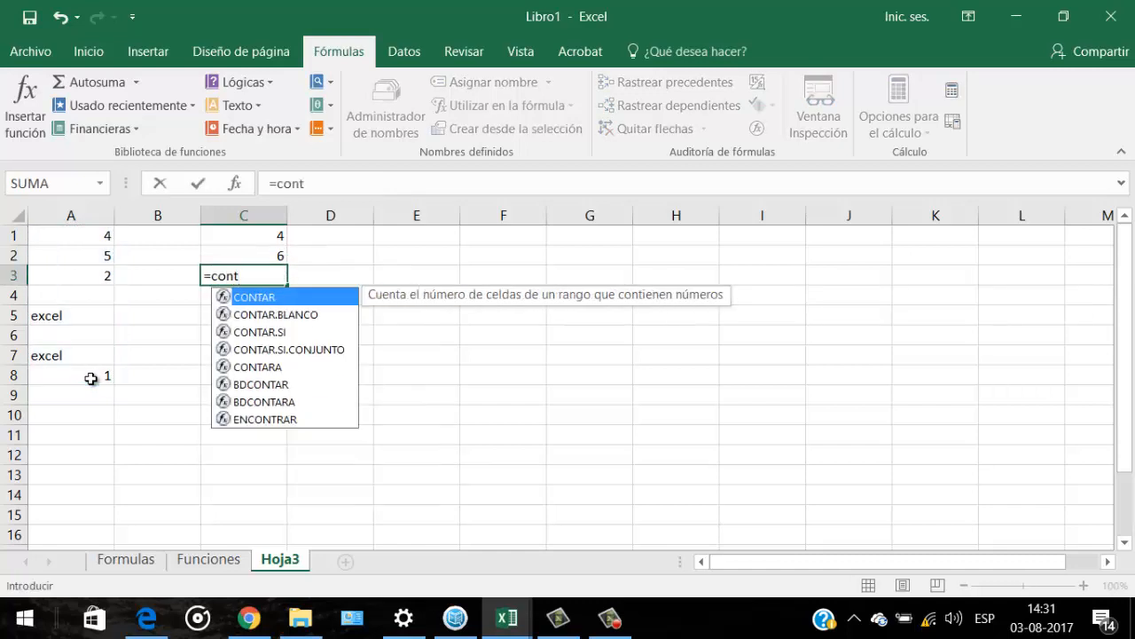
key(Down)
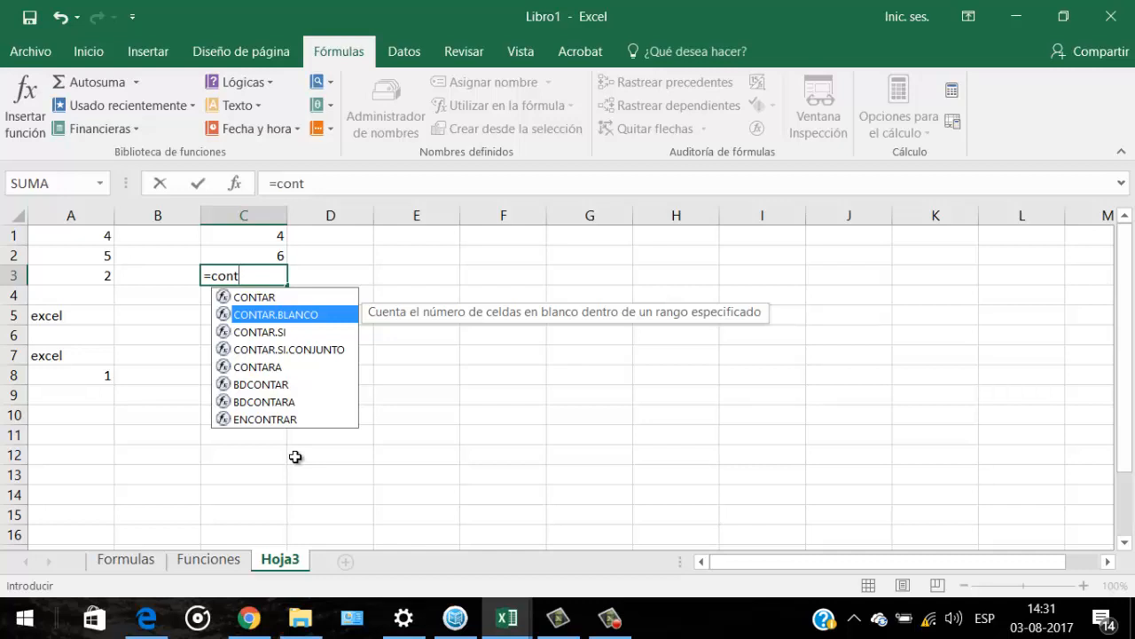
double_click(298, 315)
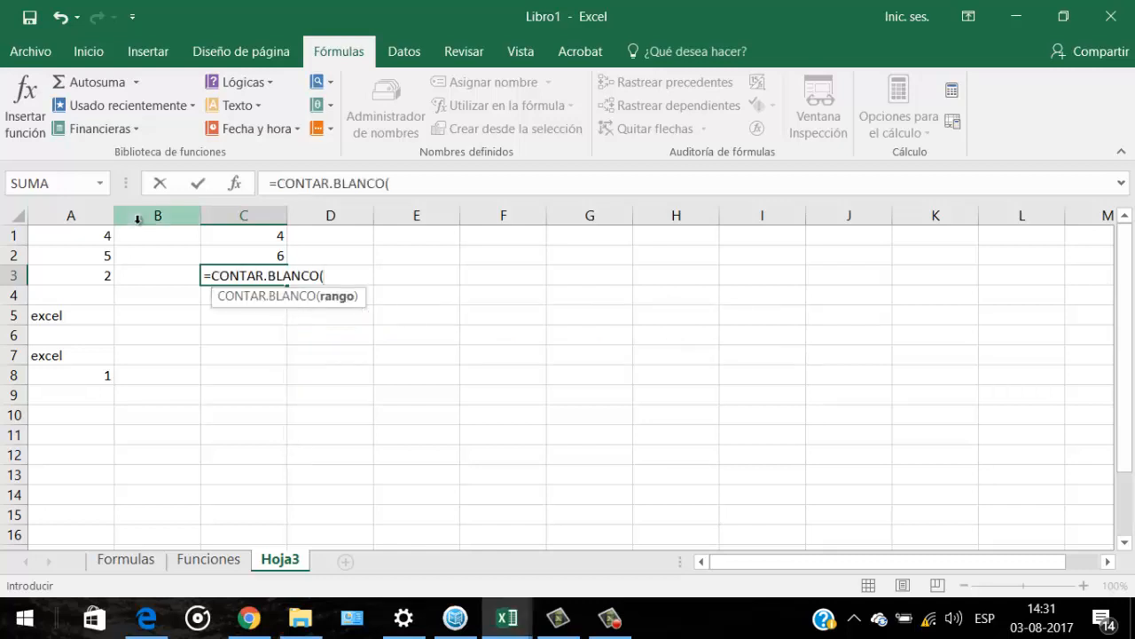
drag(91, 241, 91, 372)
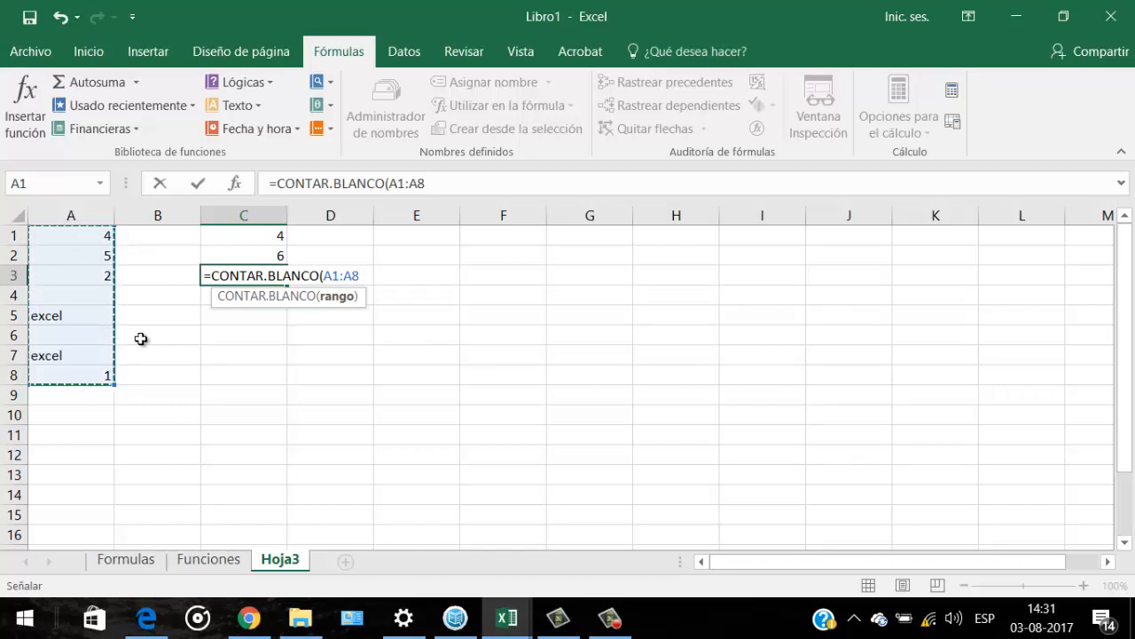
key(Return)
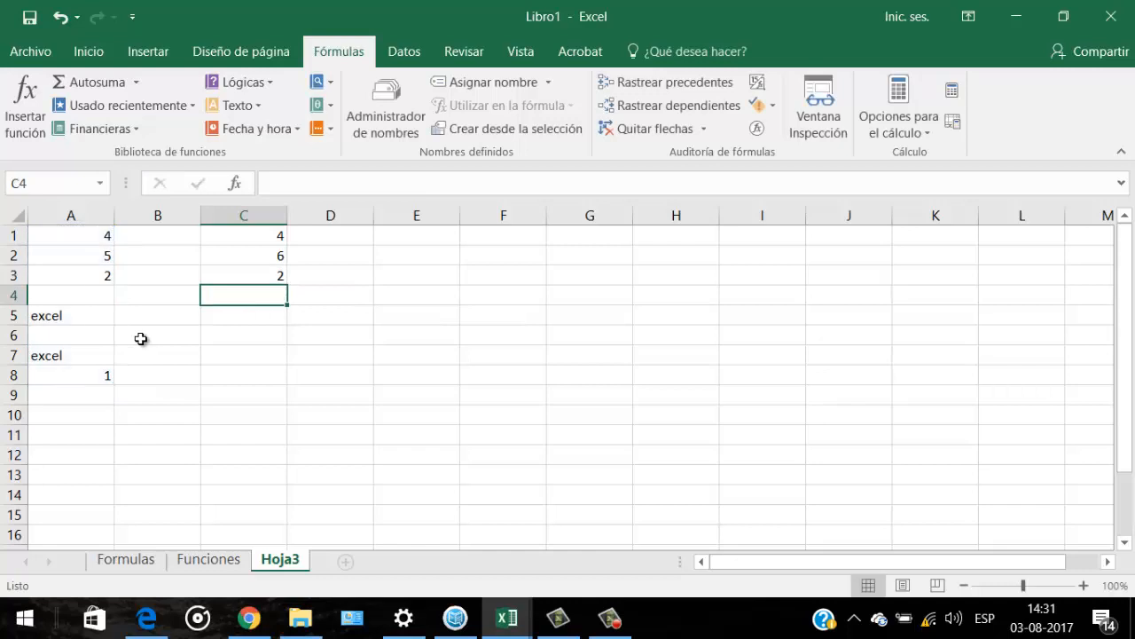
Display the three counting formulas in C1:C3 to compare them, and return to showing their results.
click(757, 86)
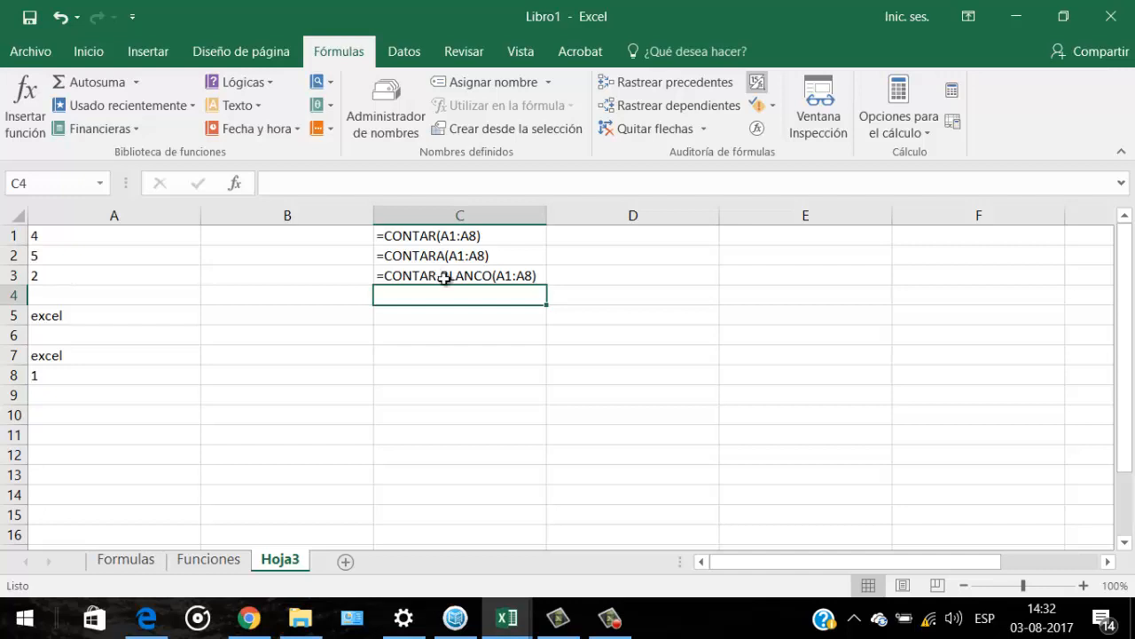
click(757, 82)
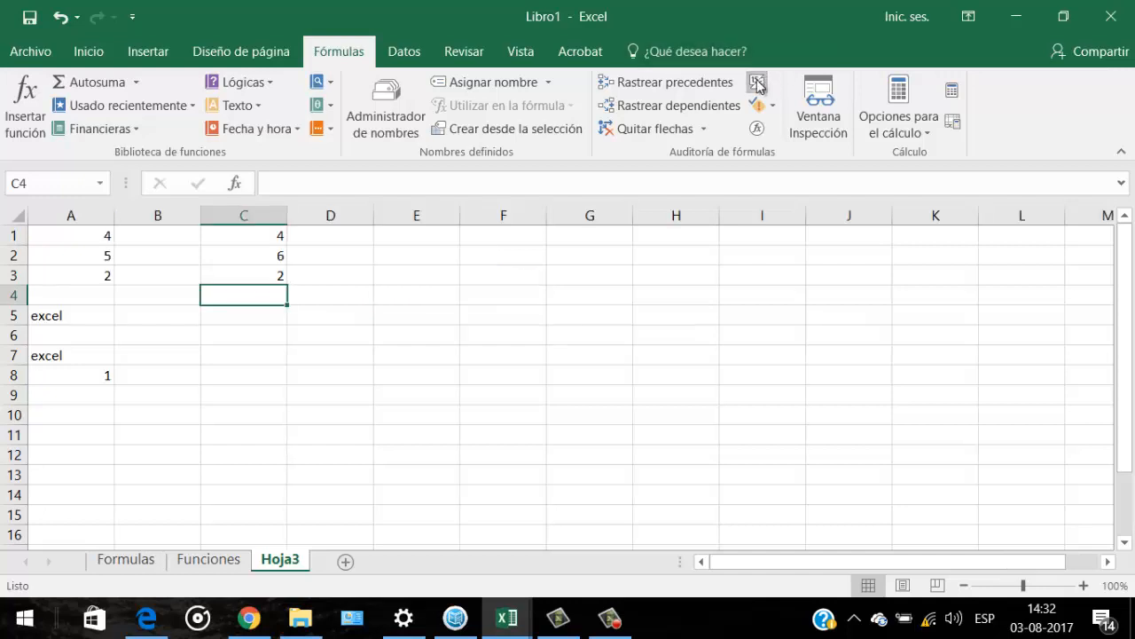
Enter the symbols &! in the blank cell A4 and select that cell again.
click(76, 294)
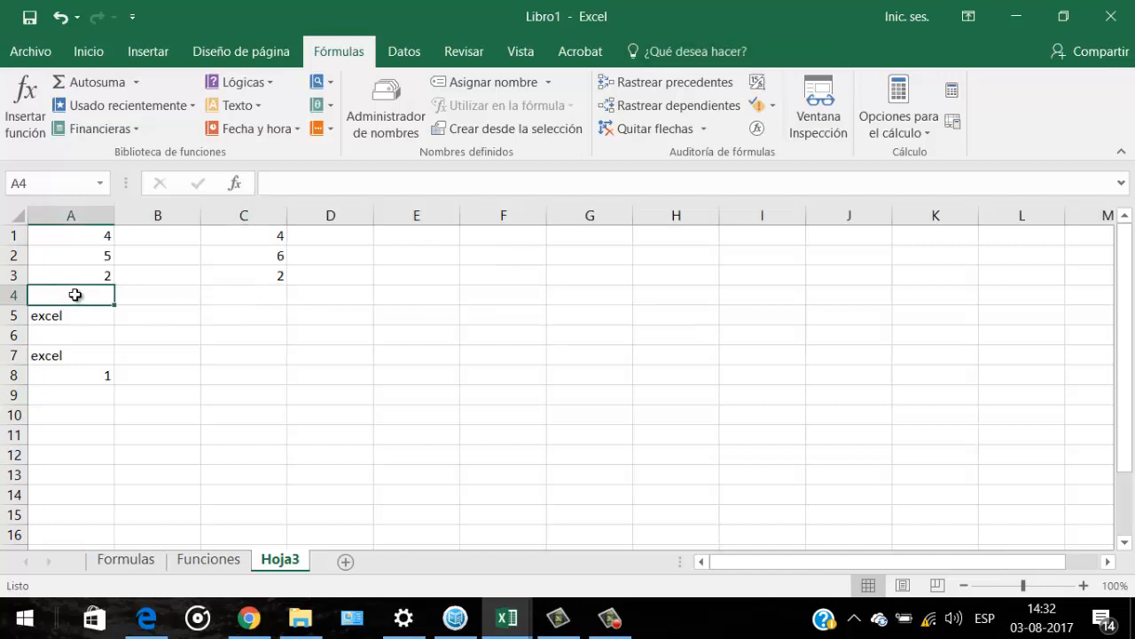
text(&!)
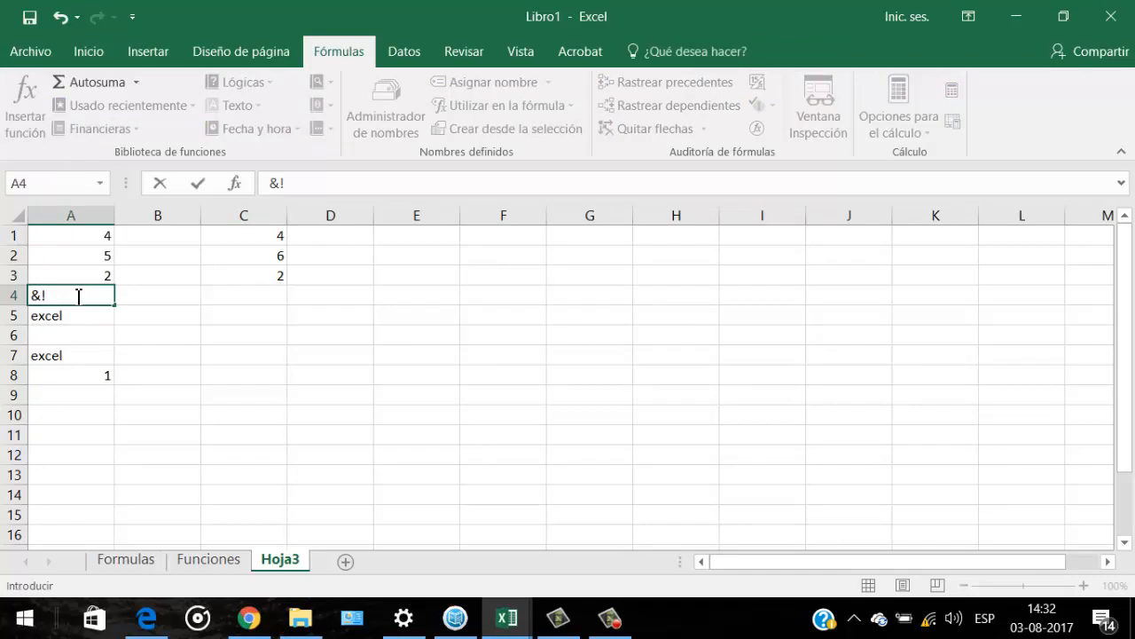
key(Return)
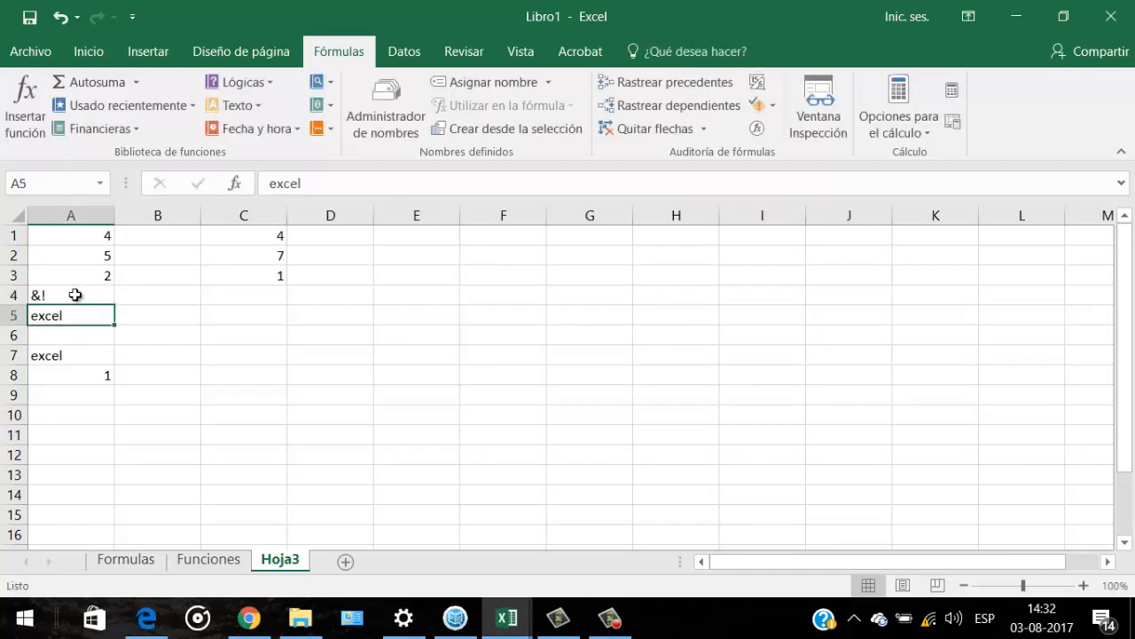
click(76, 294)
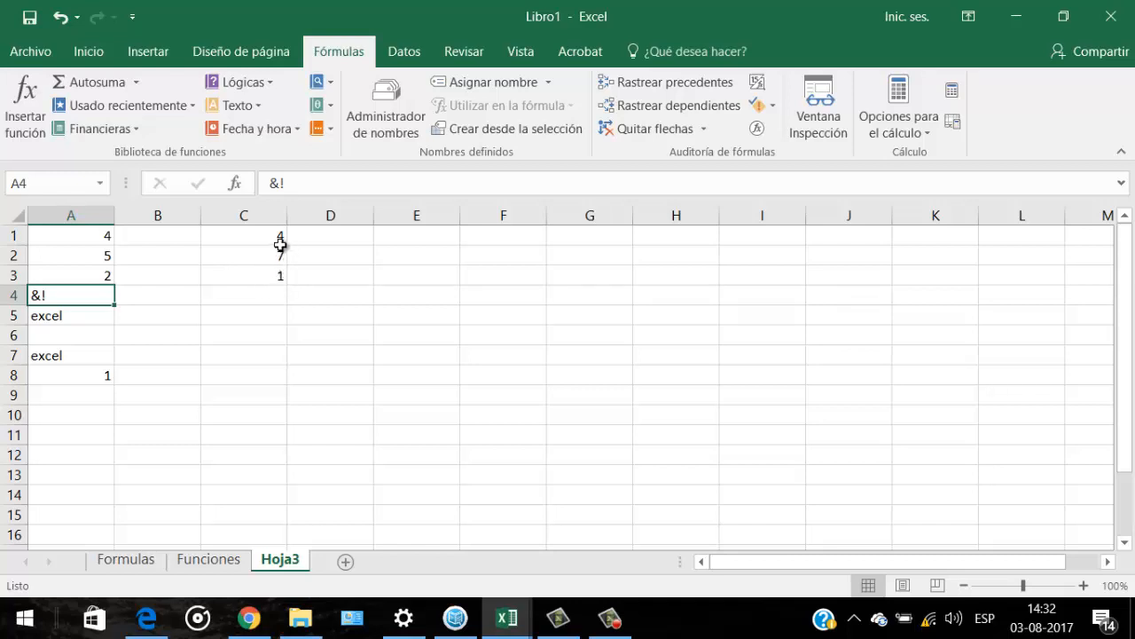
Count the cells of A1:A8 equal to 5 in C4 with CONTAR.SI, picked from the function suggestions.
click(263, 297)
text(=con)
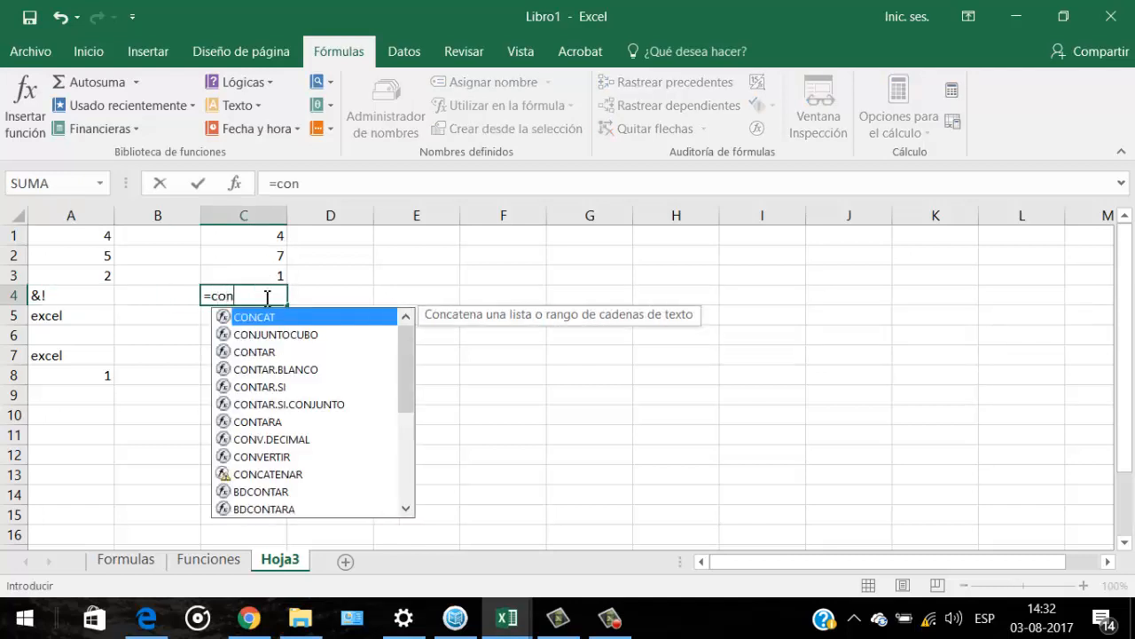
text(t)
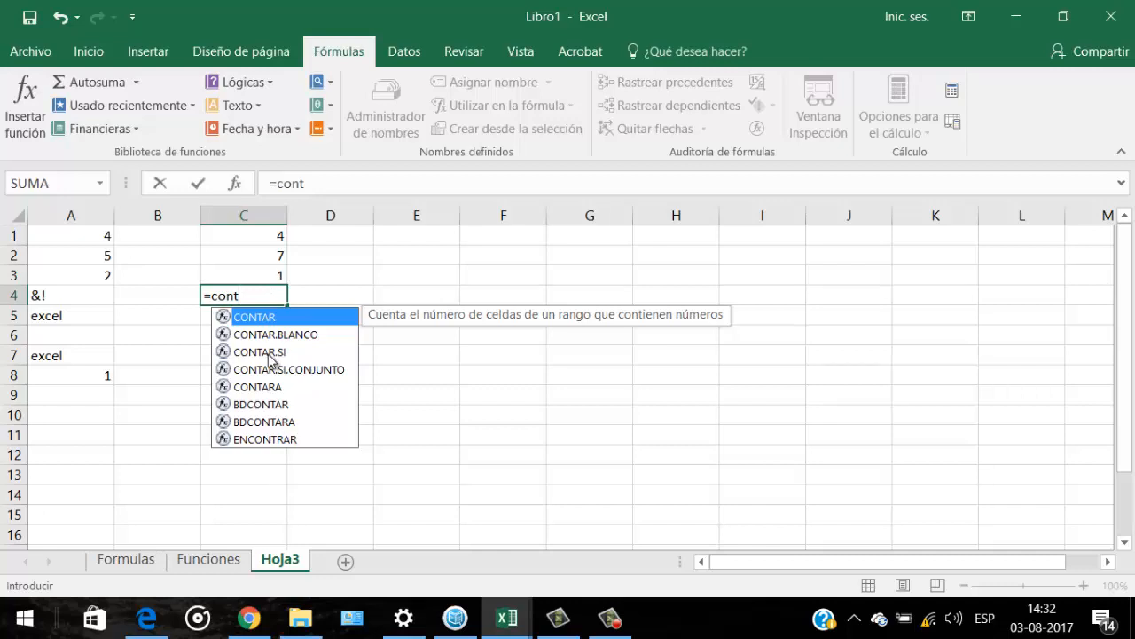
double_click(268, 352)
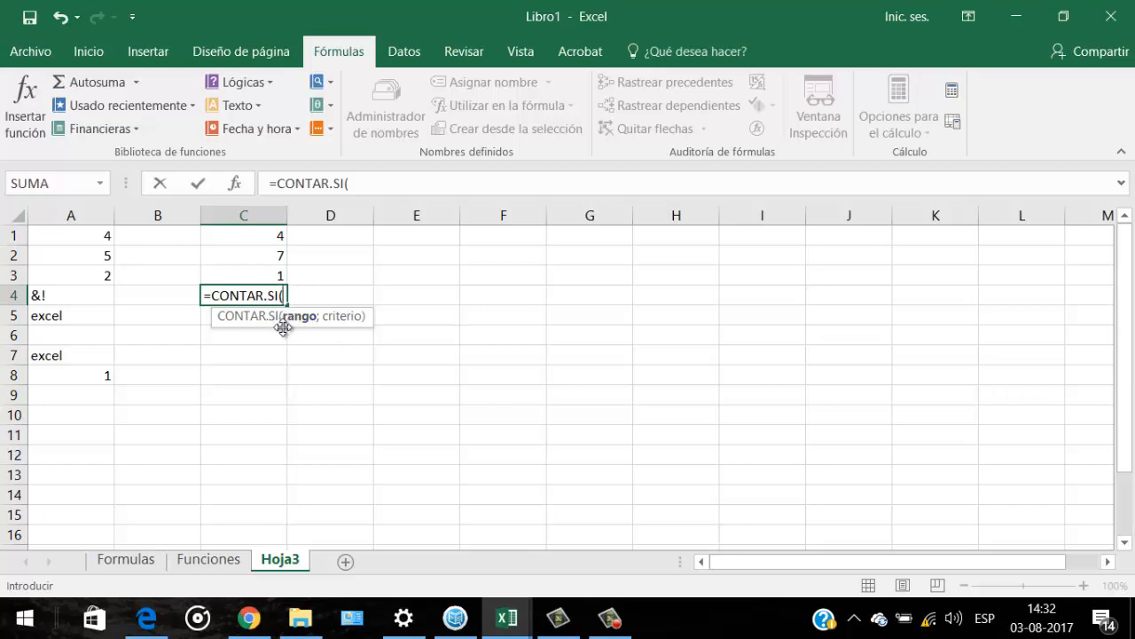
drag(94, 233, 88, 378)
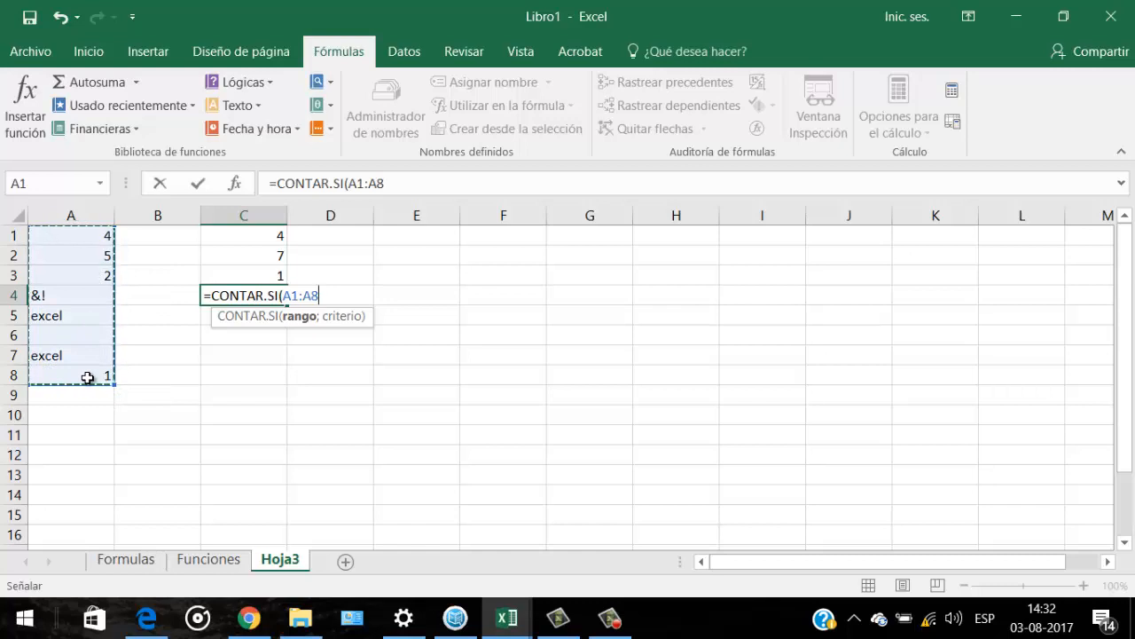
text(;)
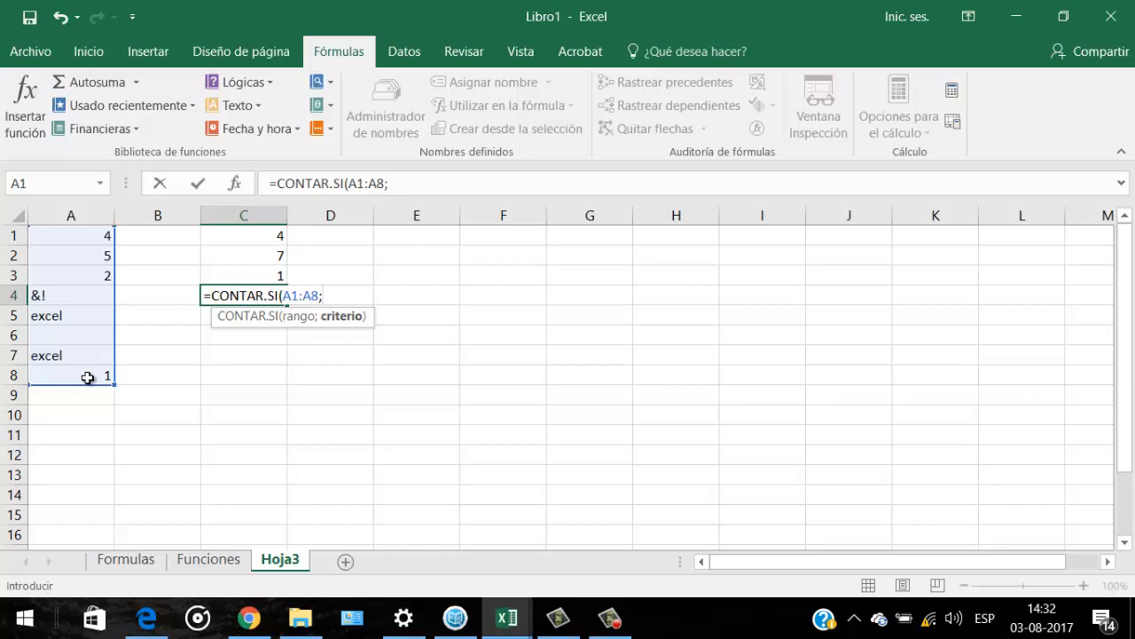
text(5))
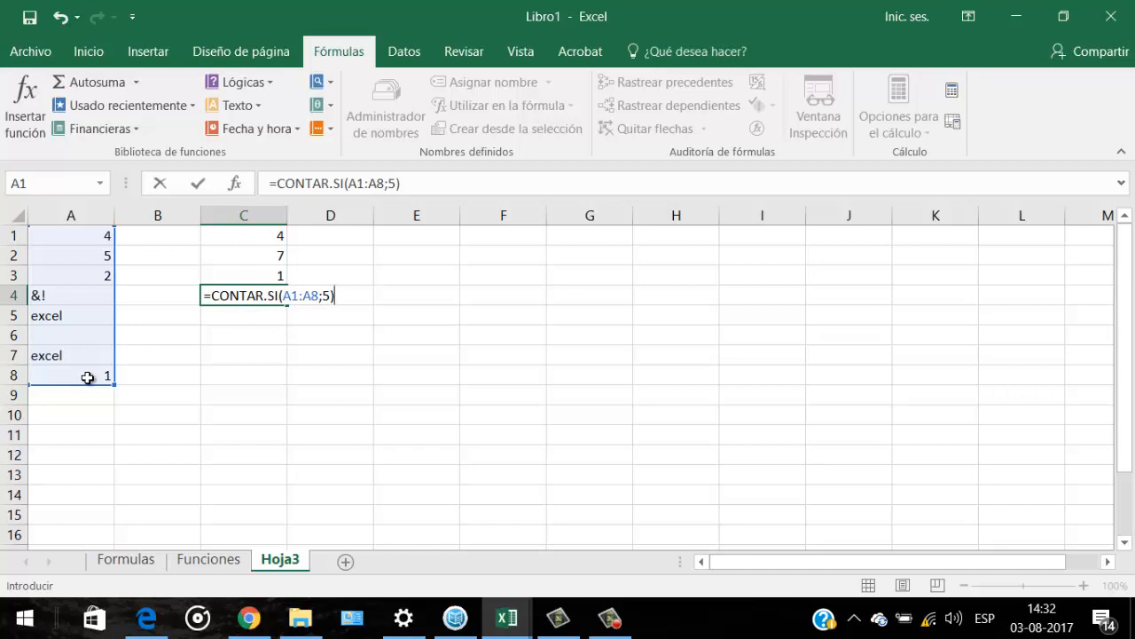
key(Return)
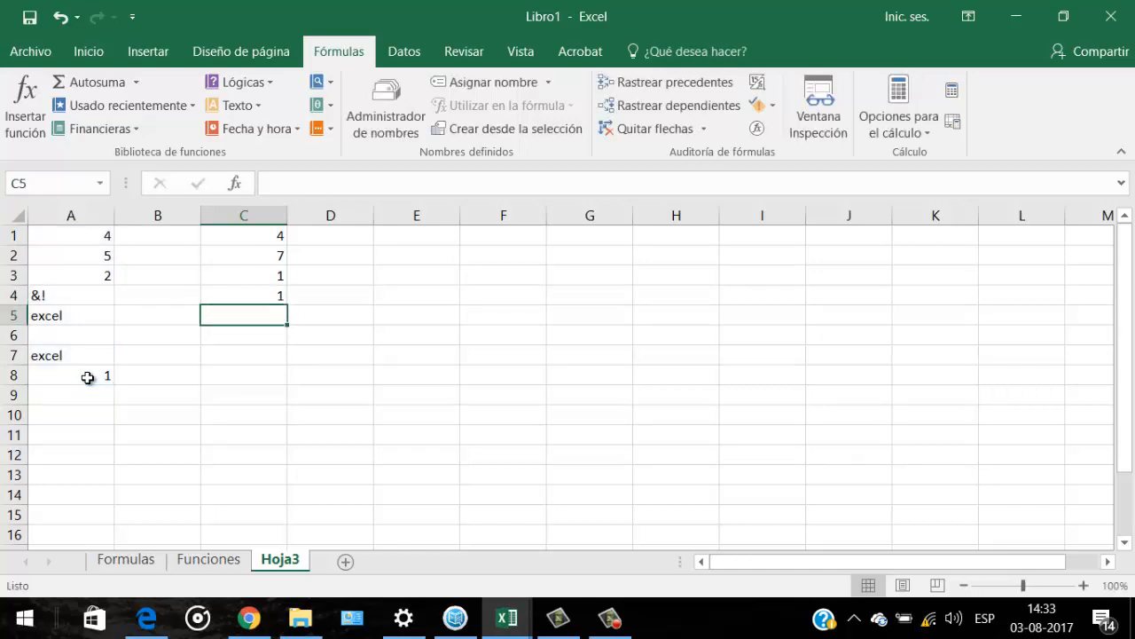
Count the cells of A1:A8 containing the text "excel" in C5 with CONTAR.SI, picked from the function suggestions.
text(=)
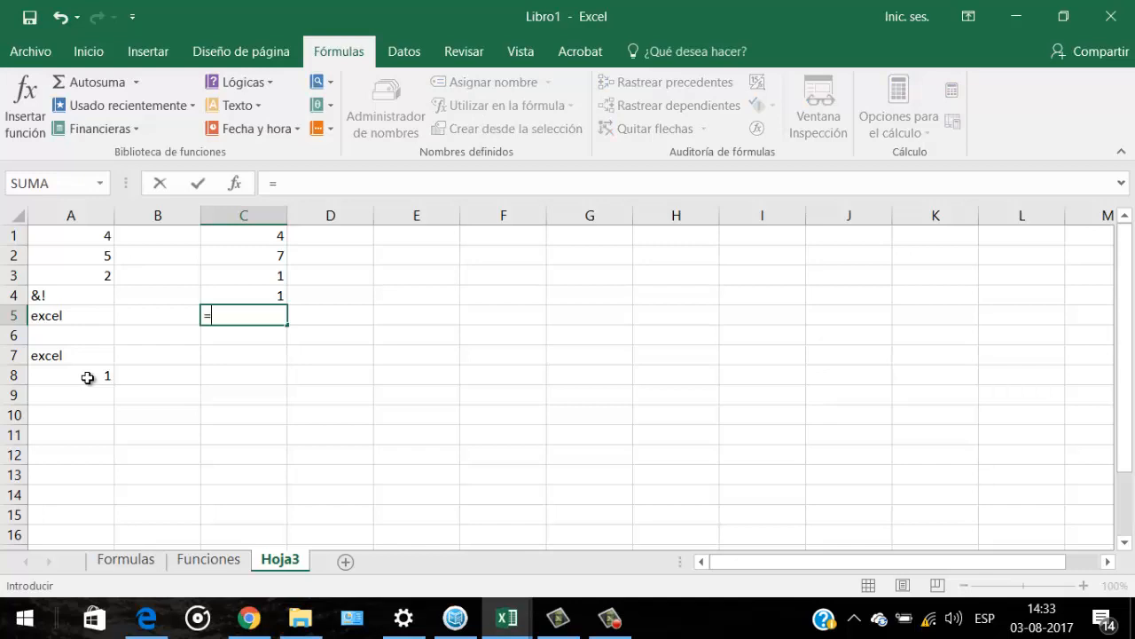
text(con)
key(Down)
key(Down)
key(Down)
key(Down)
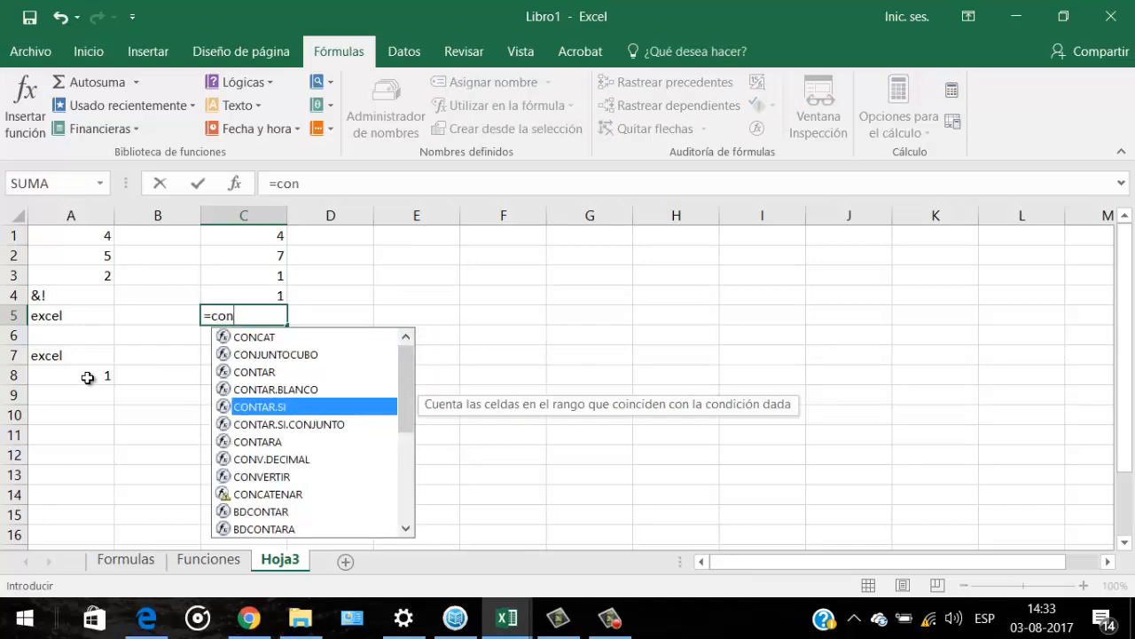
key(Tab)
key(Left)
key(Left)
key(Up)
key(Up)
key(Up)
key(Up)
key(shift+Down)
key(shift+Down)
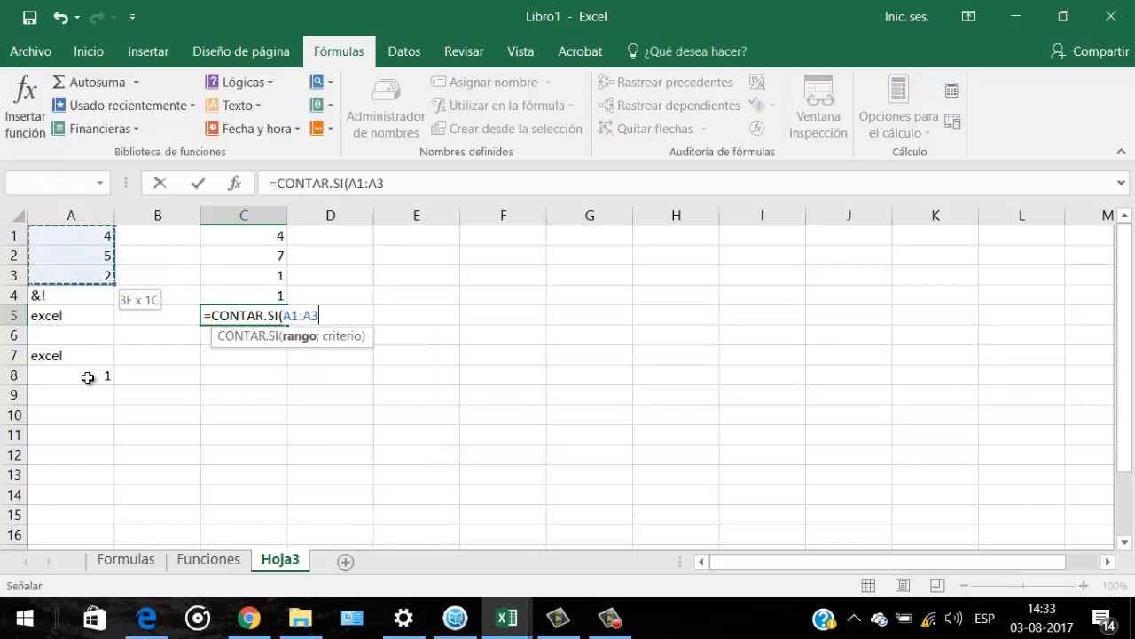
key(shift+Down)
key(shift+Down)
key(shift+Down)
key(shift+Down)
key(shift+Down)
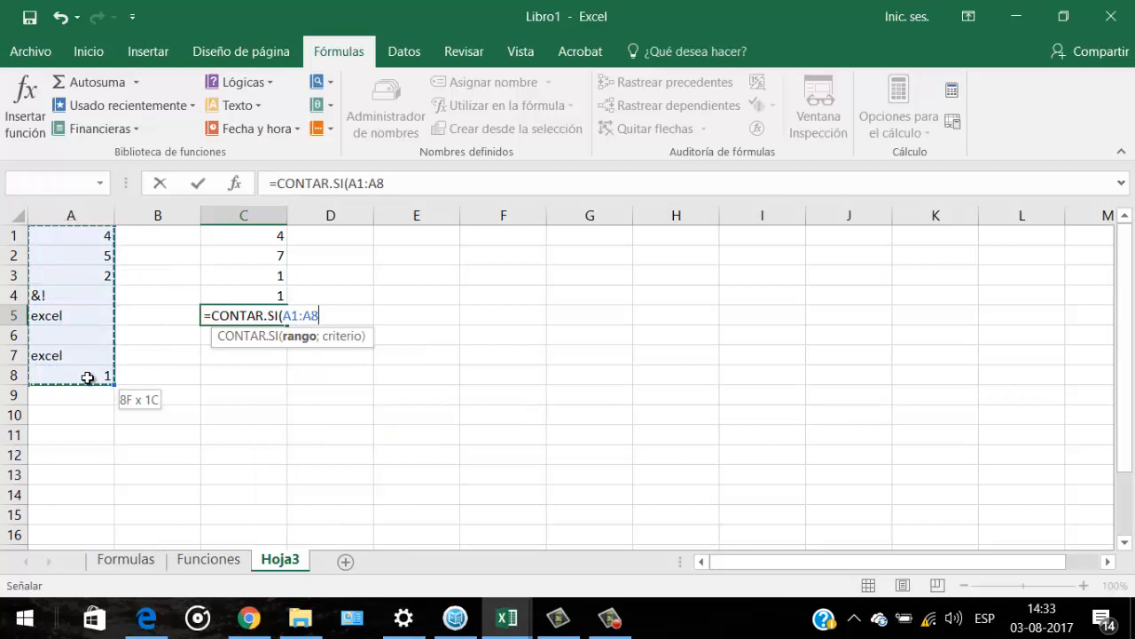
text(;)
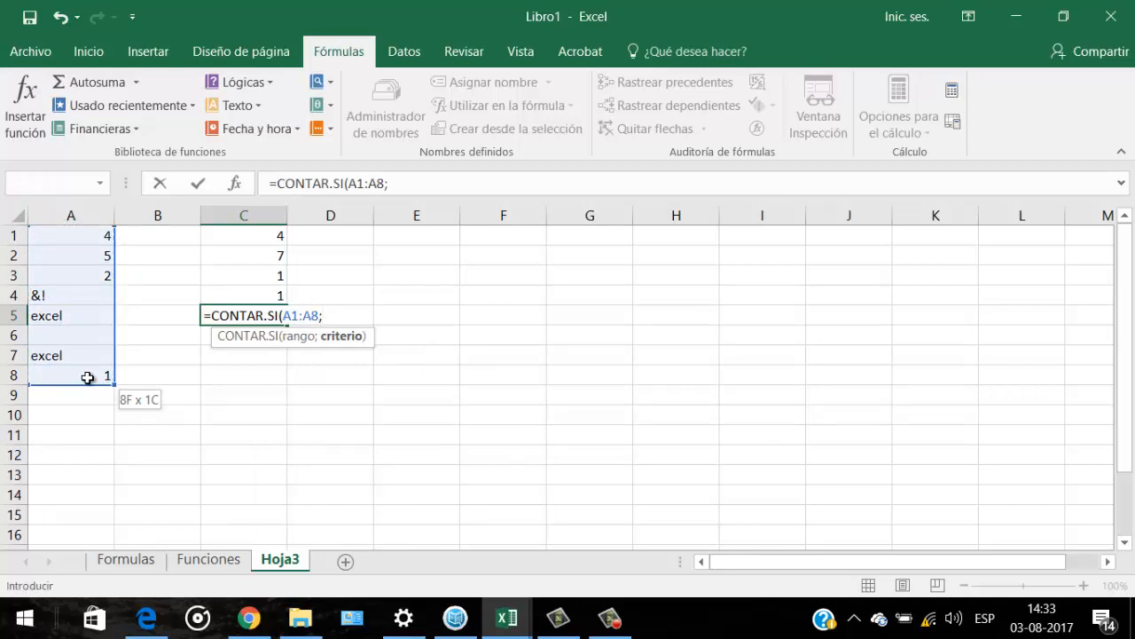
text("excel"))
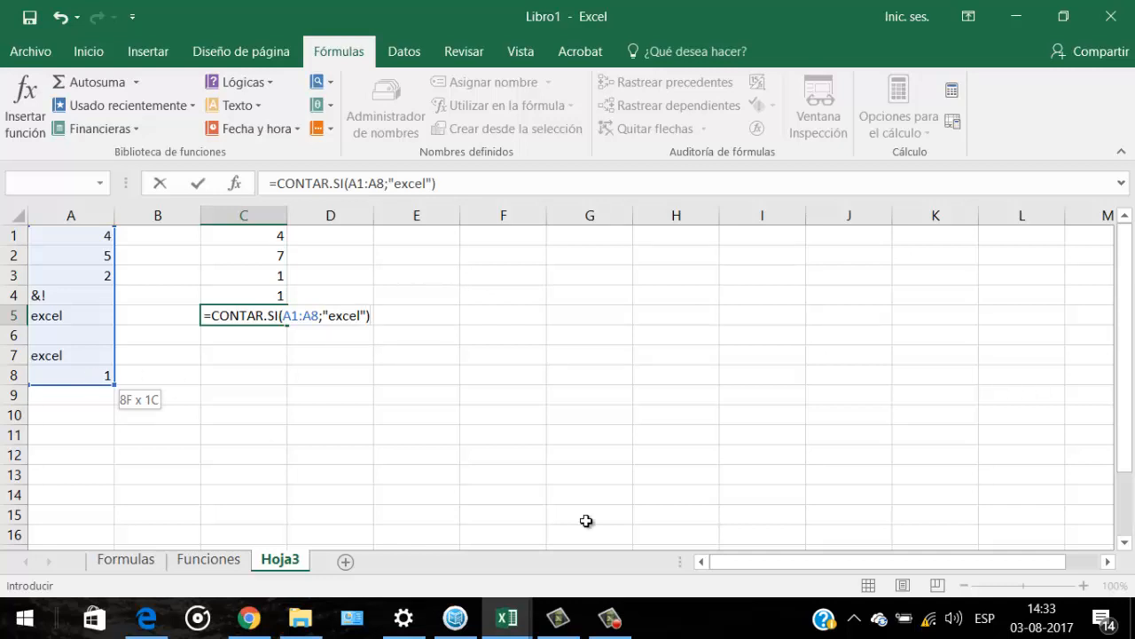
key(Return)
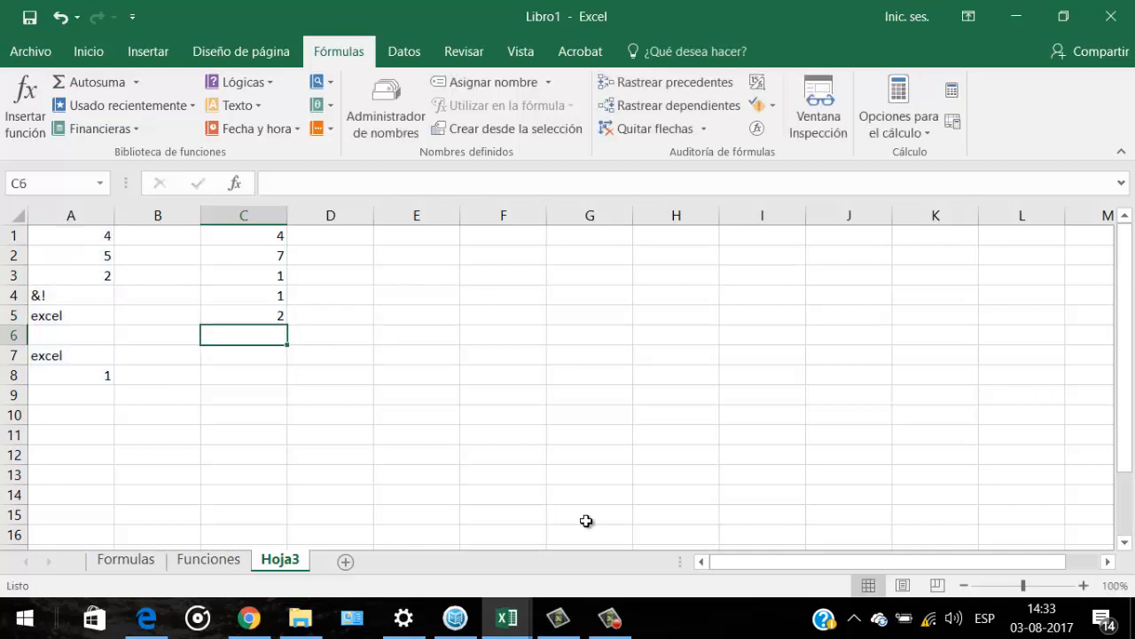
Count the cells of A1:A8 greater than 1 in C6 with CONTAR.SI and the criterion ">1", and select that cell again.
text(=conta)
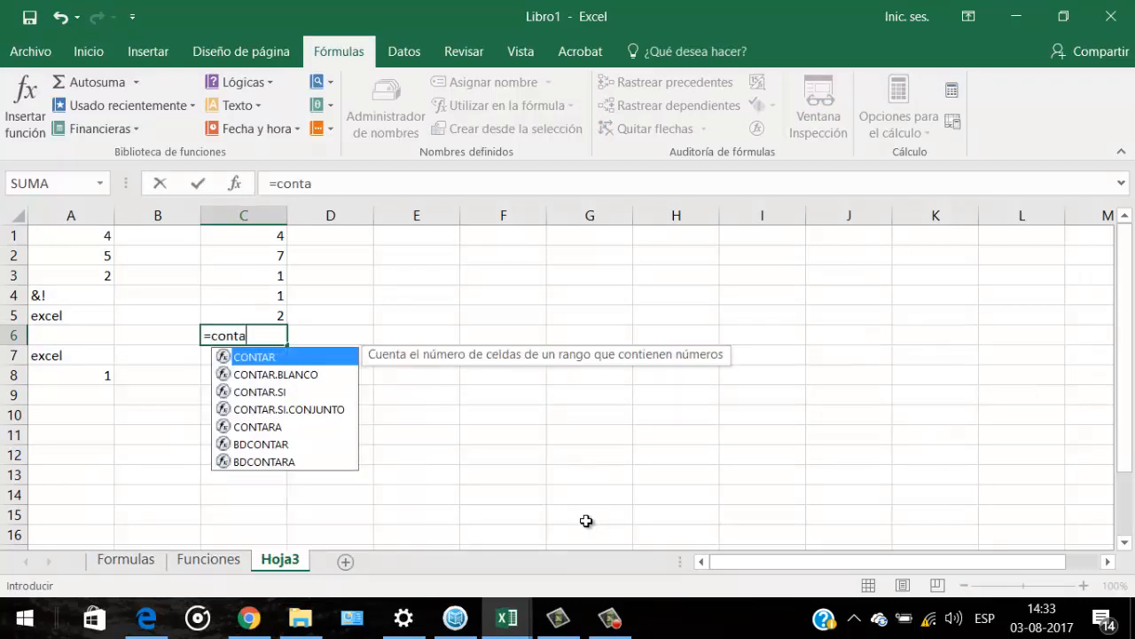
key(Down)
key(Down)
key(Tab)
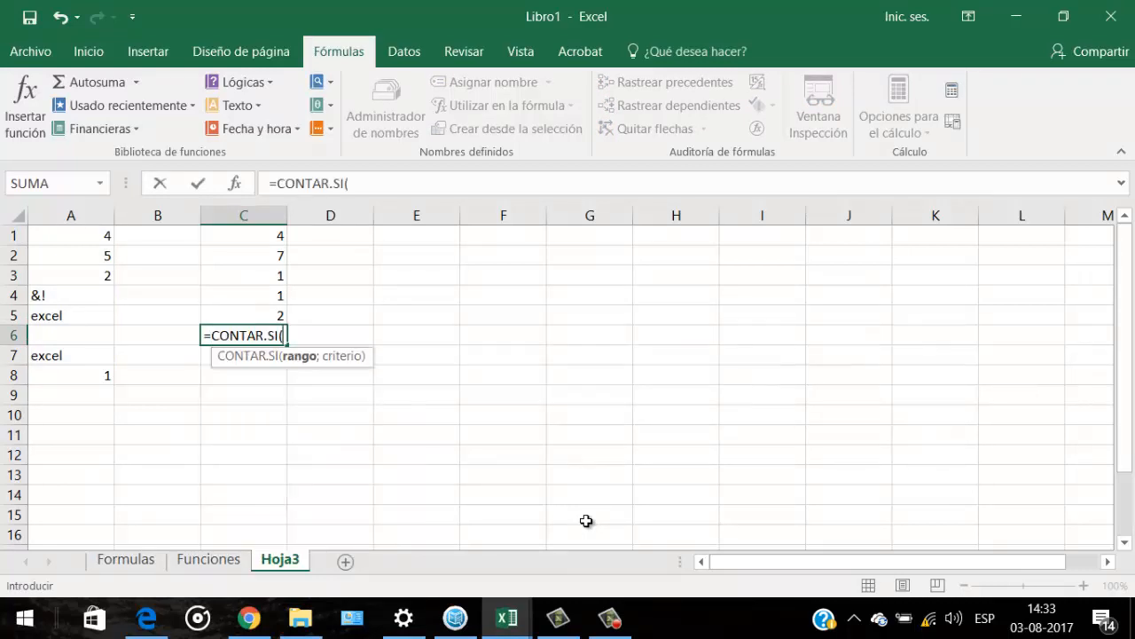
key(Left)
key(Left)
key(Up)
key(Up)
key(Up)
key(Up)
key(Up)
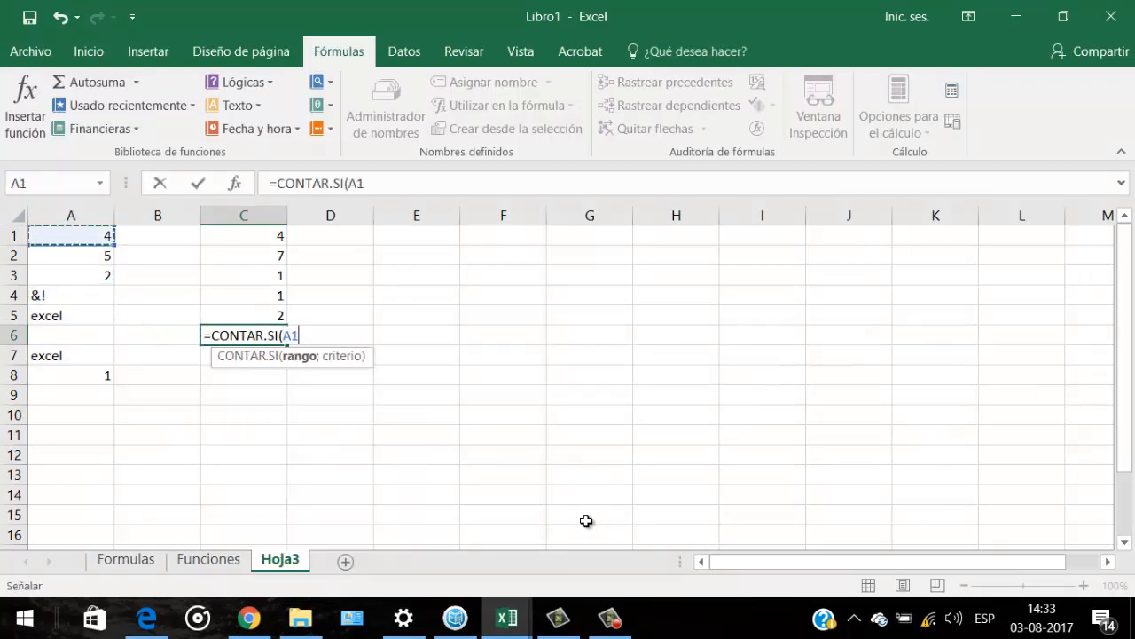
key(shift+Down)
key(shift+Down)
key(shift+Down)
key(shift+Down)
key(shift+Down)
key(shift+Down)
key(shift+Down)
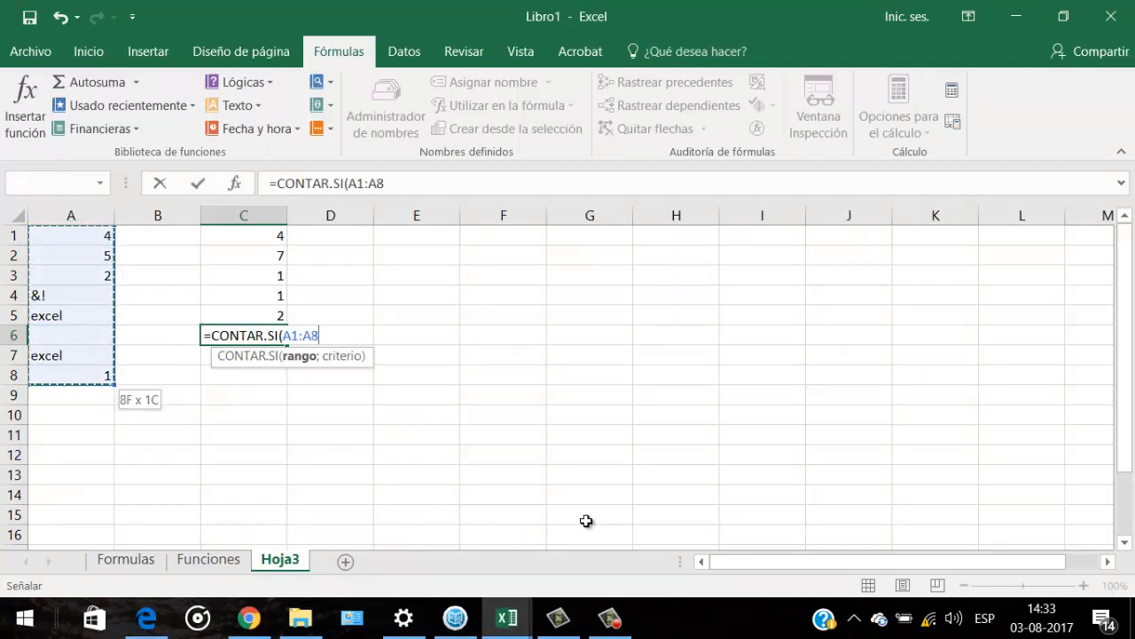
text(;)
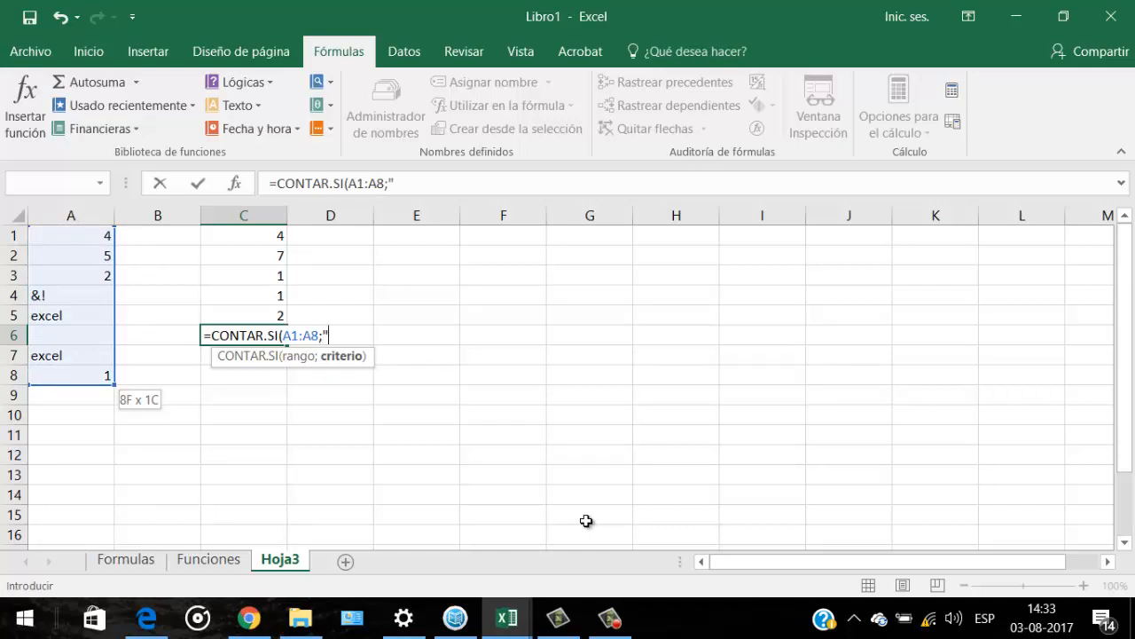
text(">=)
key(BackSpace)
text(1"))
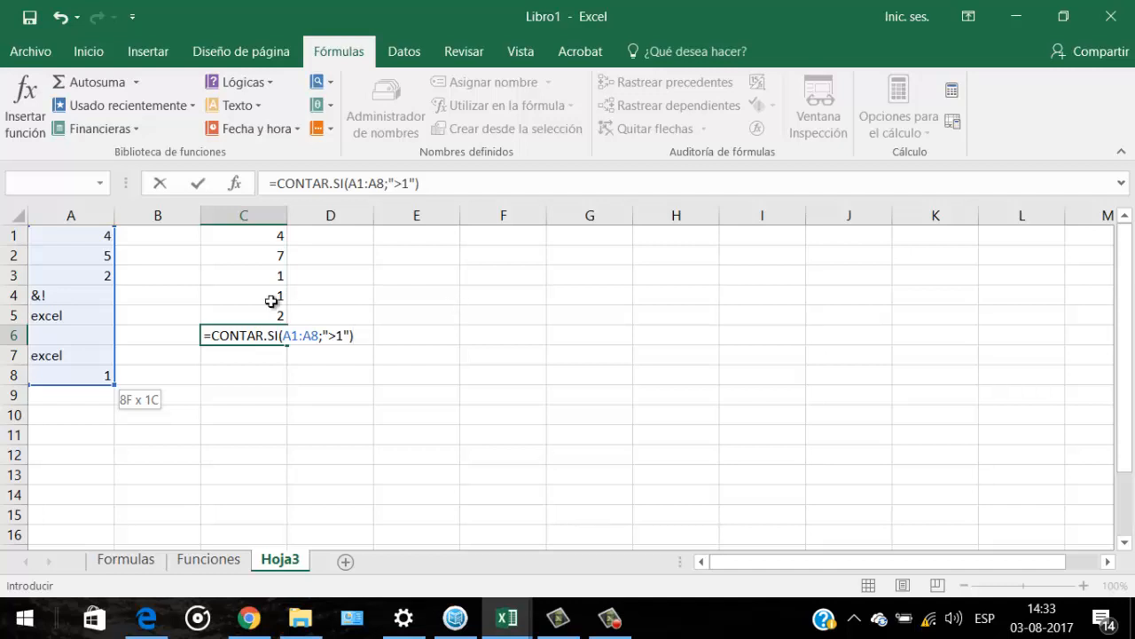
key(Return)
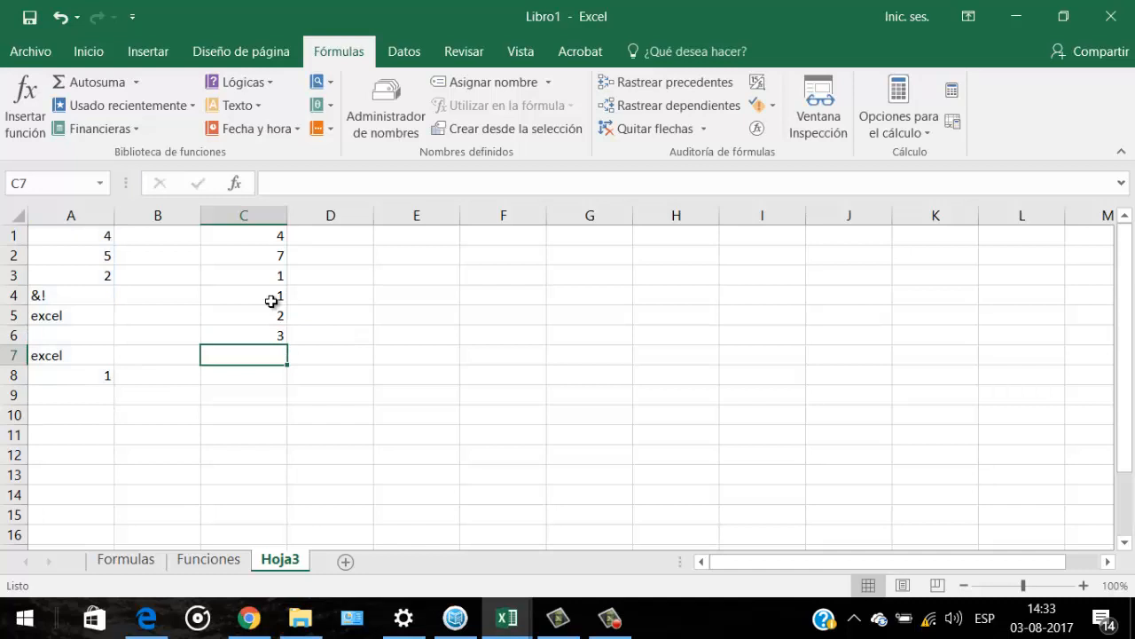
key(Up)
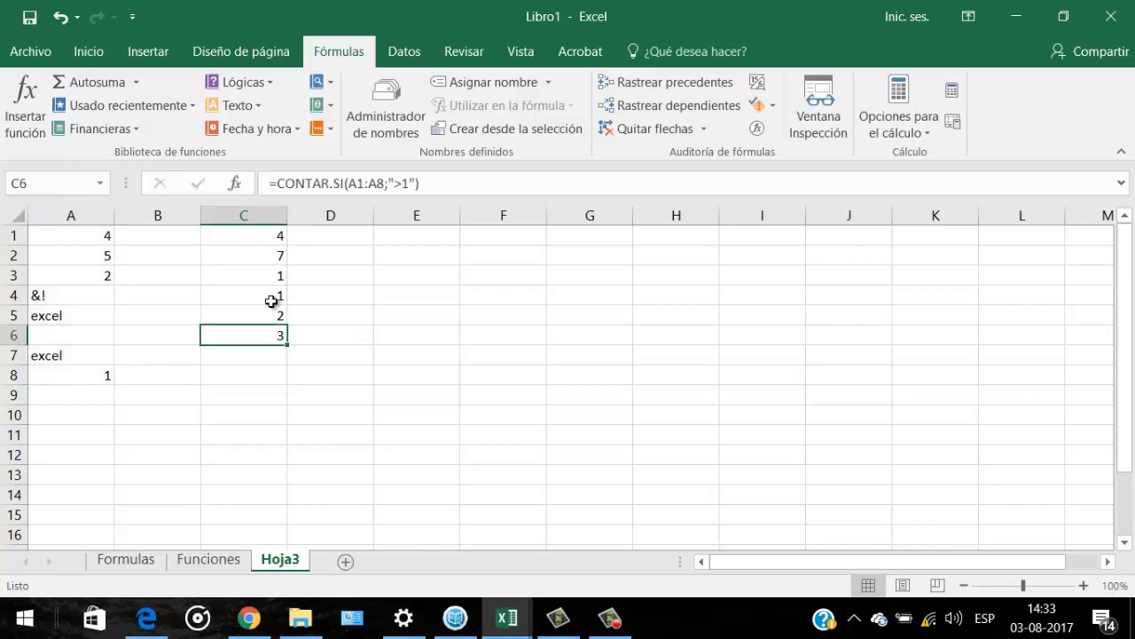
click(610, 619)
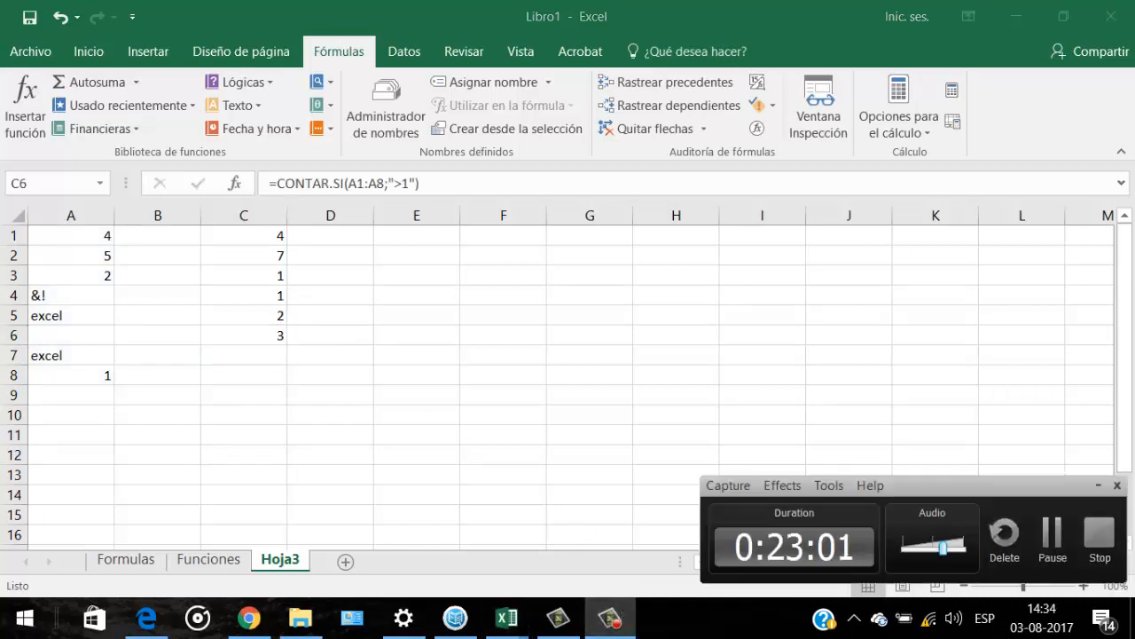